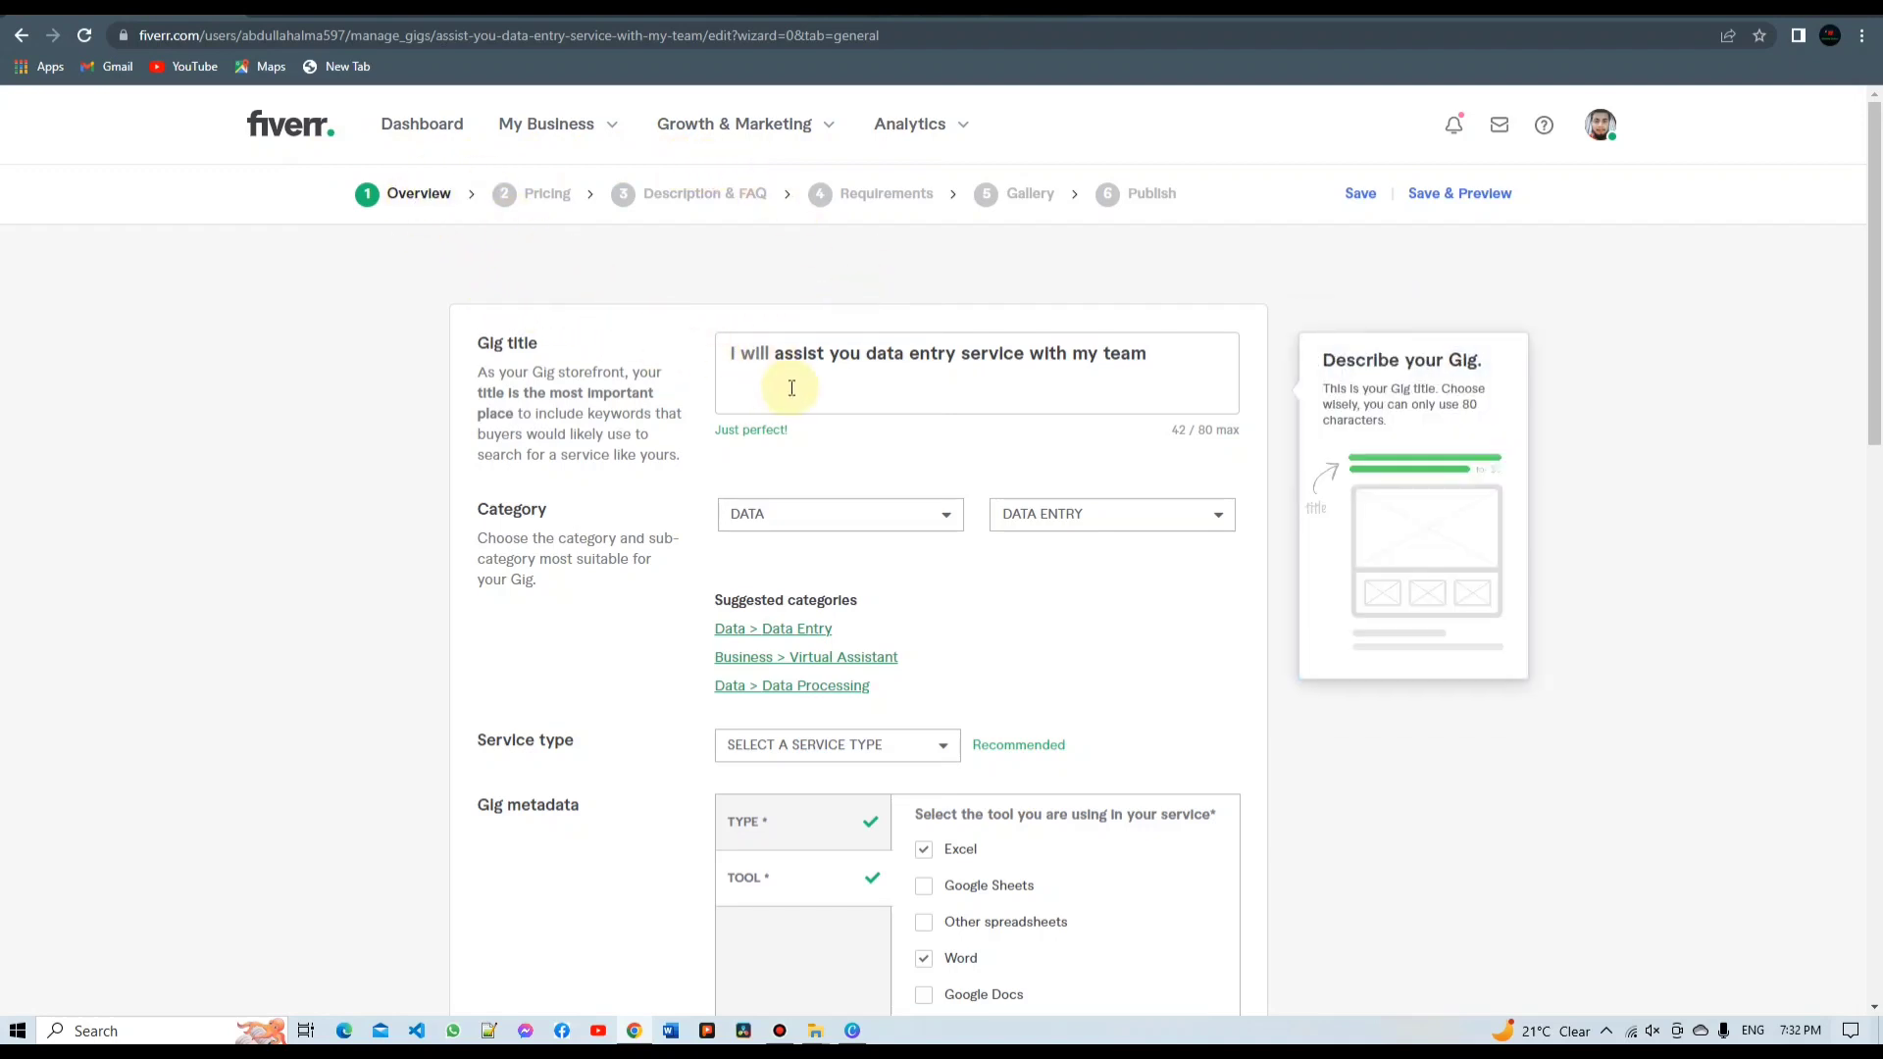
Set the gig's service type to Copy Paste
scroll(796, 412, down, 2)
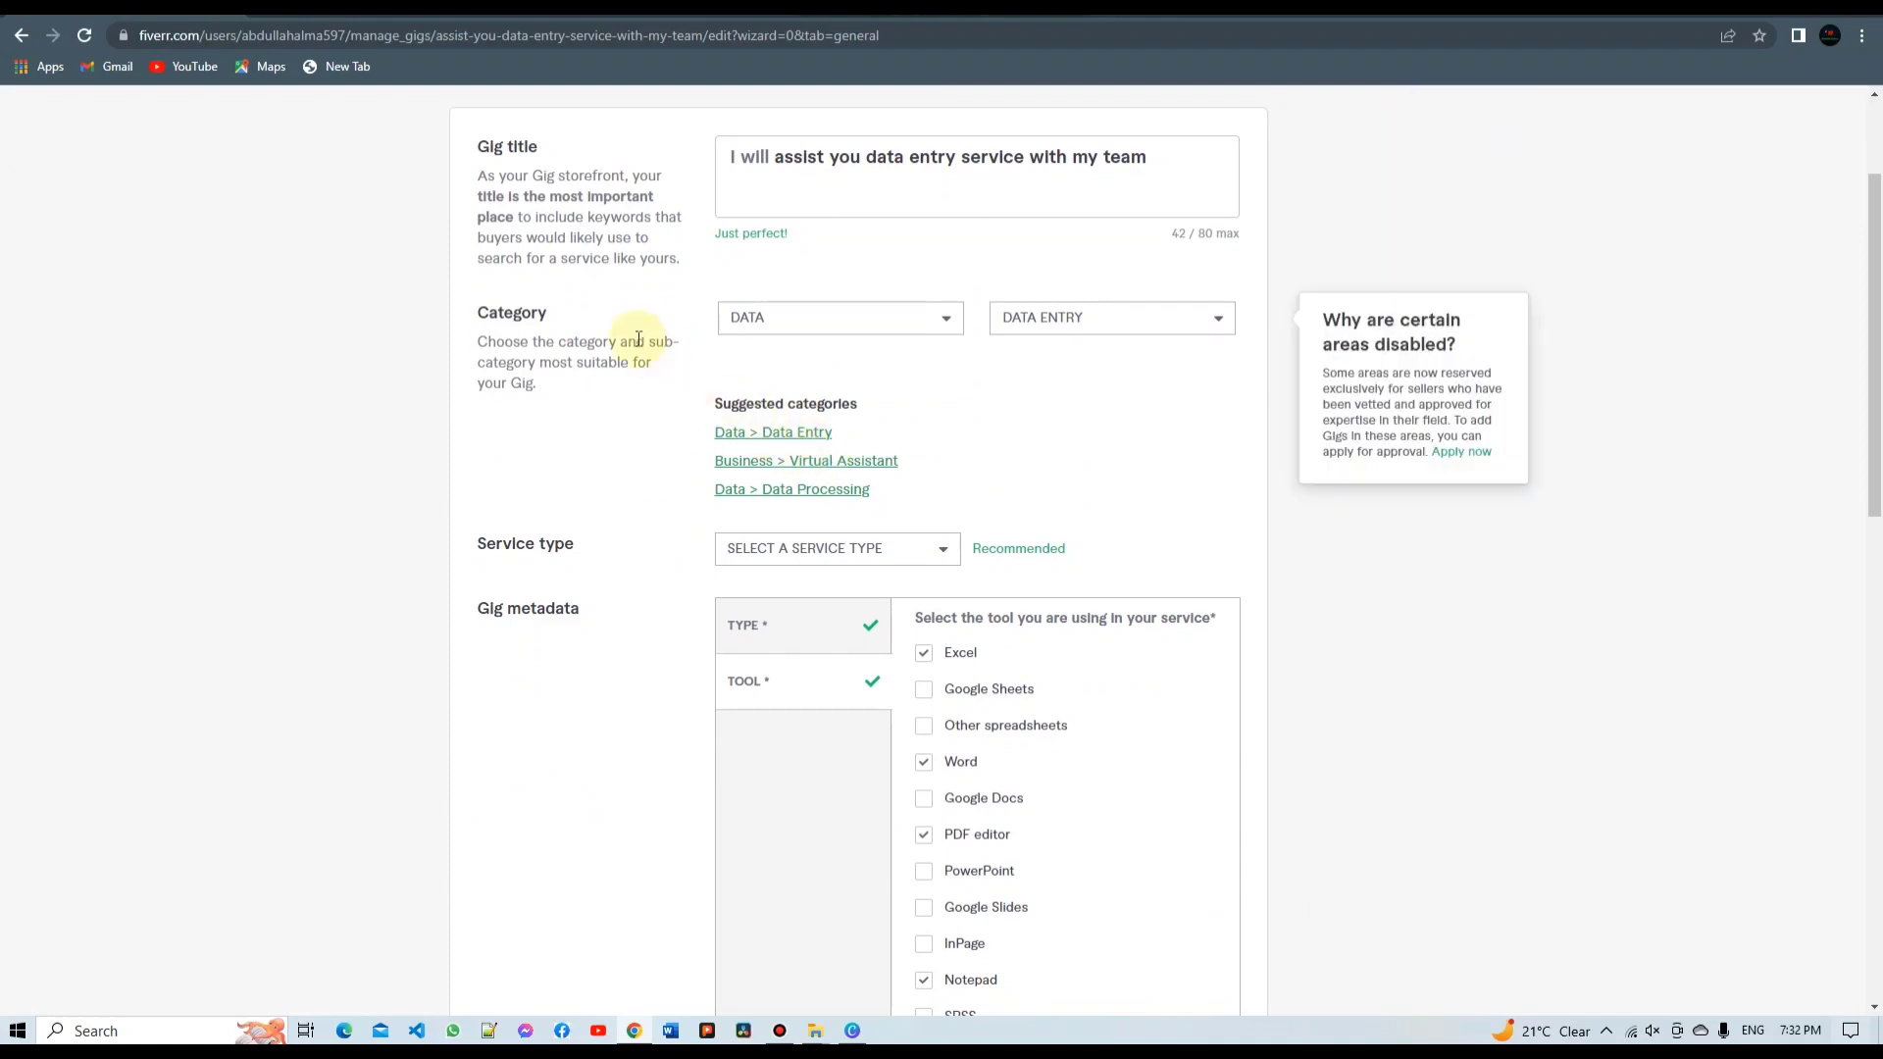
scroll(549, 323, up, 1)
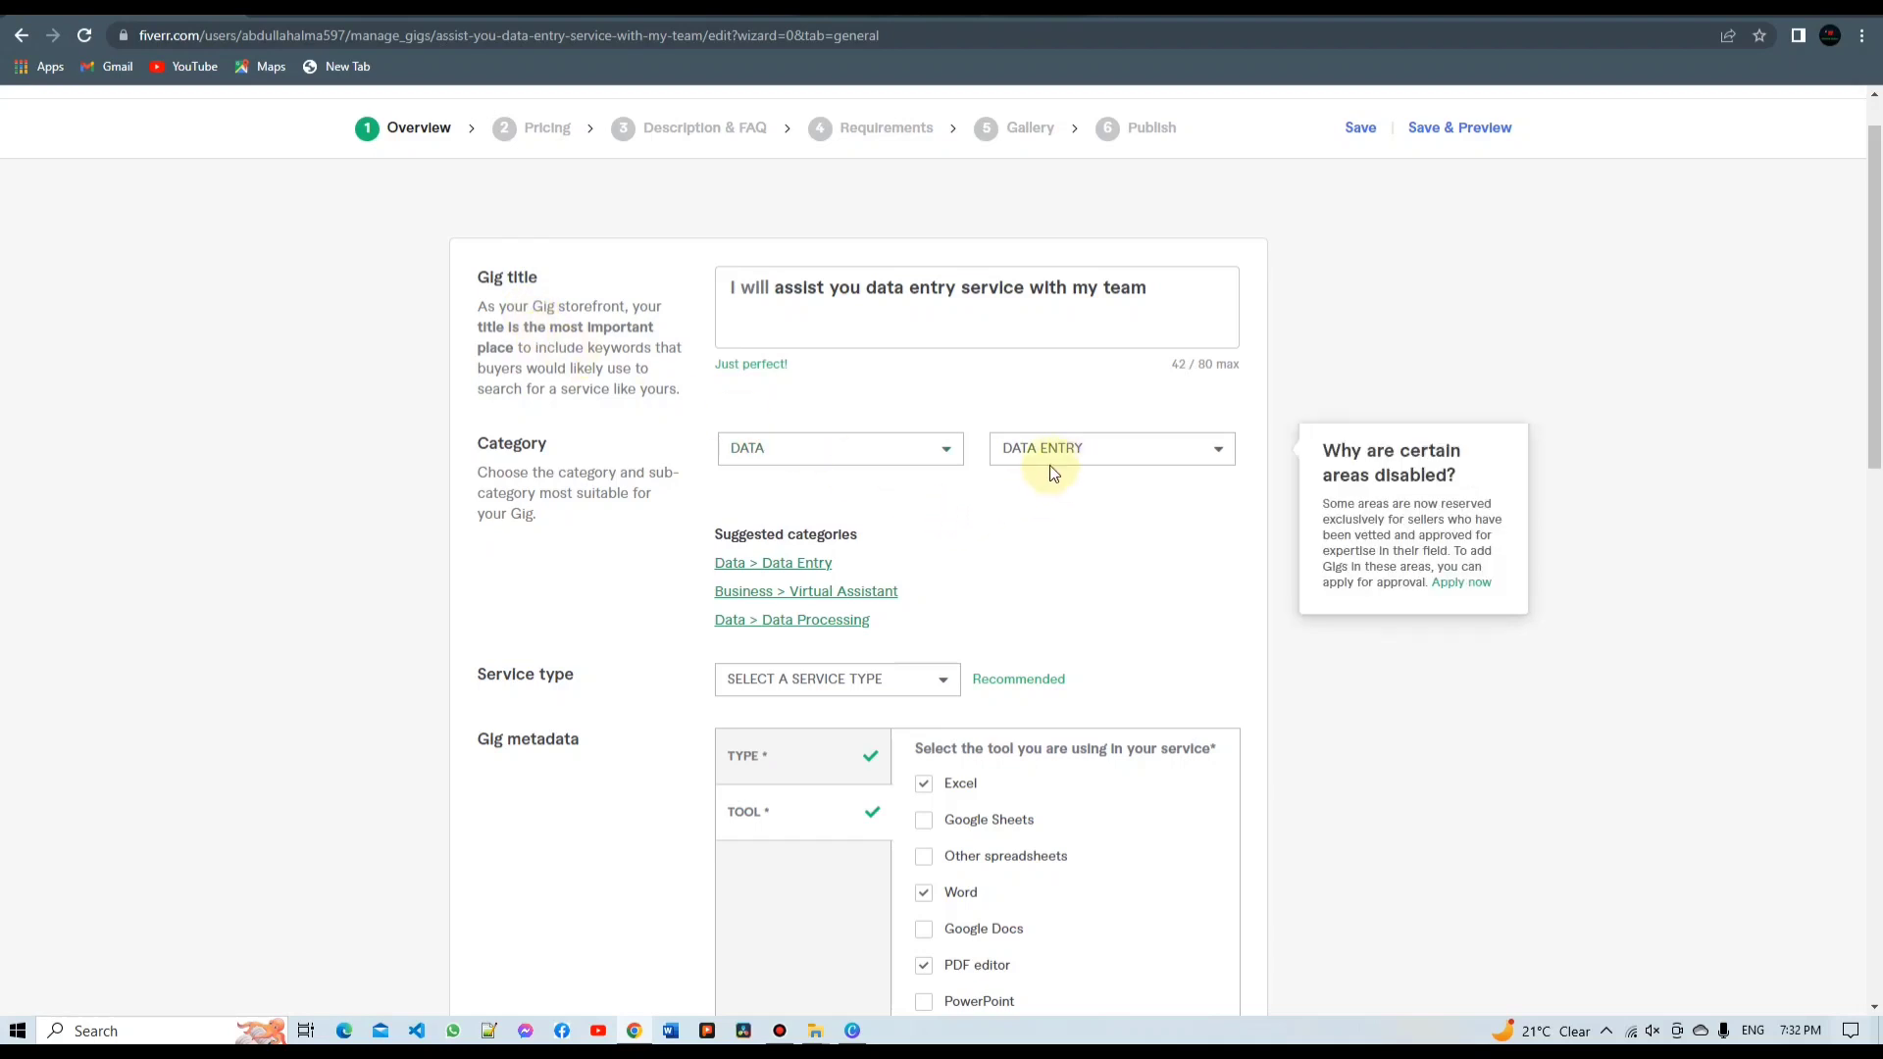
scroll(675, 657, down, 1)
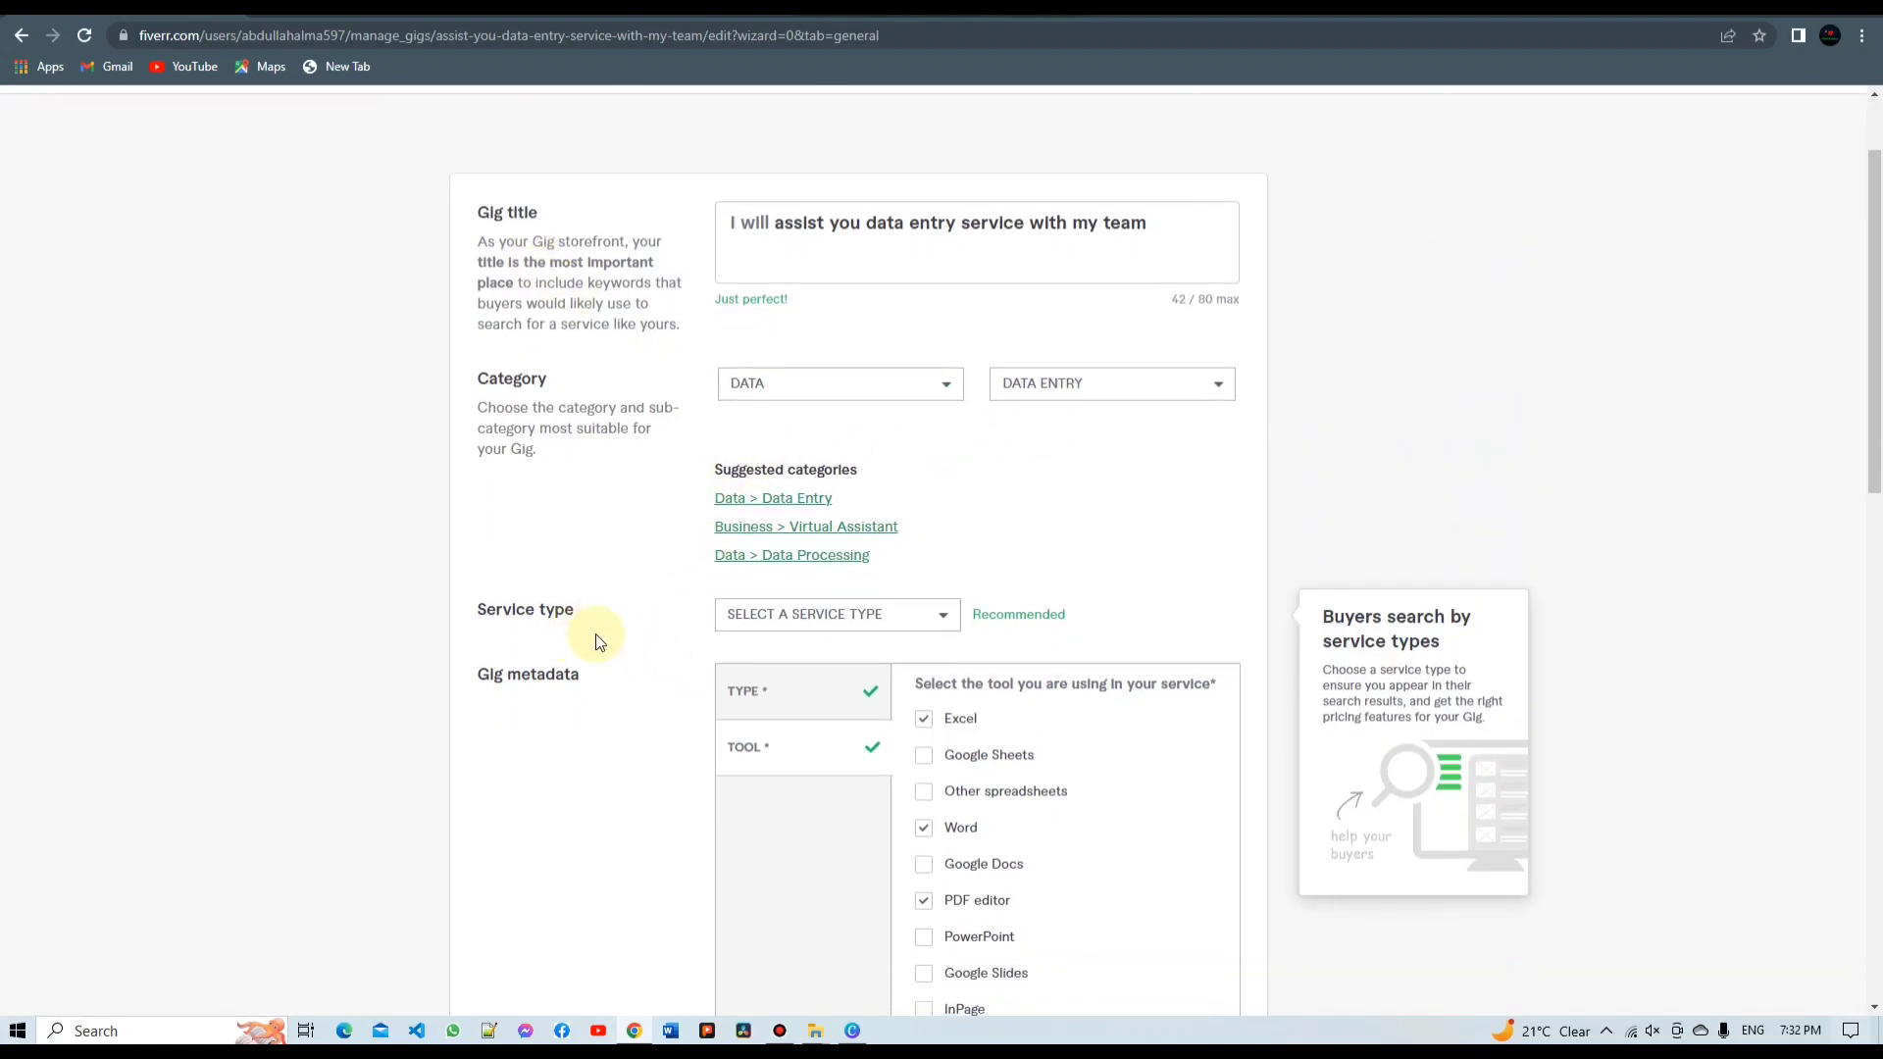
click(942, 615)
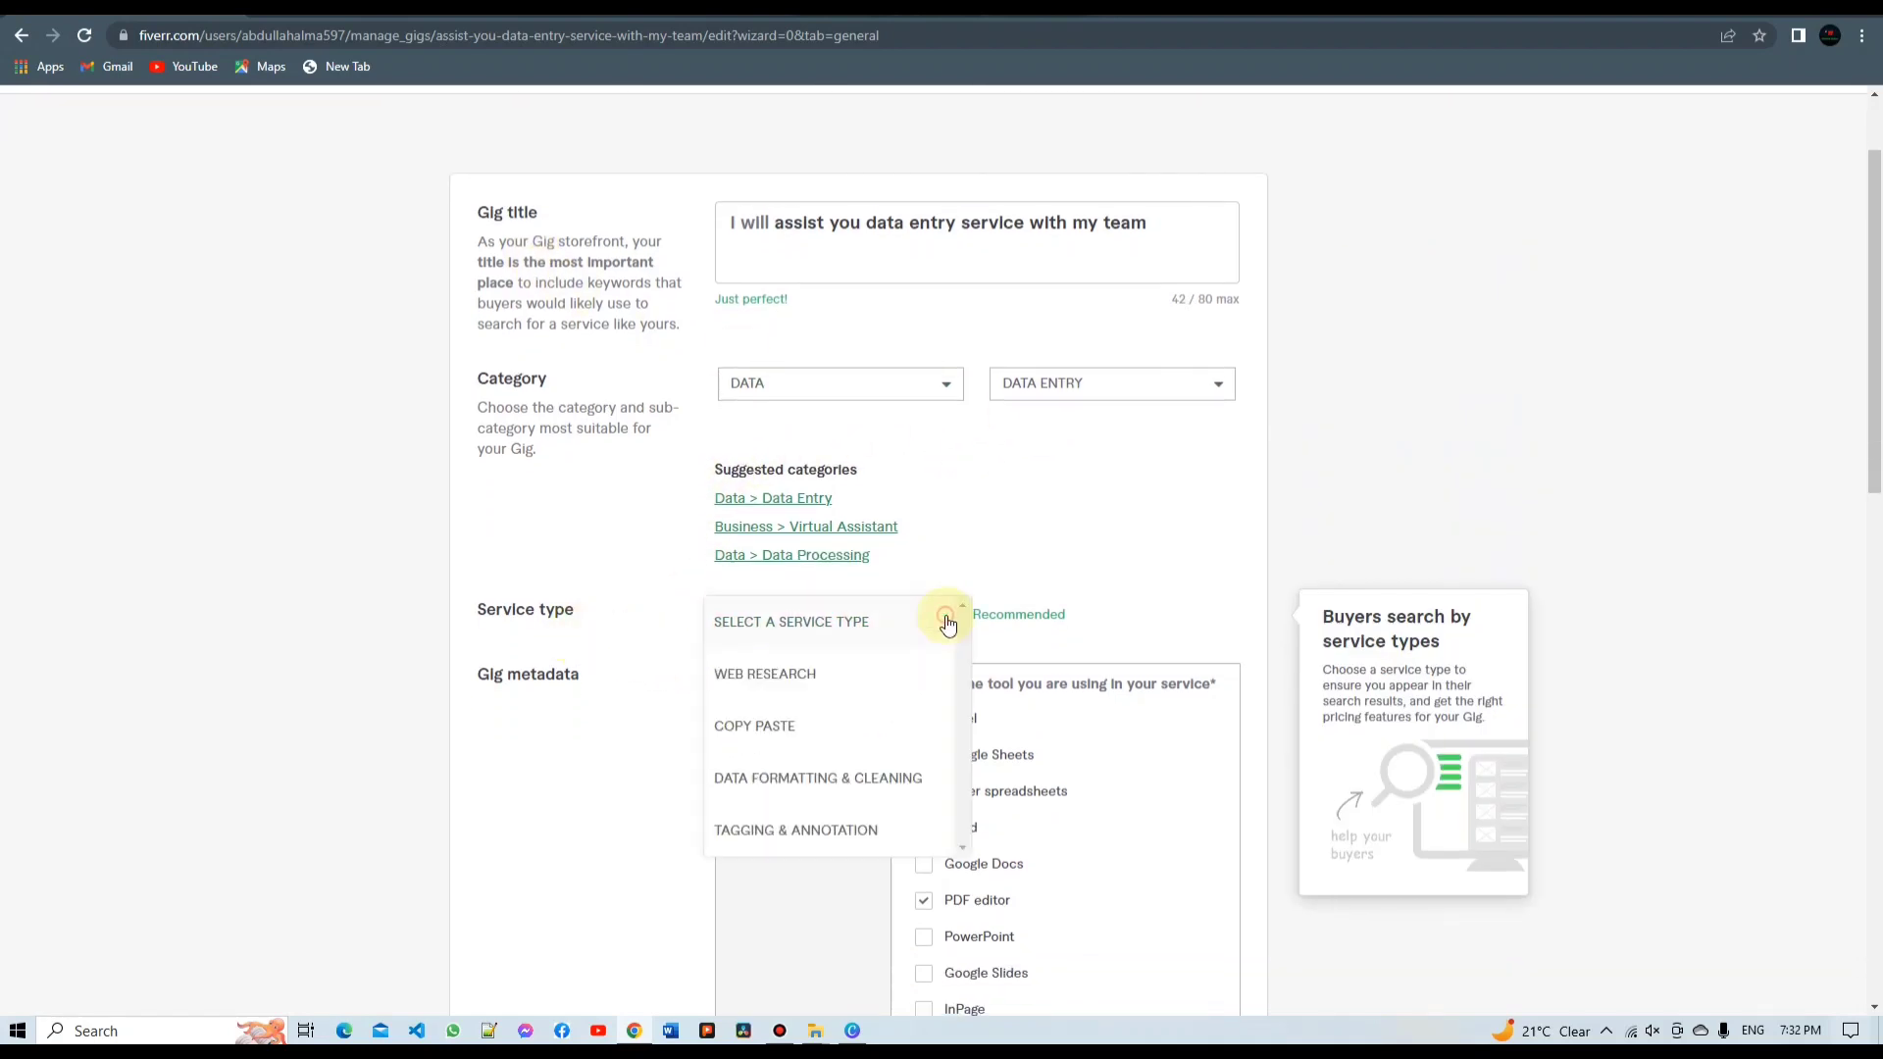
click(785, 727)
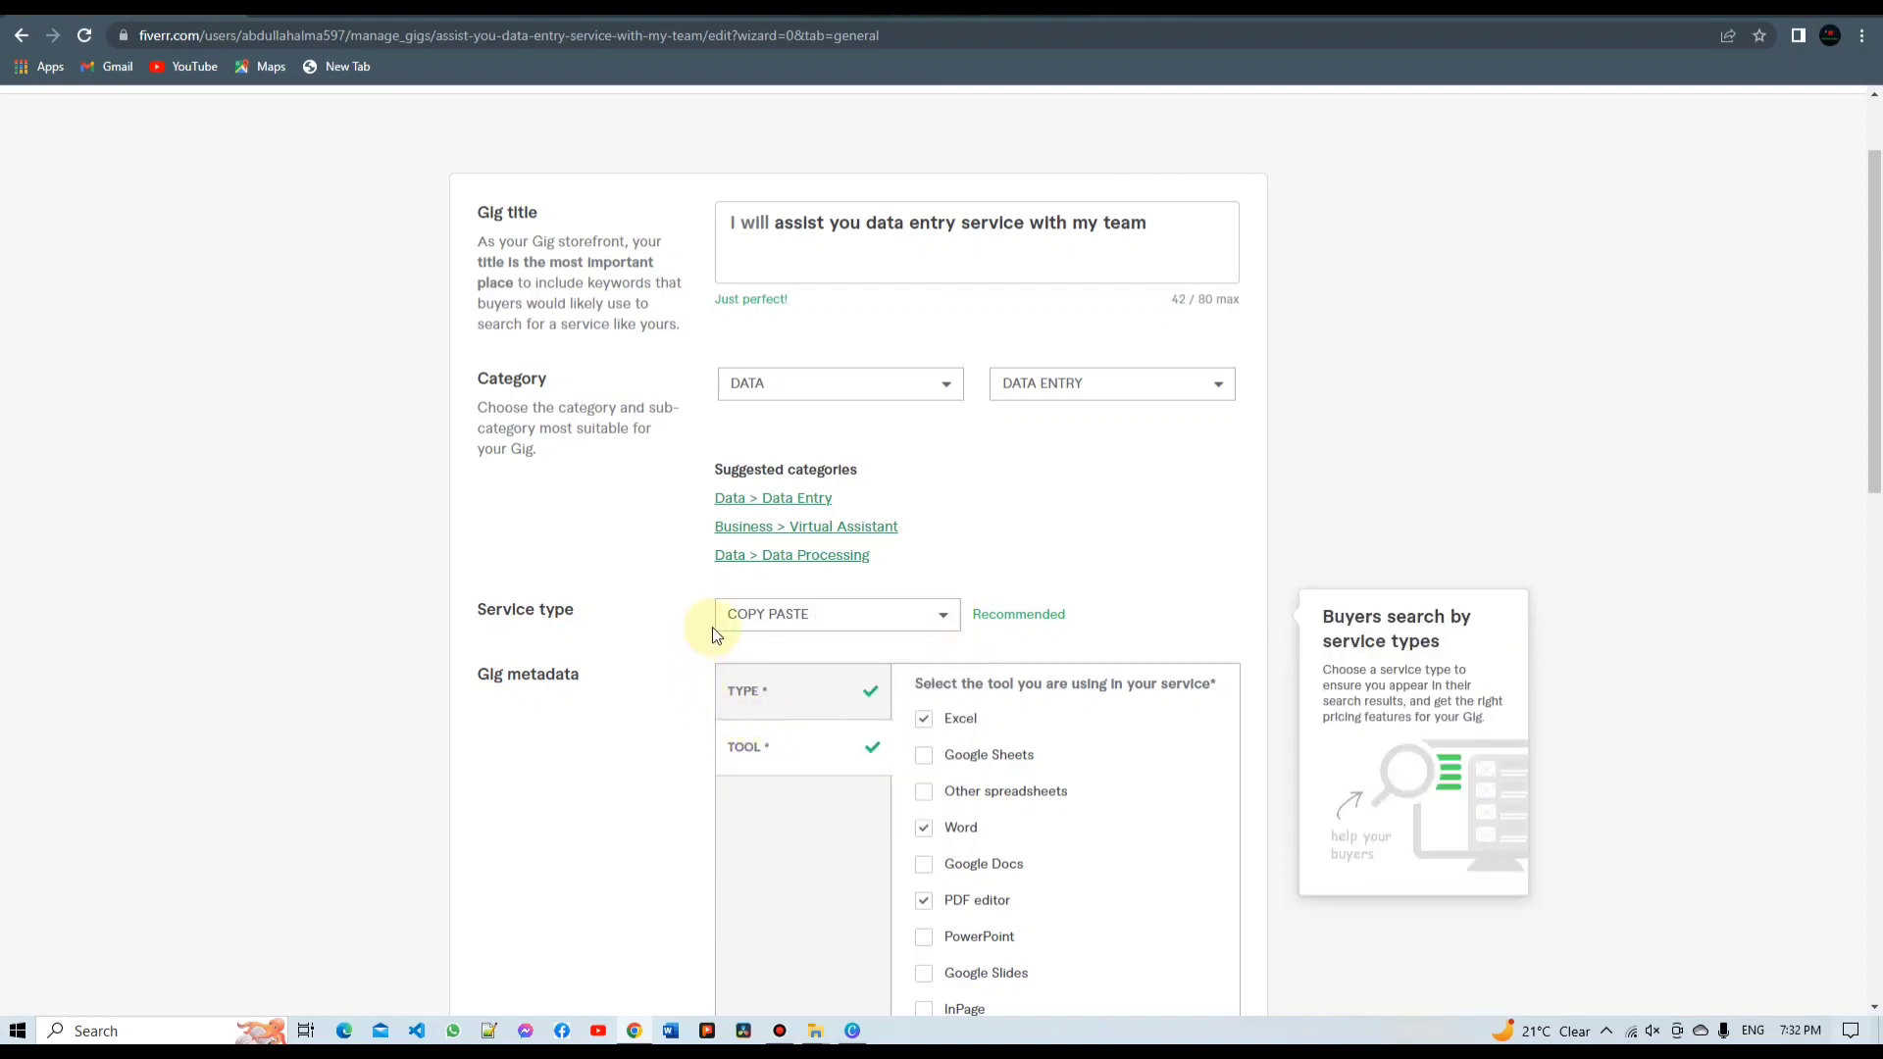
Tick Agriculture and Events planning as industries in the gig metadata
scroll(651, 689, down, 1)
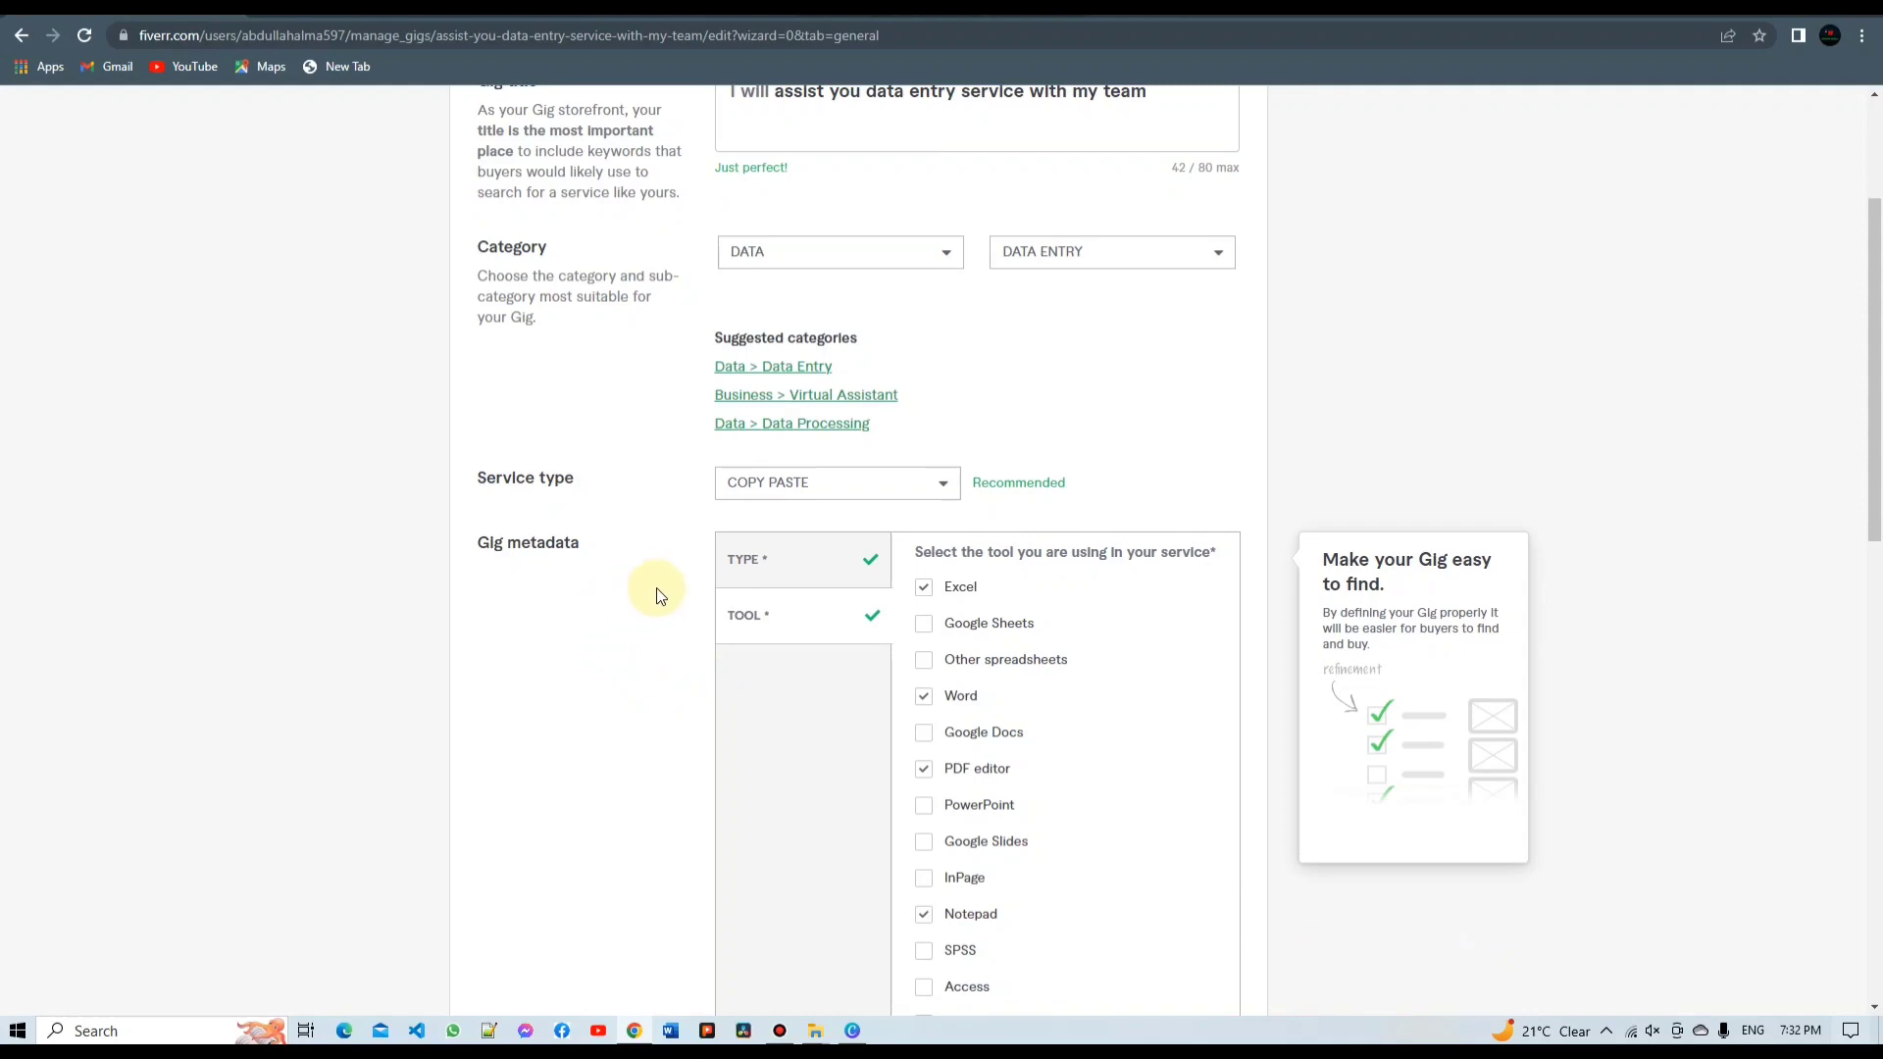
scroll(655, 588, down, 3)
scroll(633, 640, down, 3)
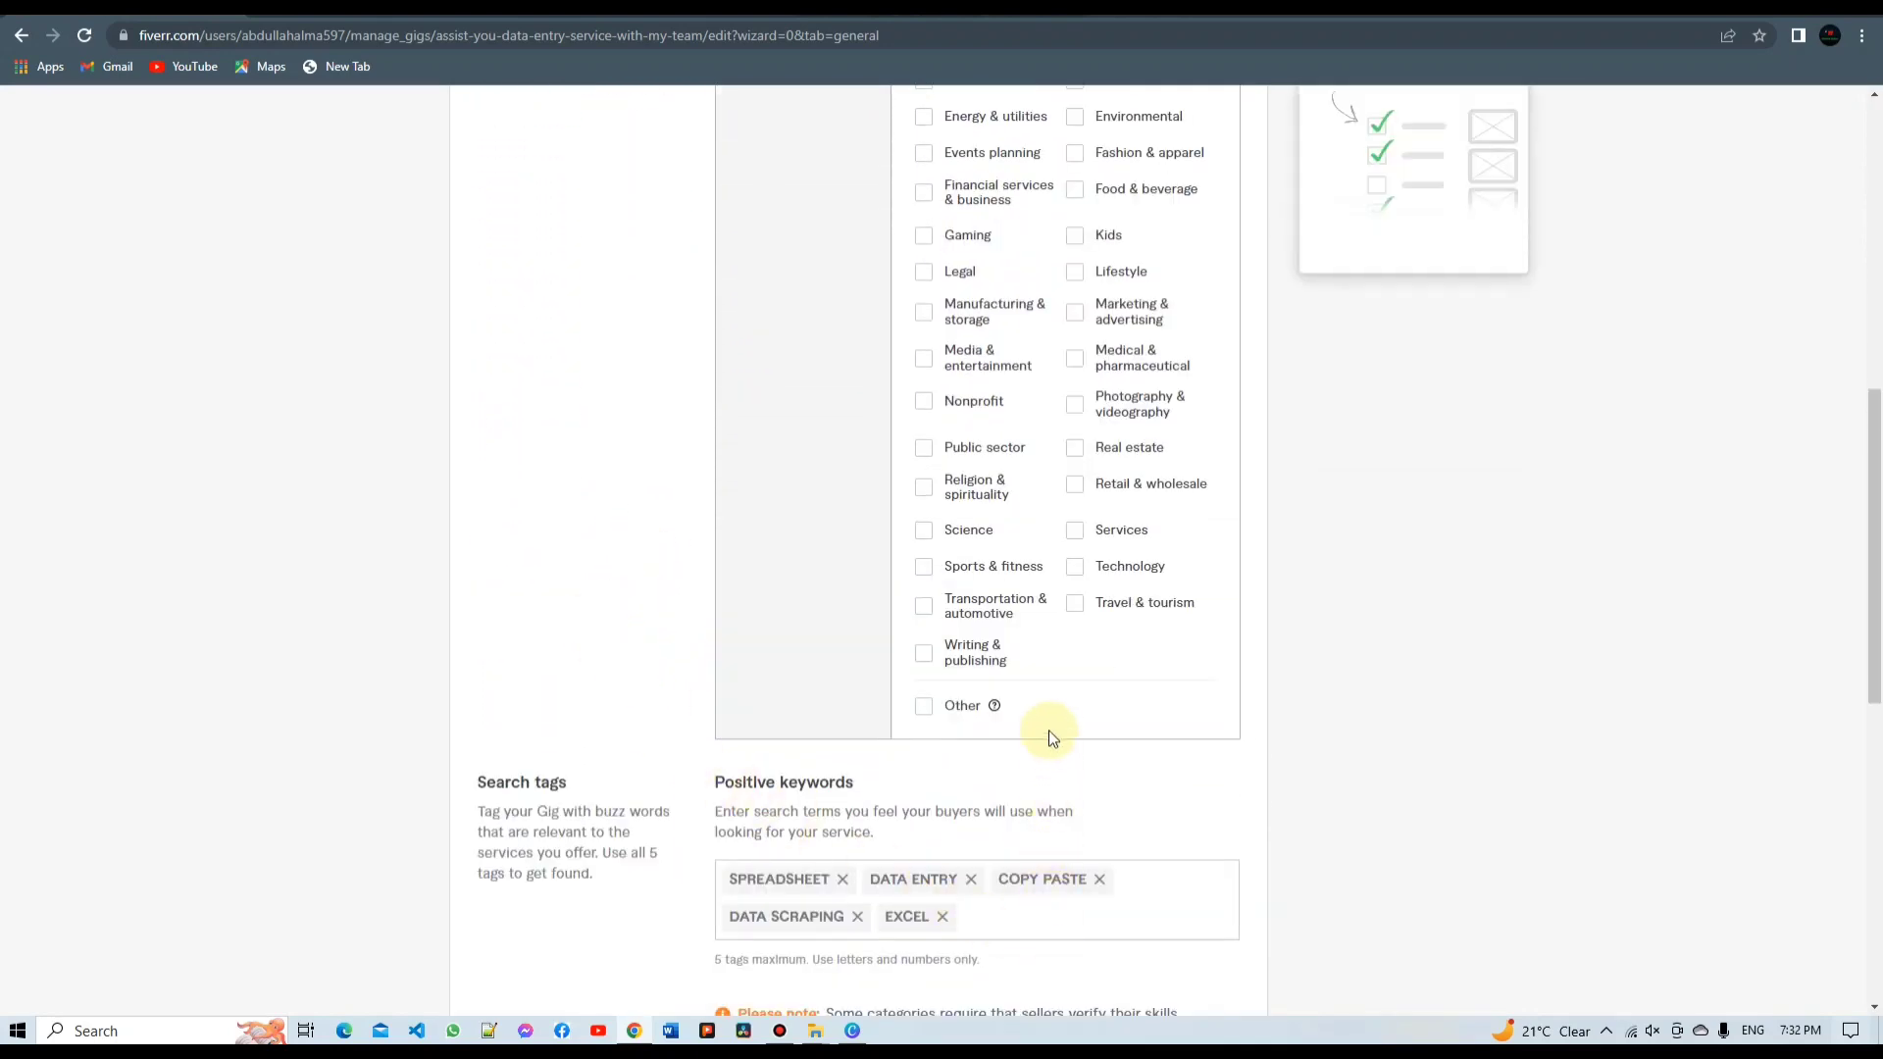
scroll(883, 552, up, 3)
scroll(904, 533, up, 2)
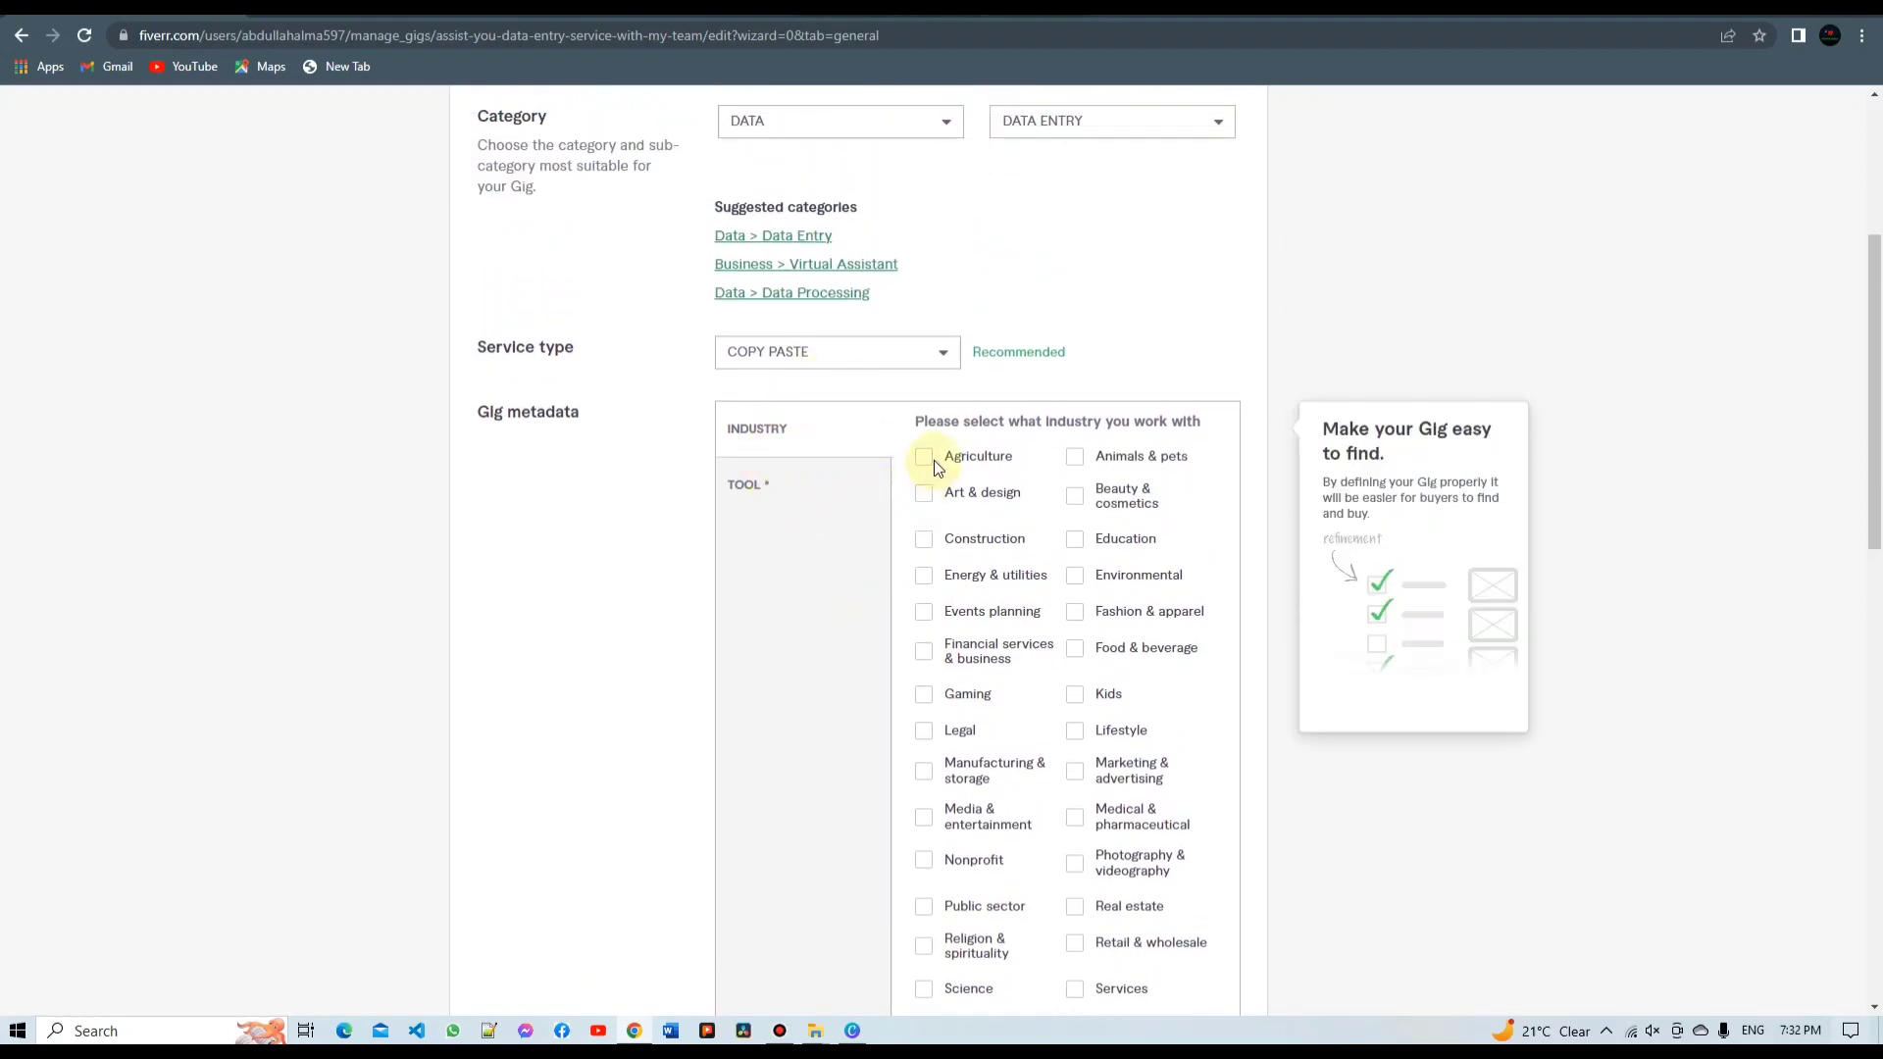
click(934, 462)
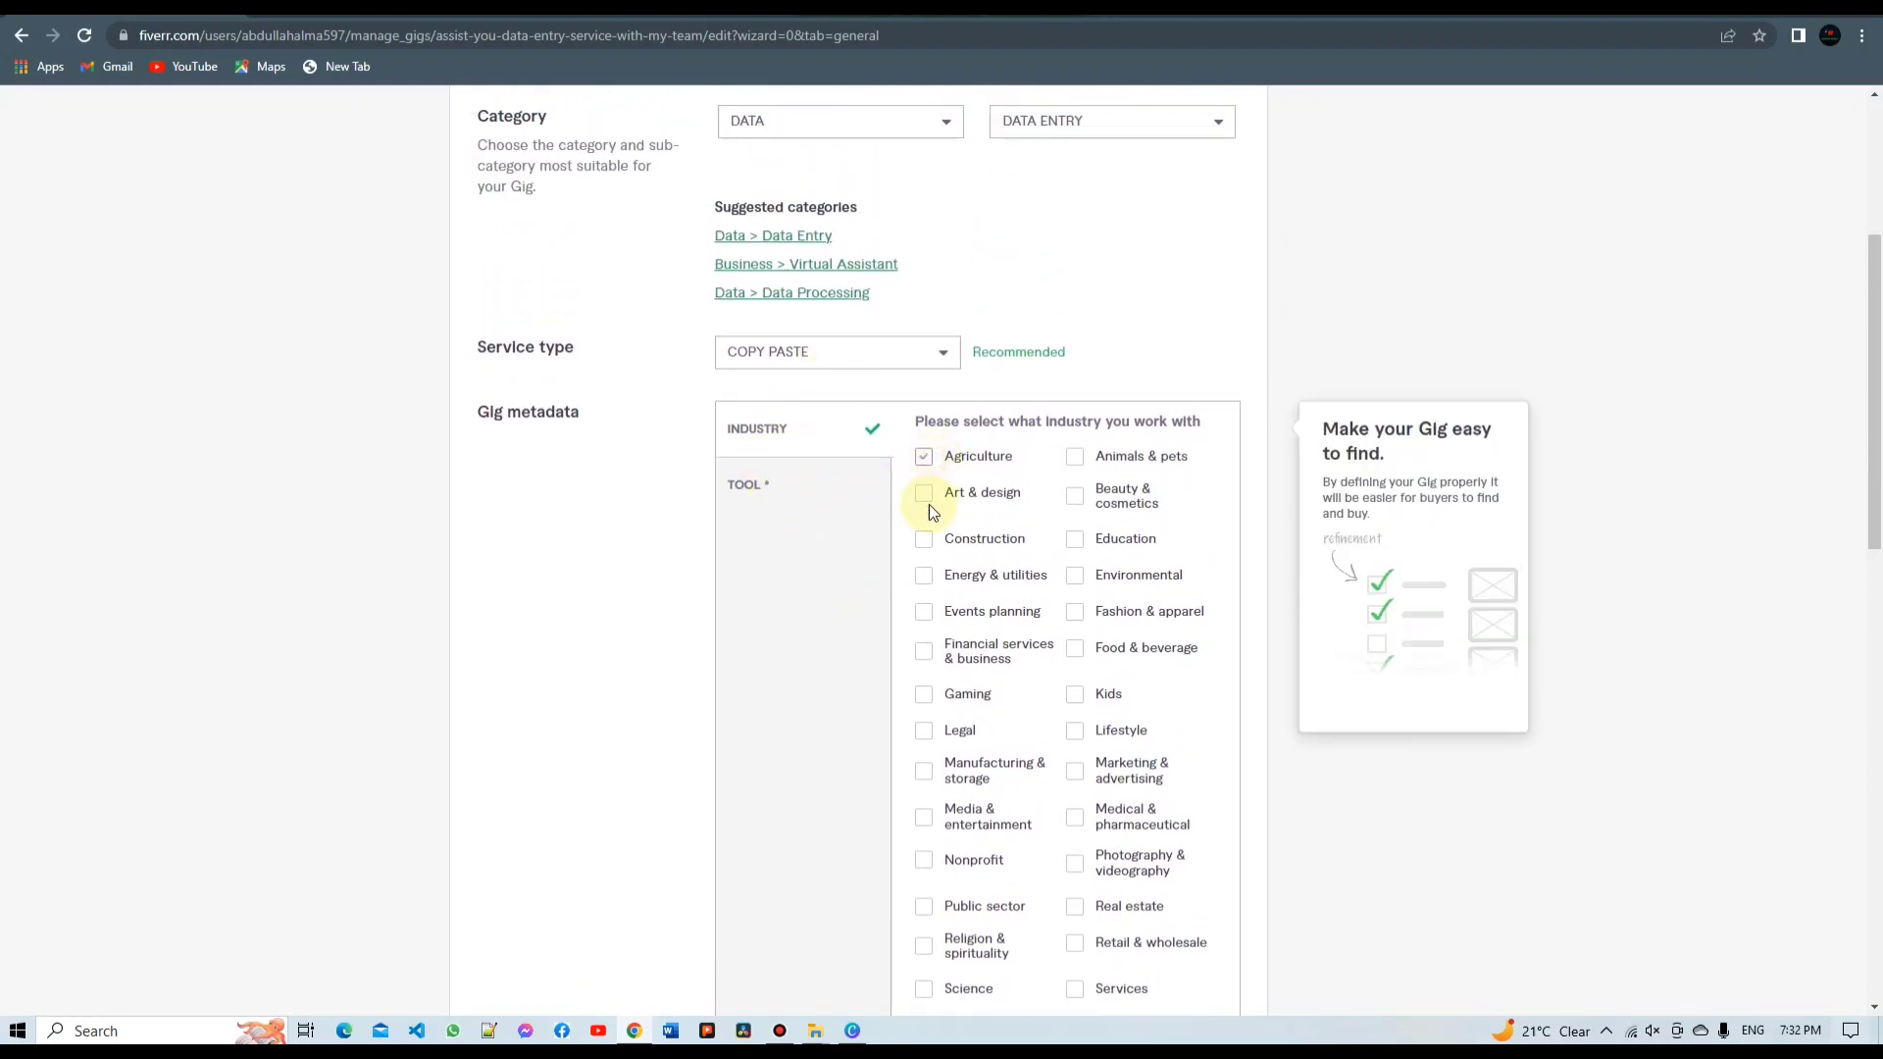
click(926, 614)
scroll(1063, 833, down, 2)
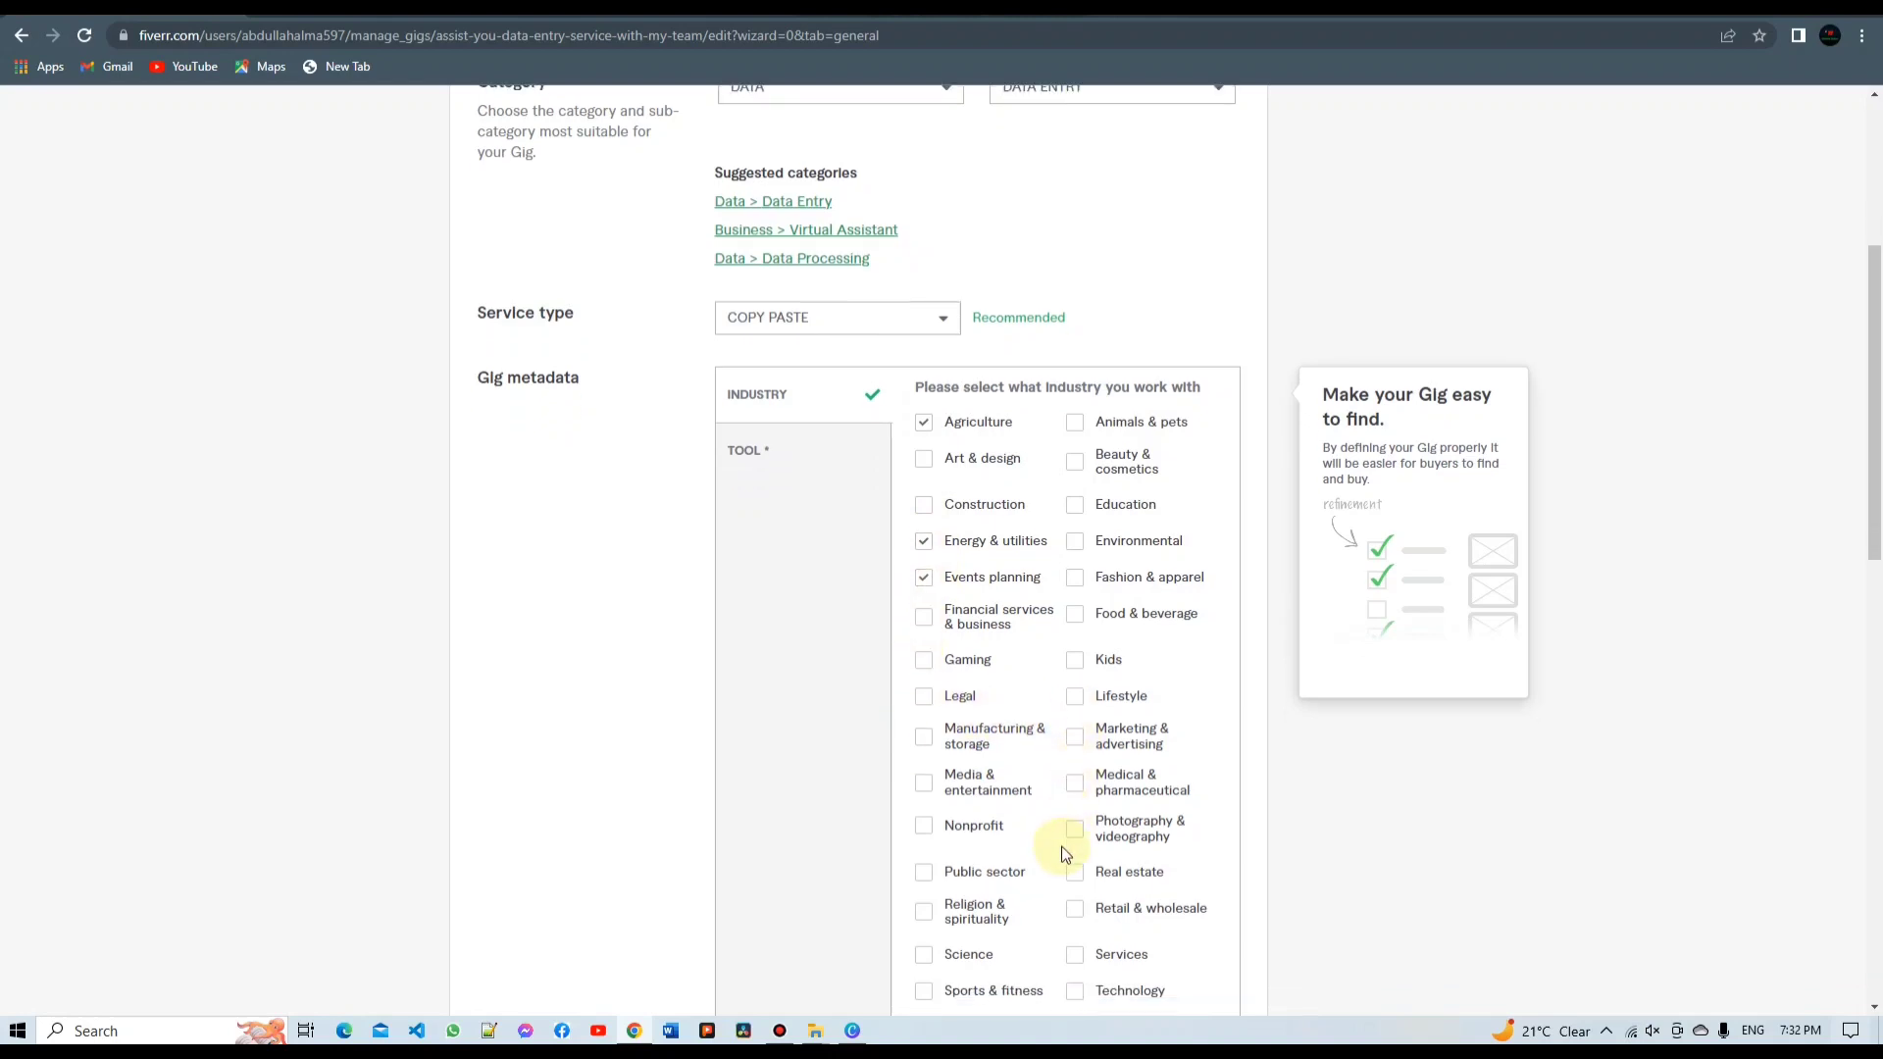
scroll(761, 552, up, 4)
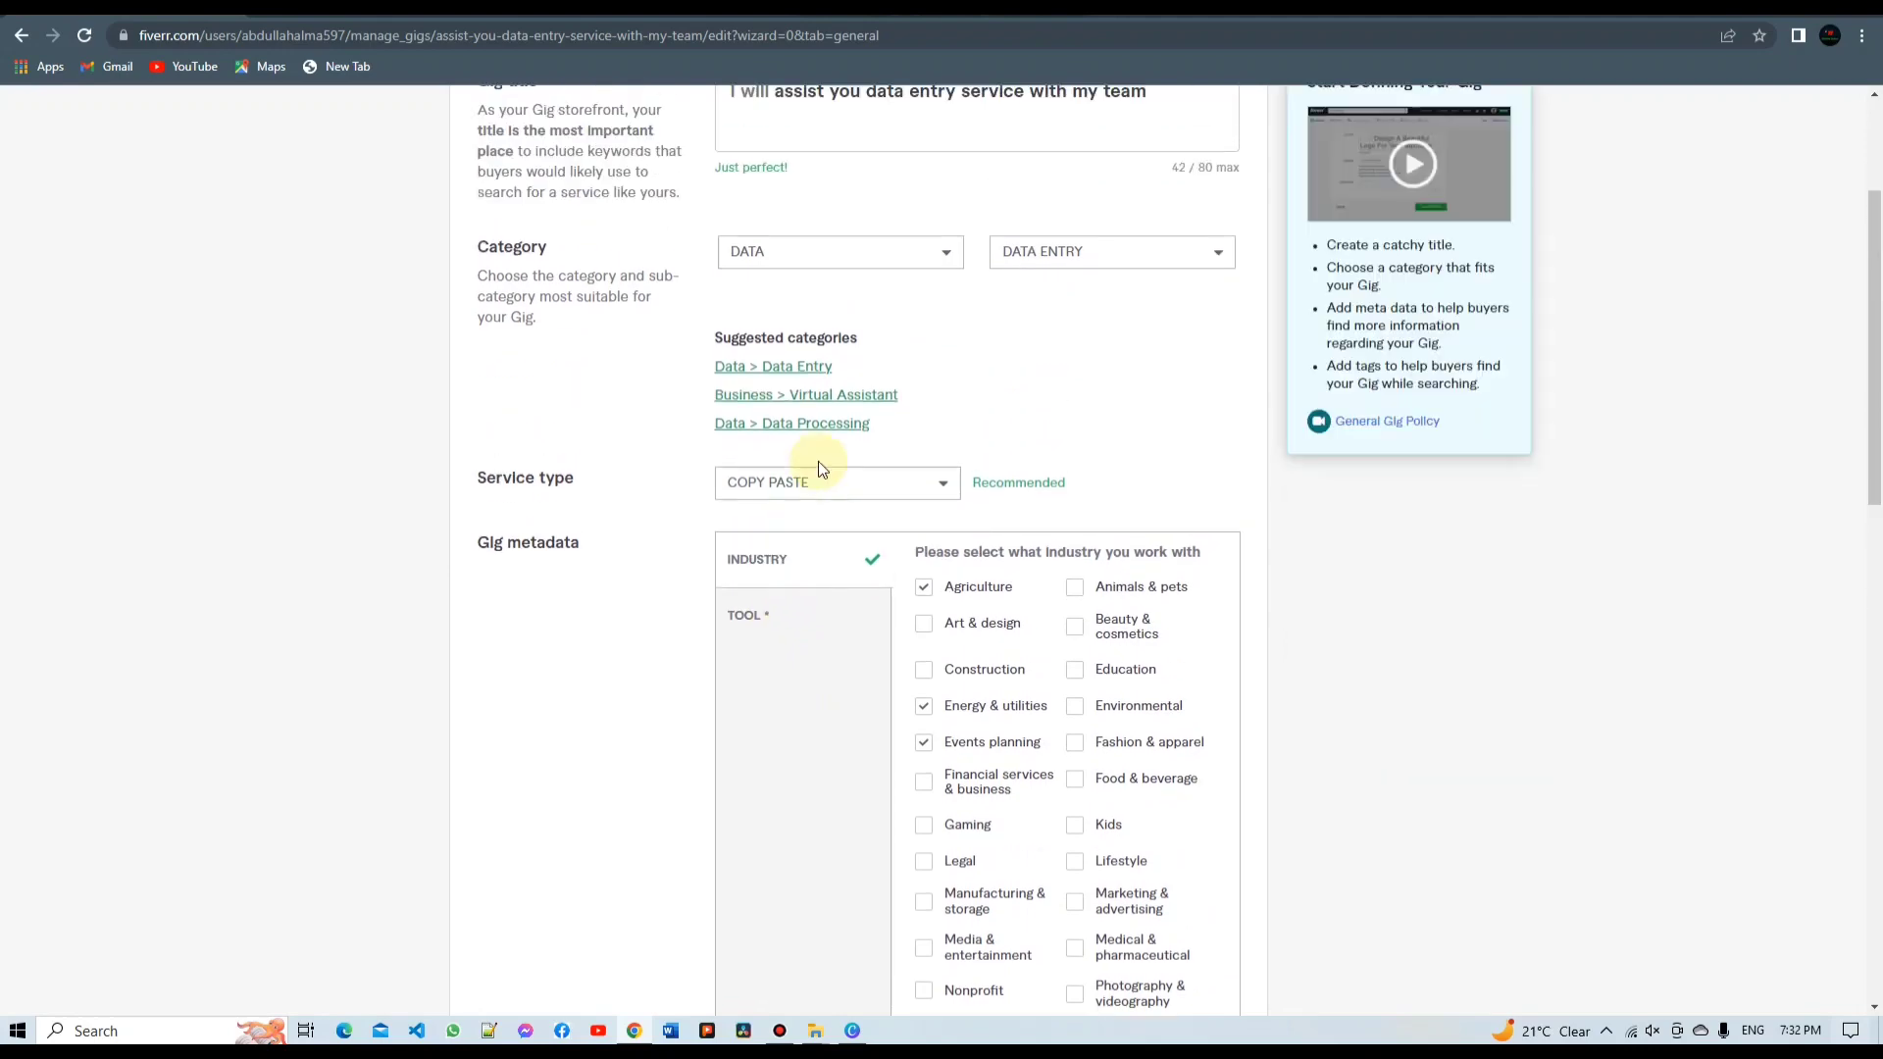
scroll(934, 671, down, 9)
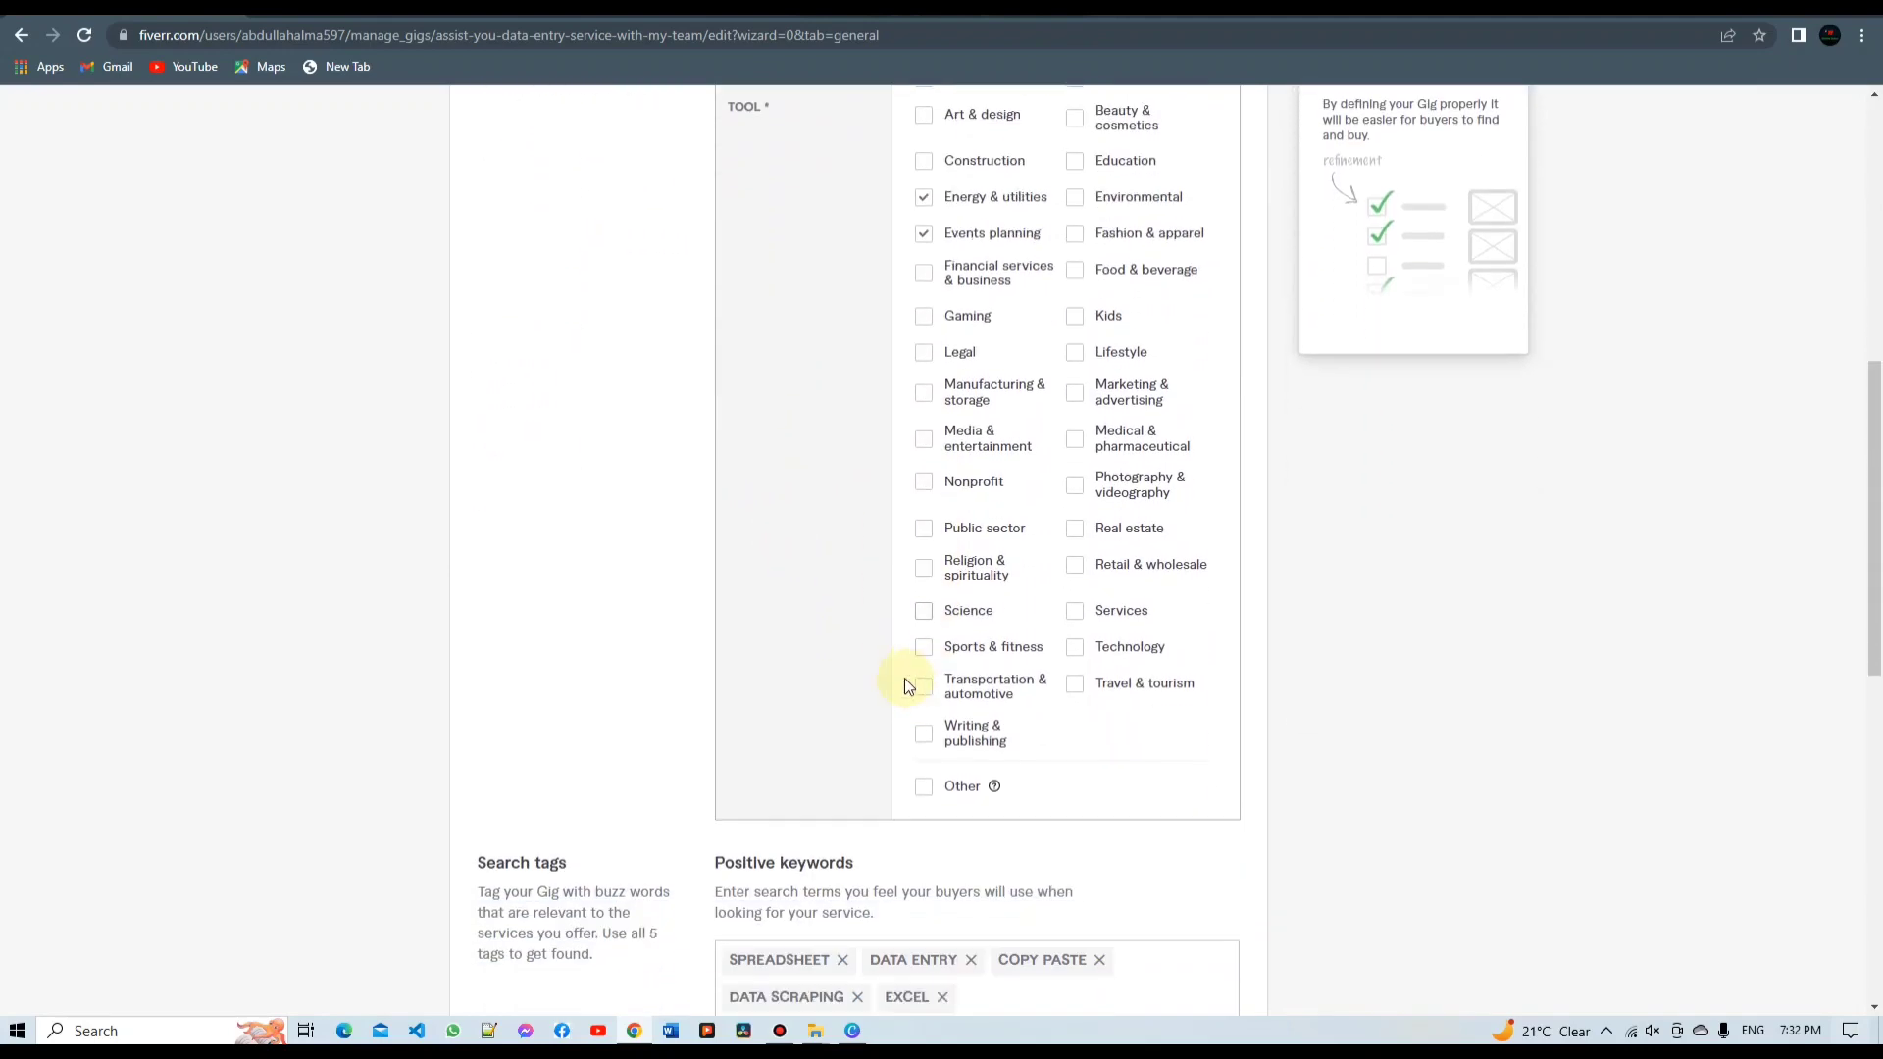
scroll(859, 770, down, 2)
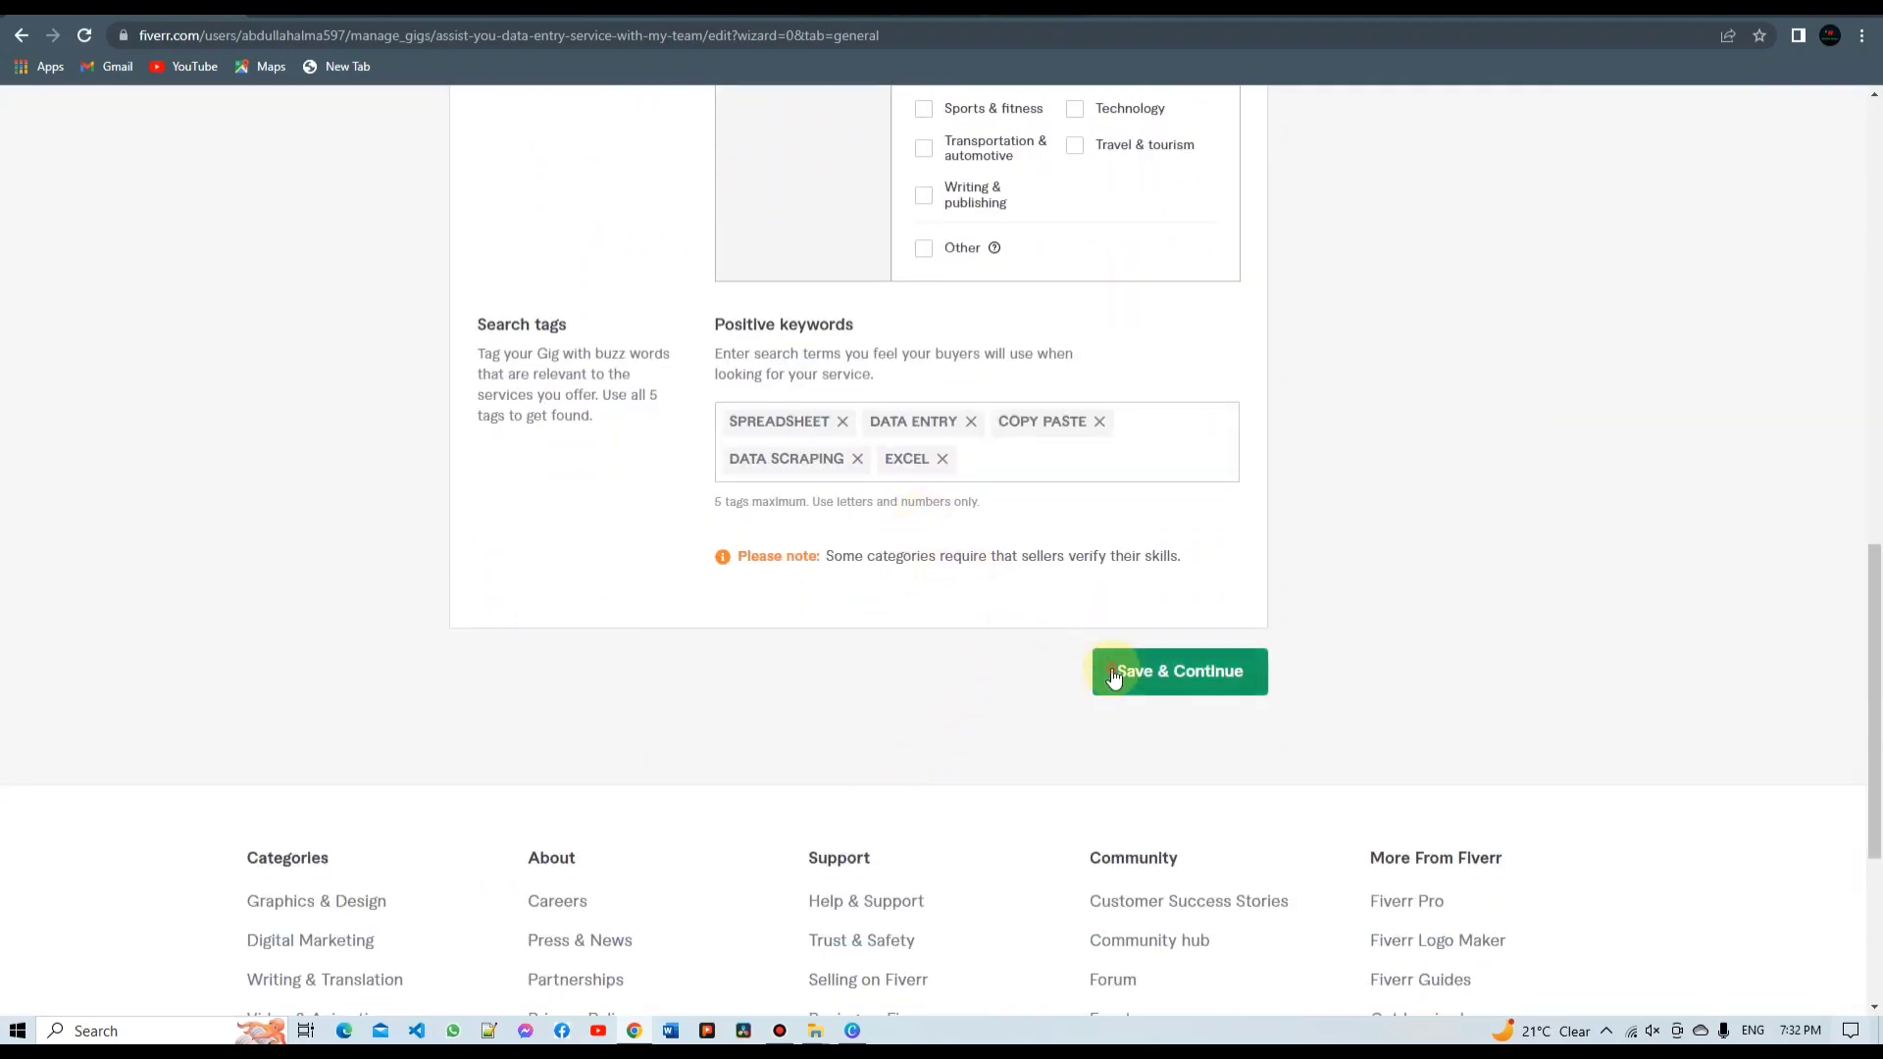
Tick Access, Airtable, Word and Google Sheets as tools in the gig metadata
click(1114, 673)
scroll(1113, 676, up, 3)
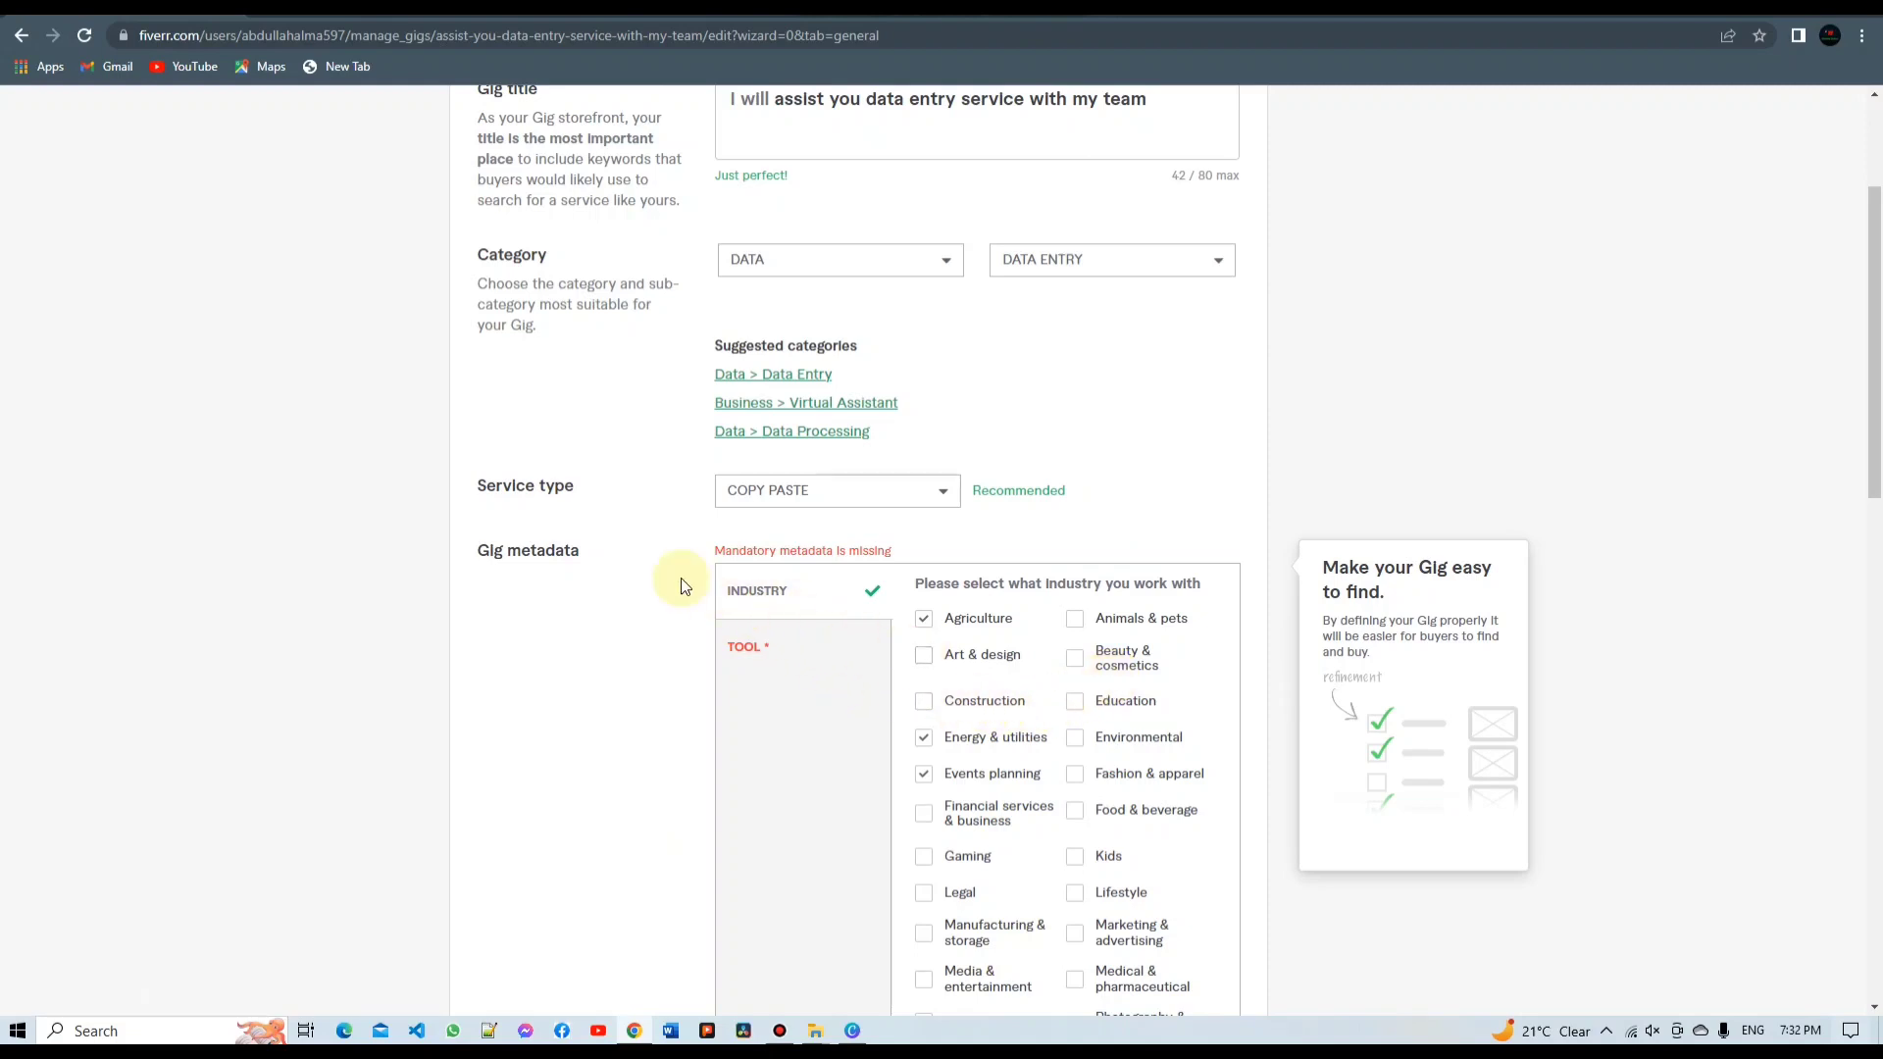
click(759, 653)
click(927, 685)
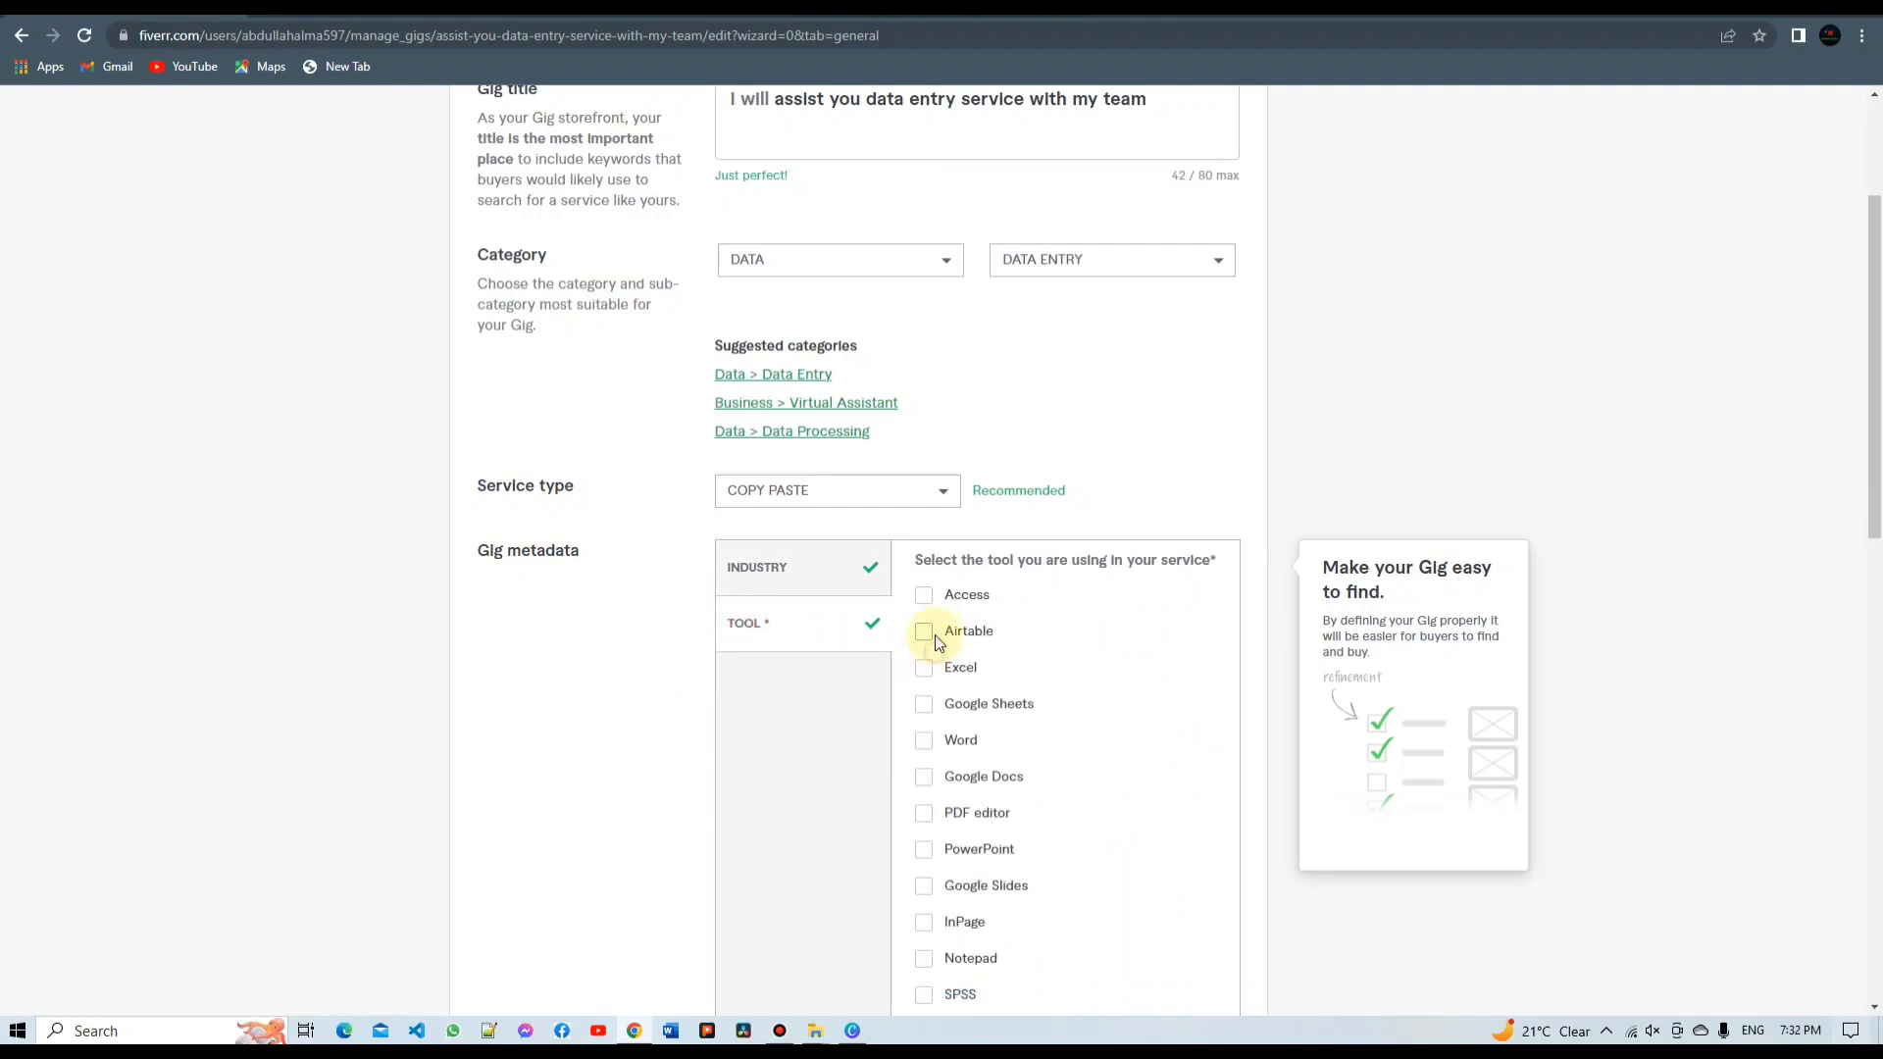
click(927, 596)
click(930, 742)
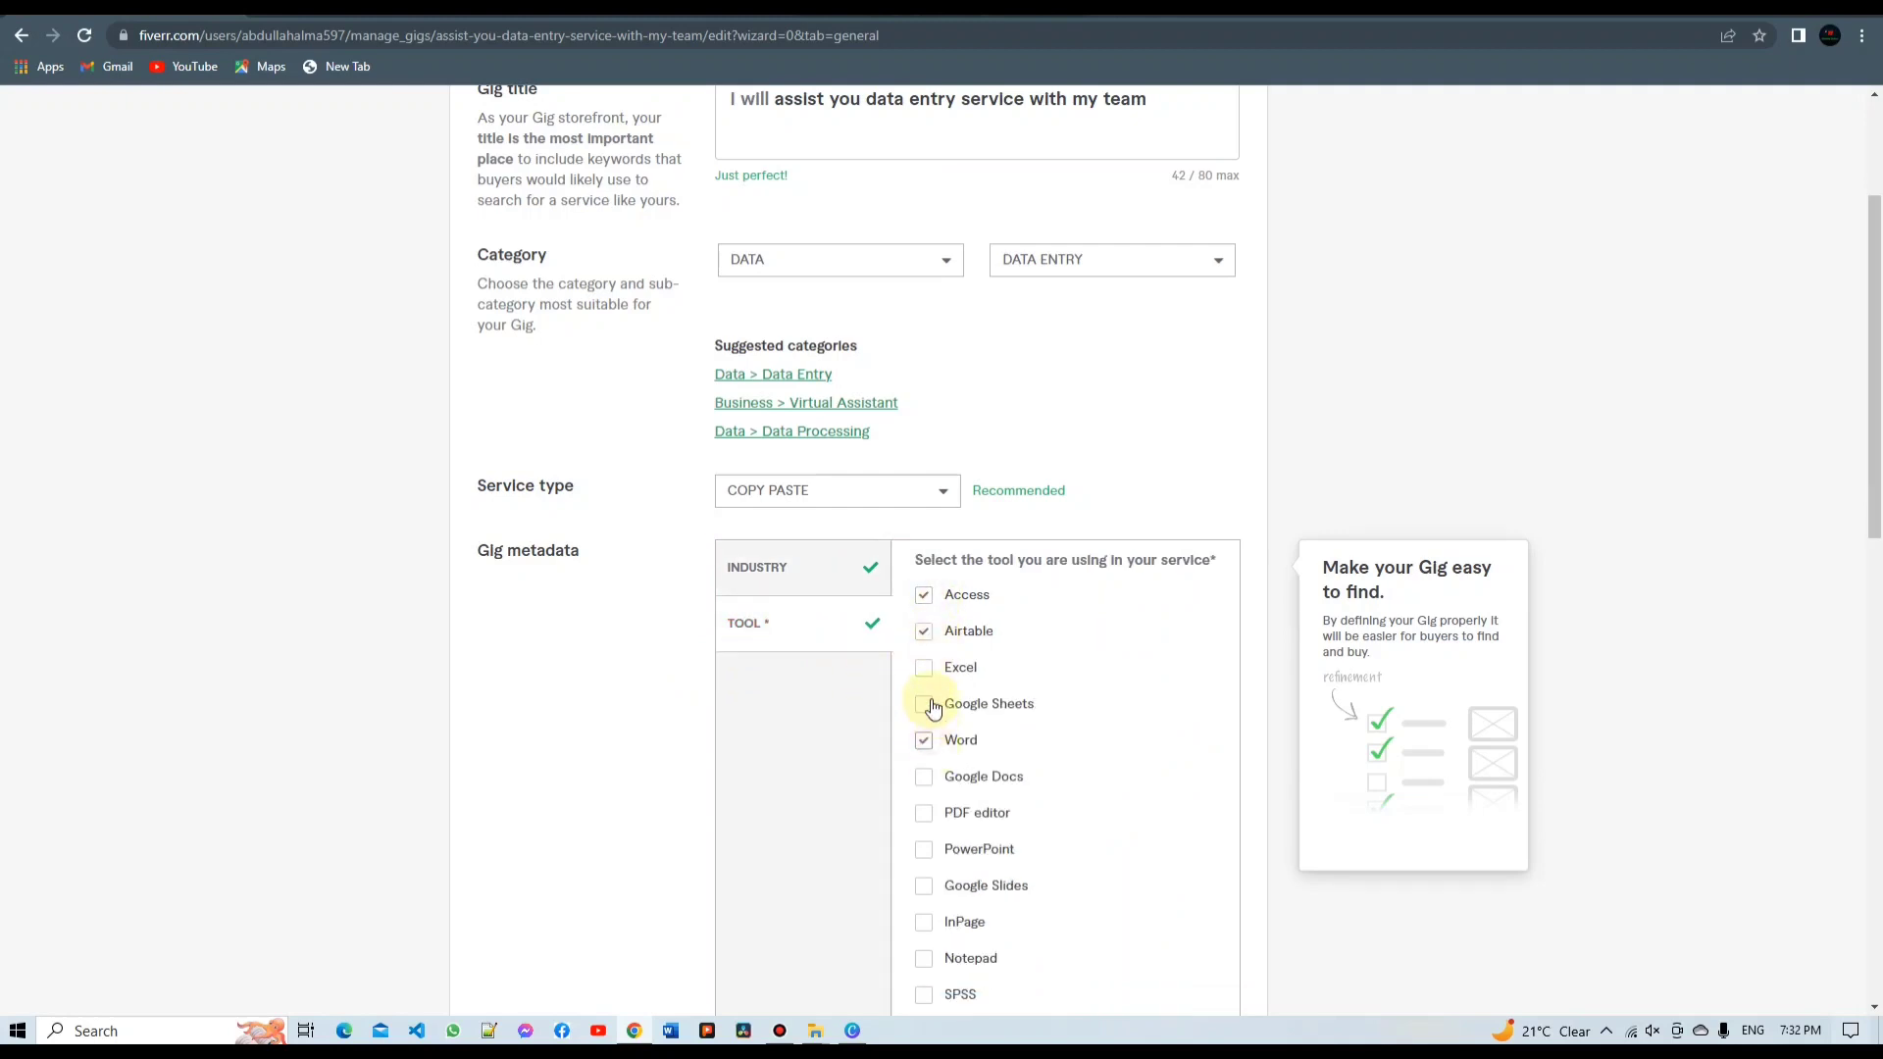
click(928, 706)
click(924, 667)
Save the Overview step and continue to Pricing
scroll(927, 708, down, 2)
scroll(940, 710, down, 4)
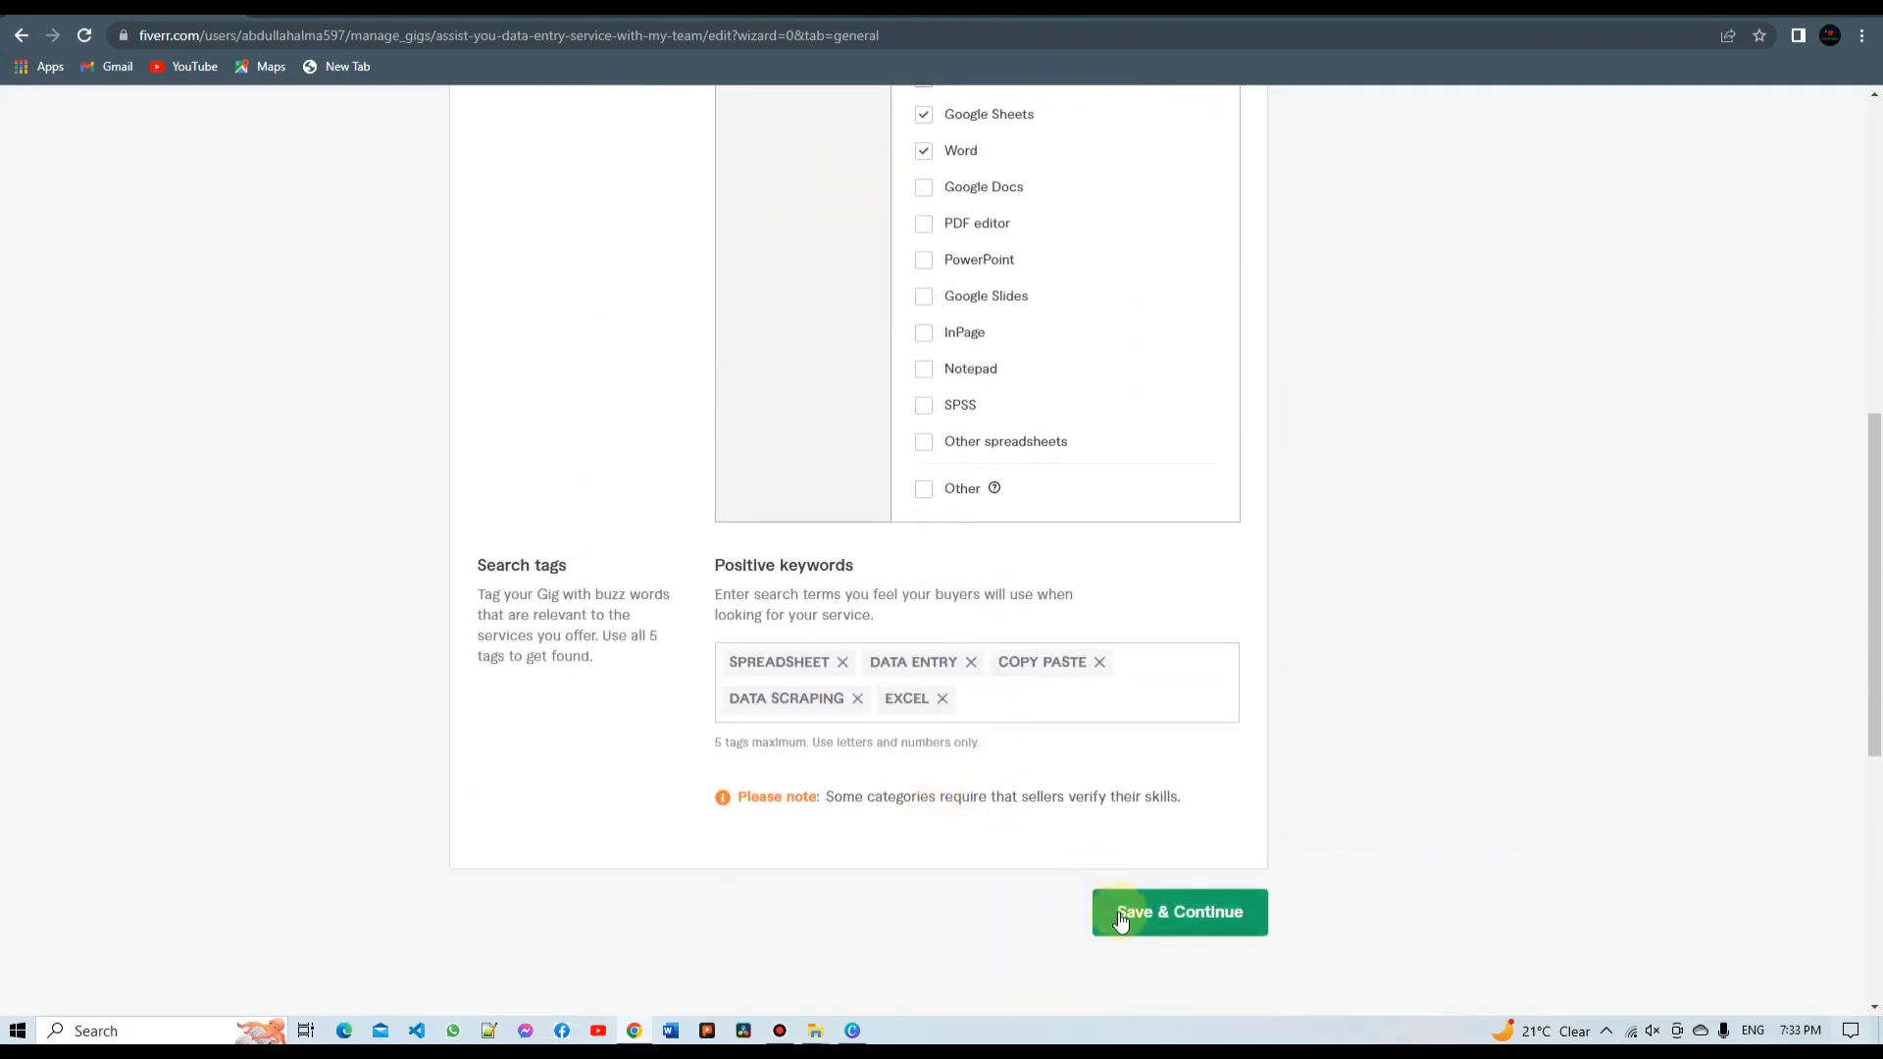
click(1120, 913)
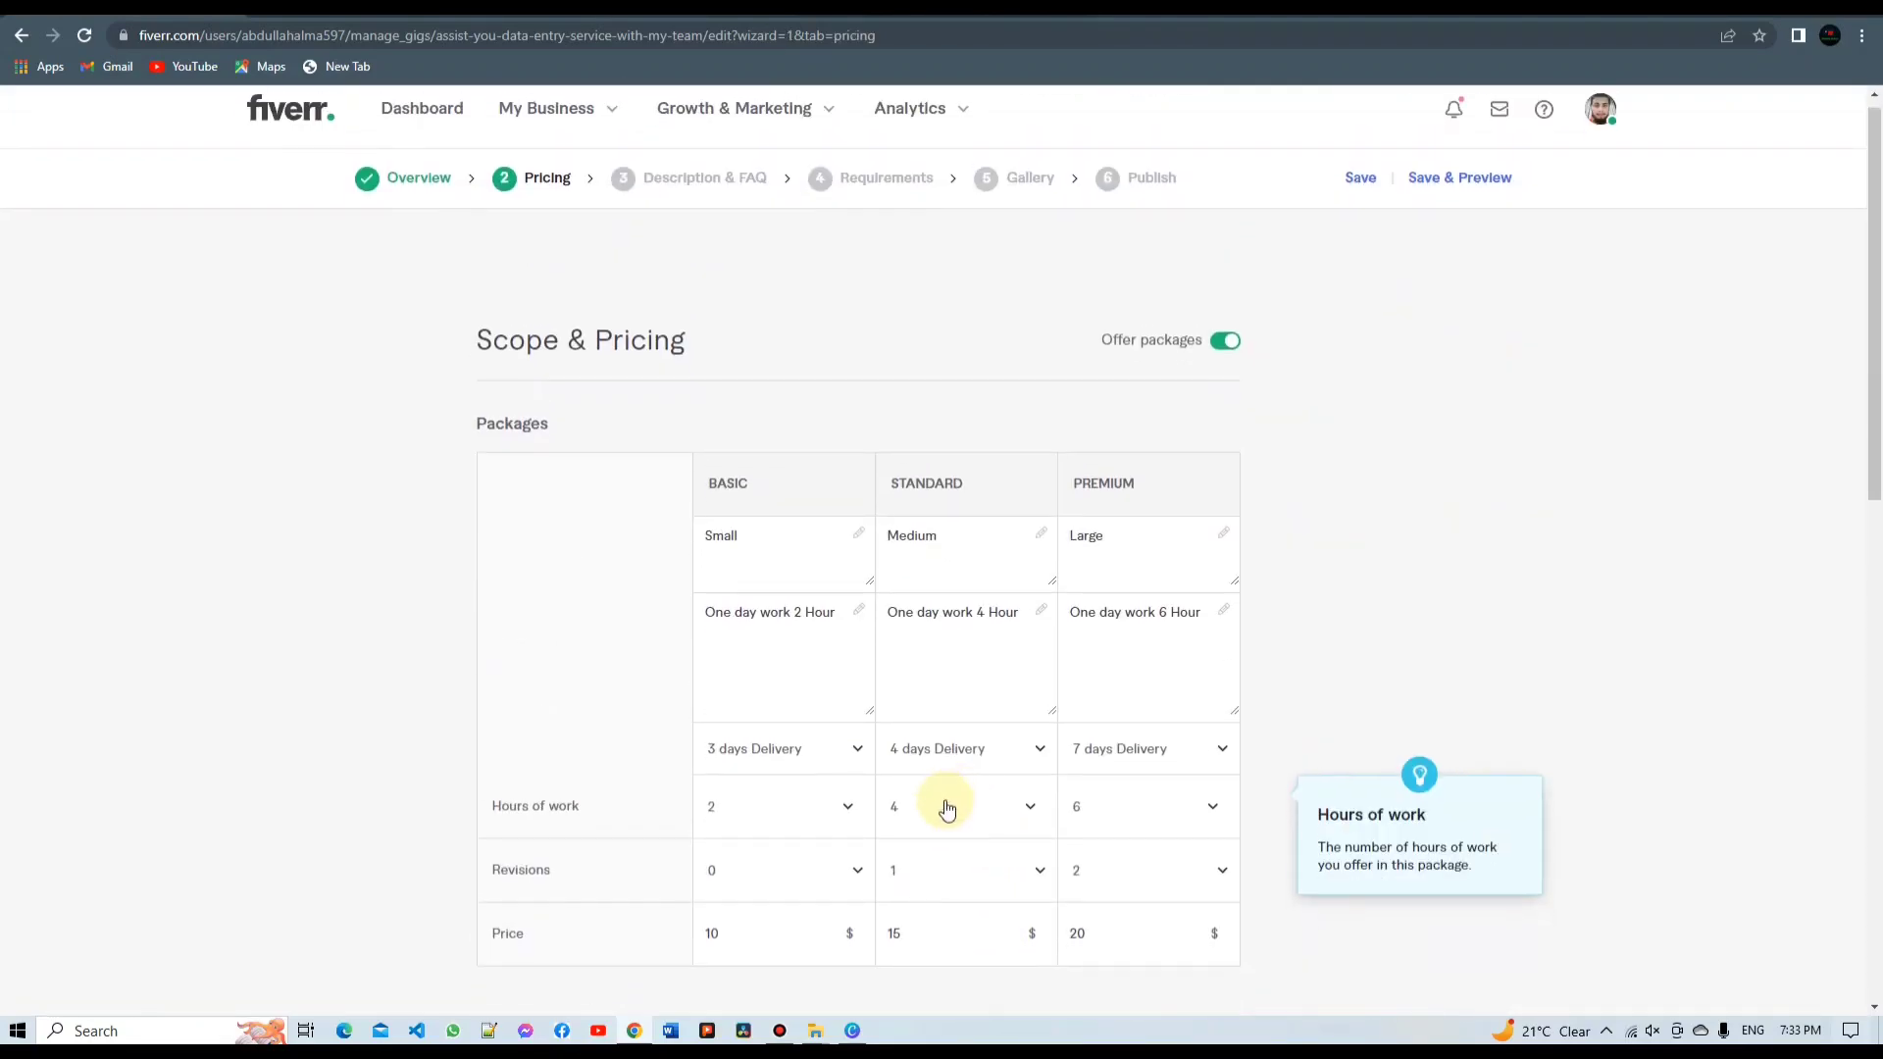
Review the $10, $15 and $20 packages with the $5 revision extra, then save
scroll(947, 807, down, 1)
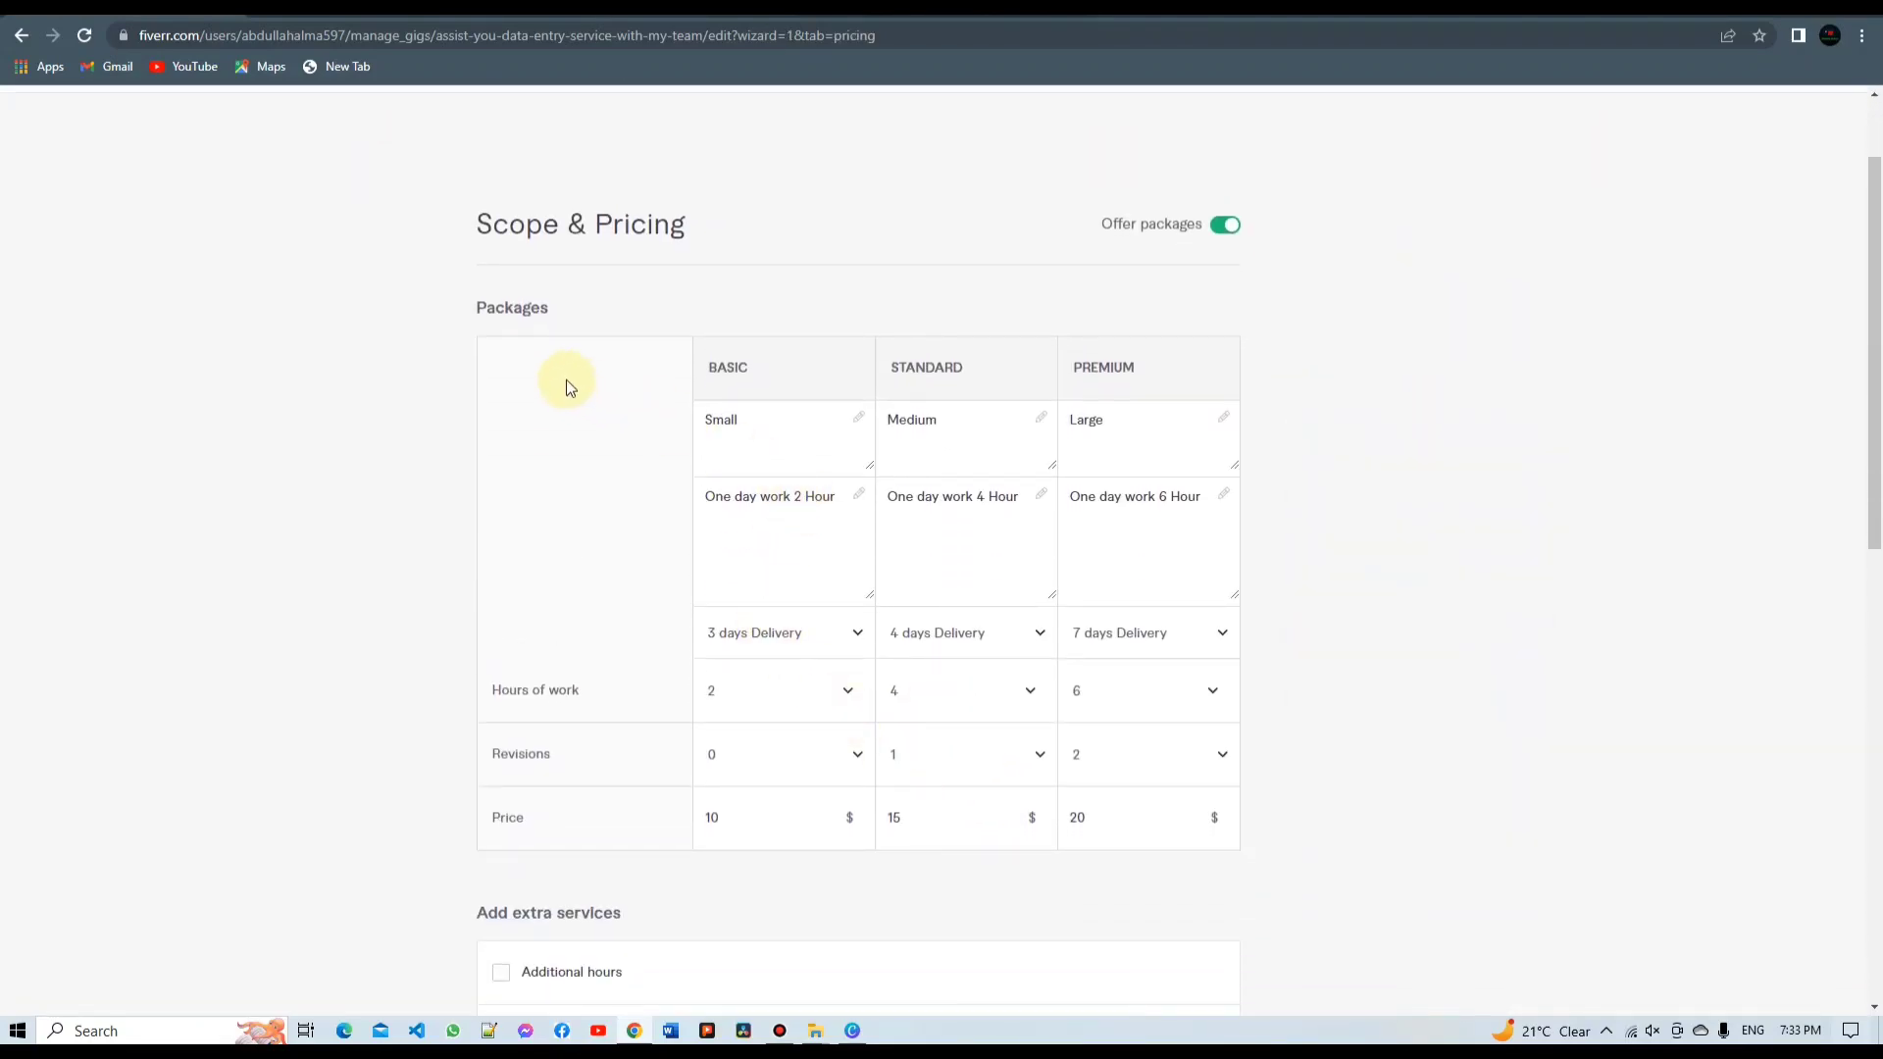
scroll(857, 343, down, 2)
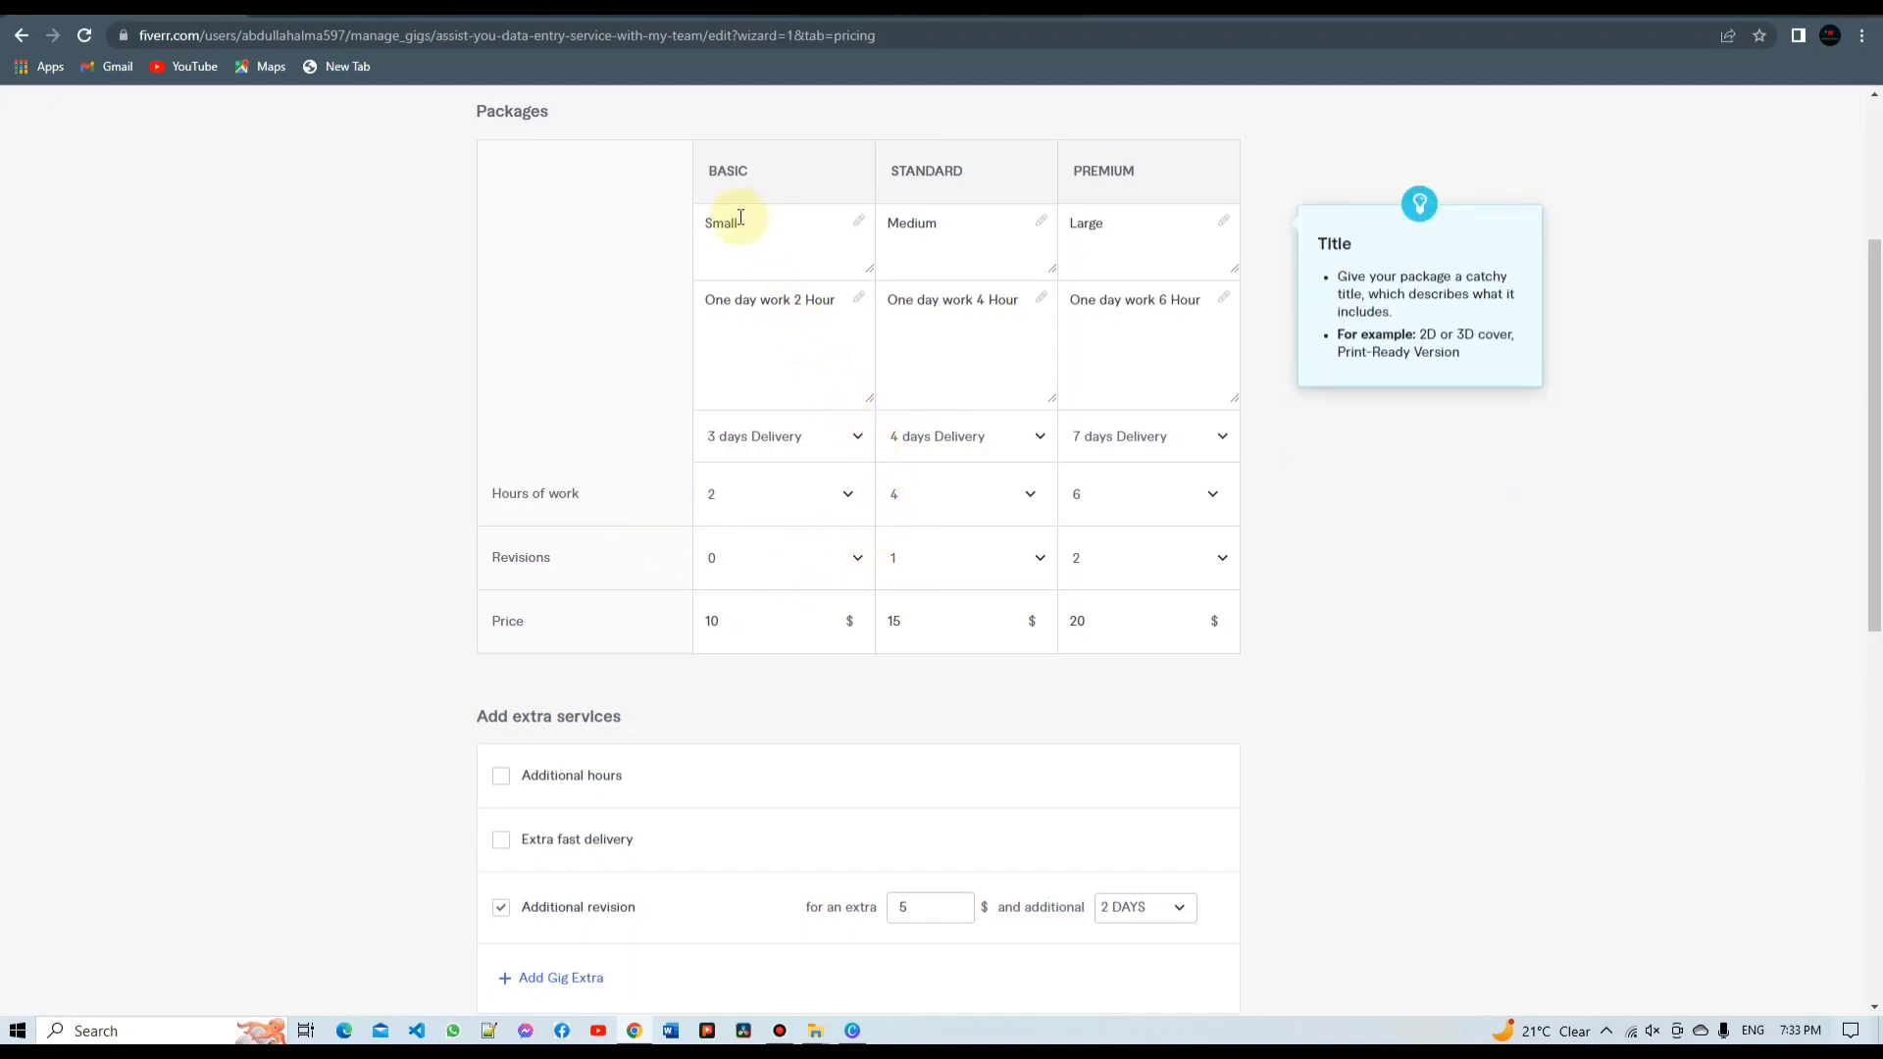
scroll(933, 400, down, 3)
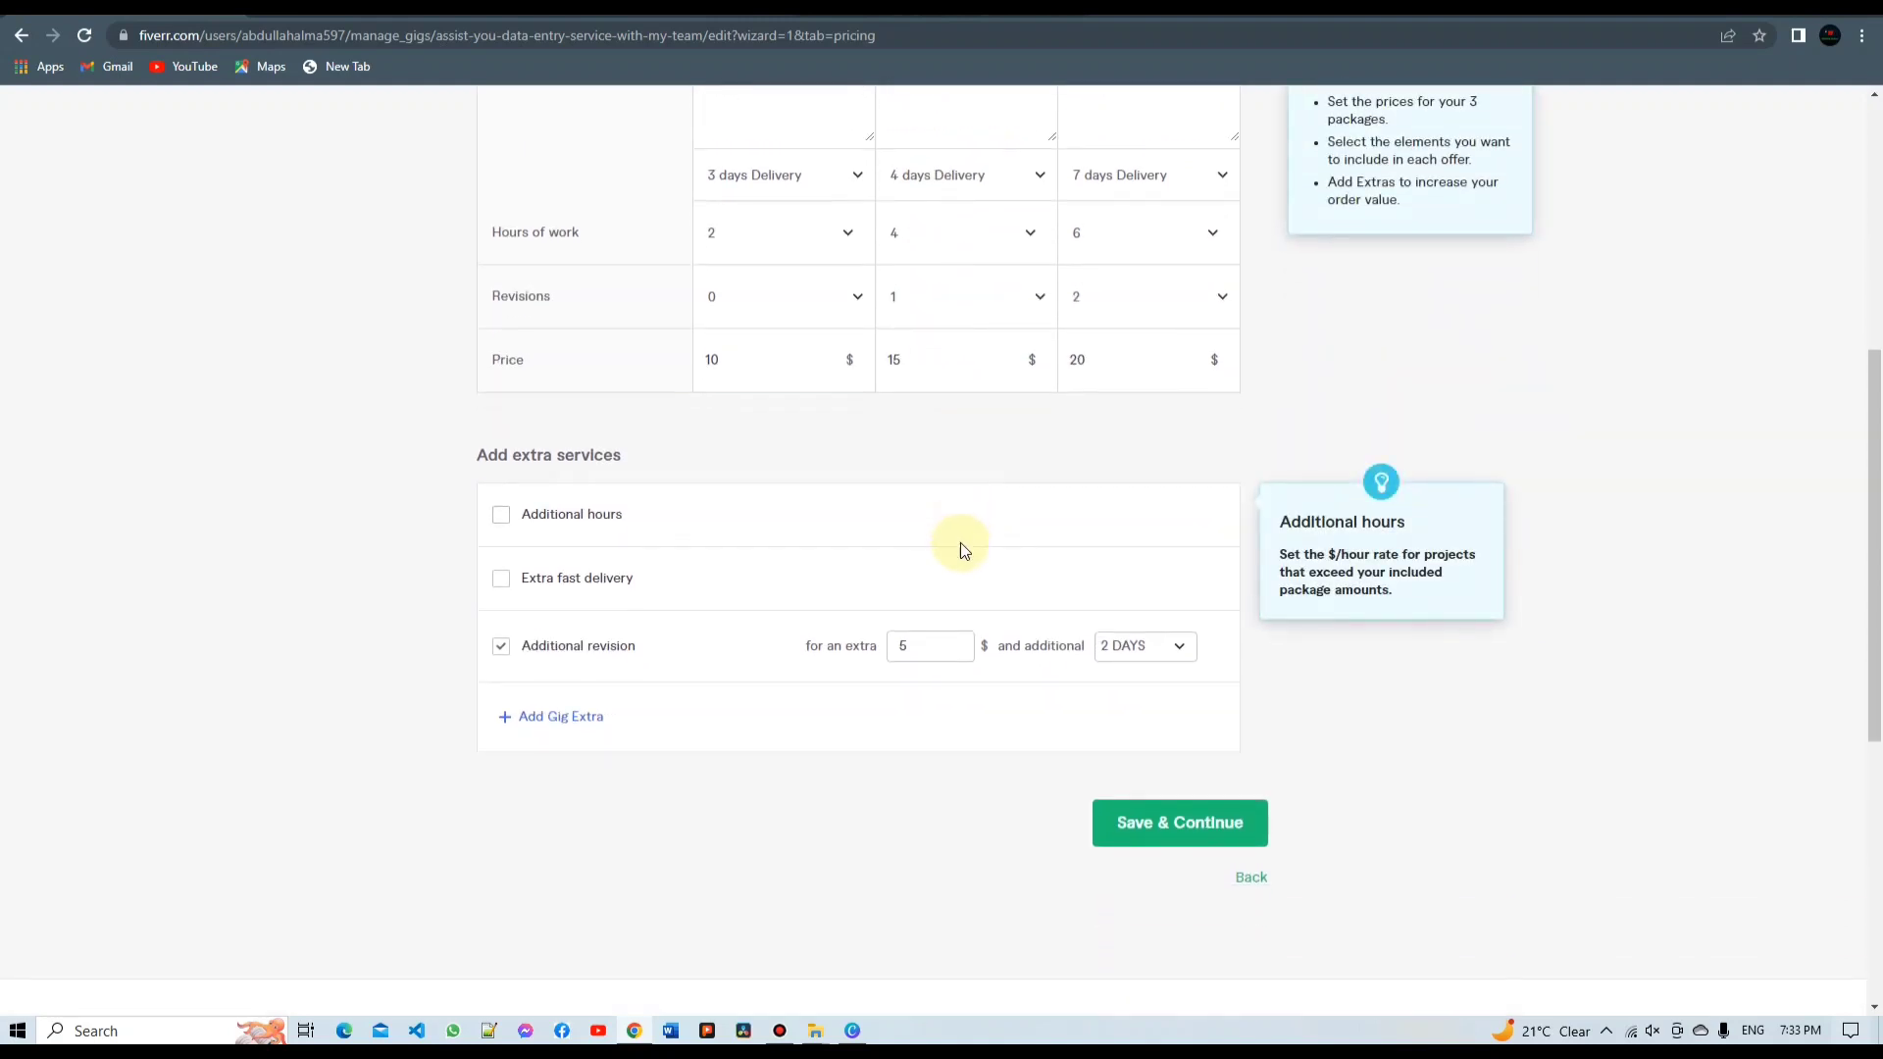
scroll(962, 546, down, 1)
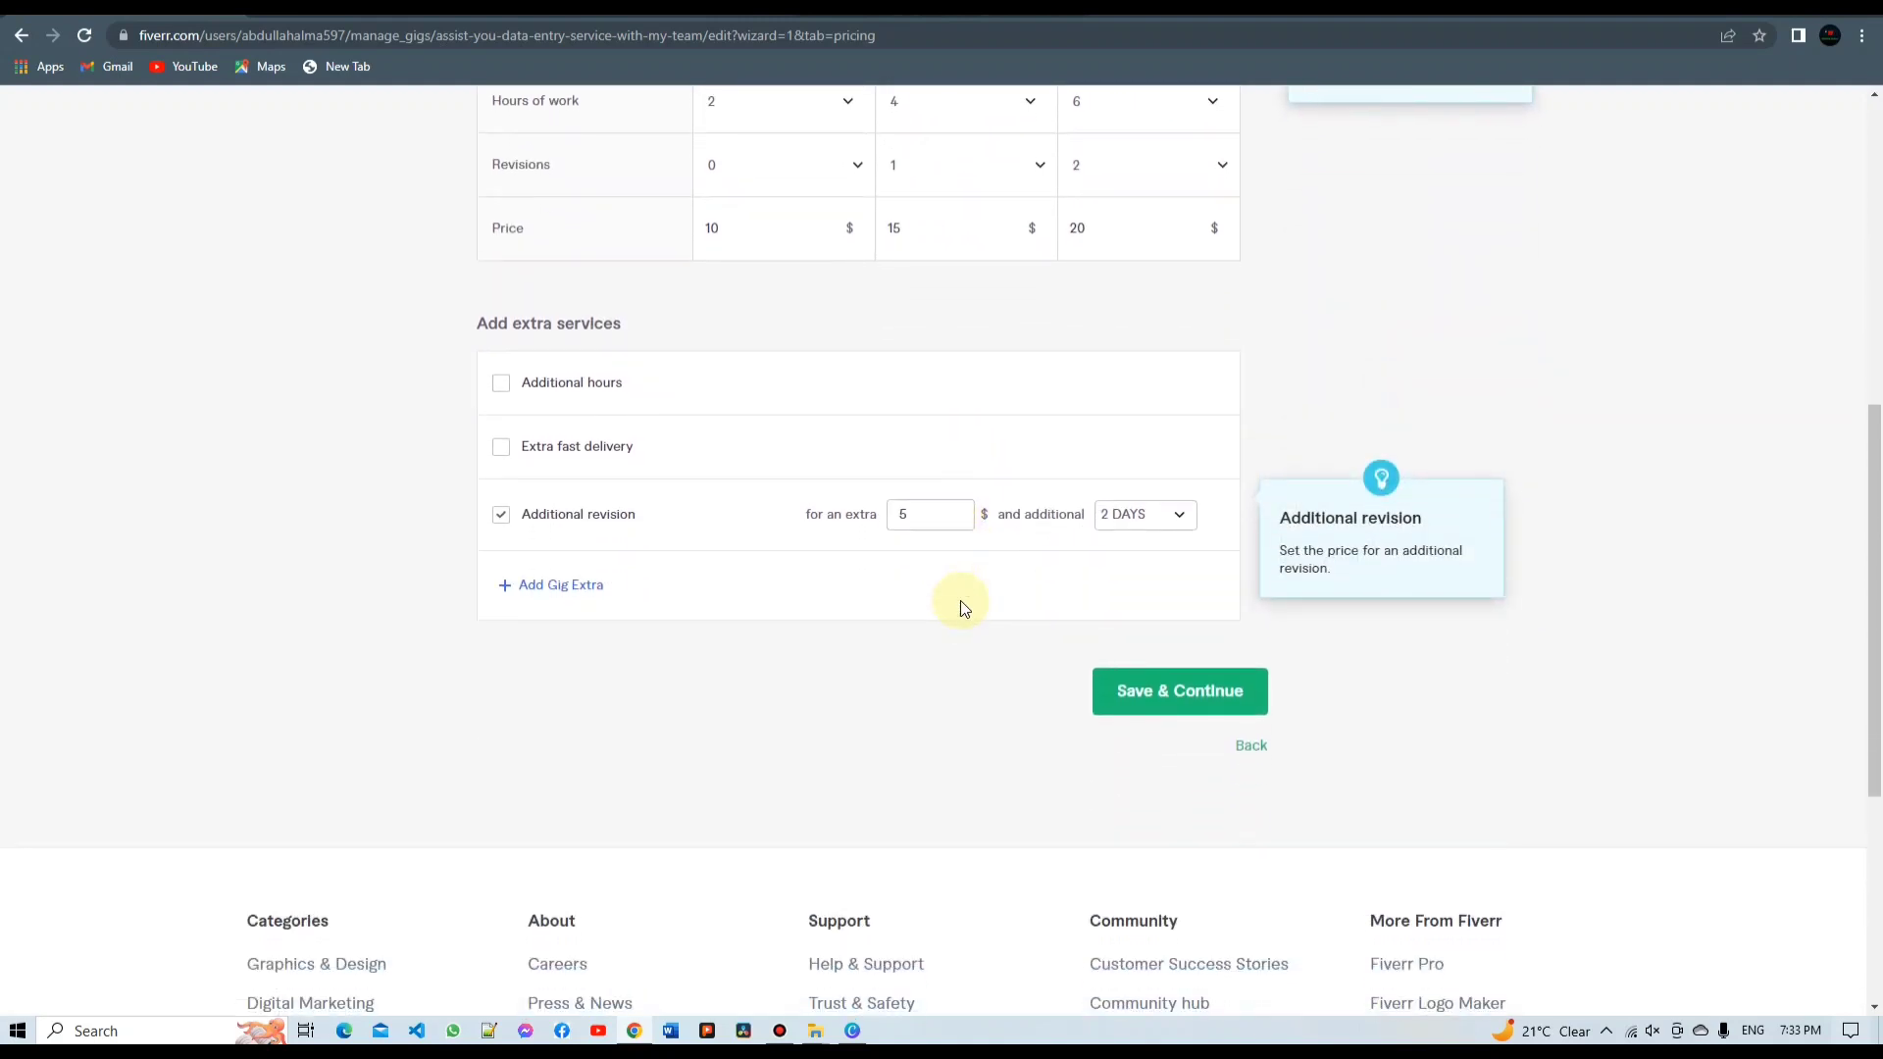
click(1136, 690)
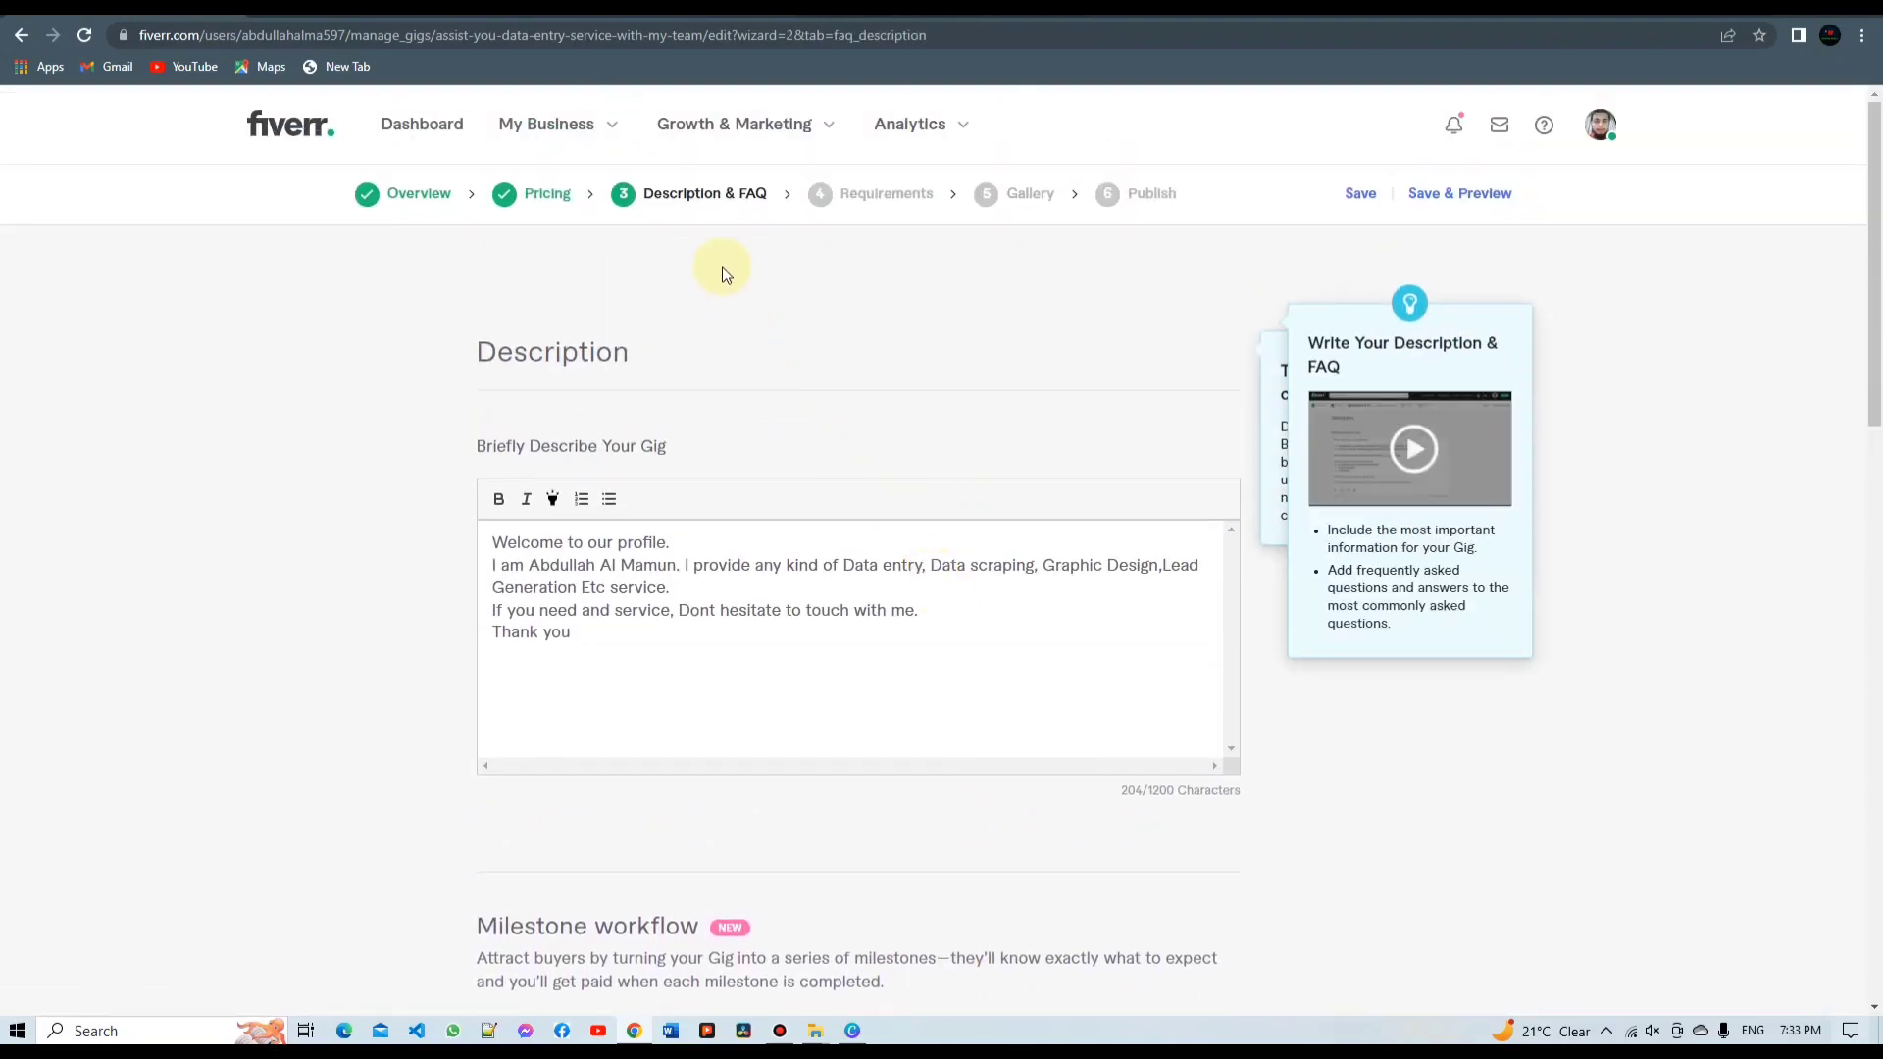
Save the Description & FAQ page and move to the Requirements step
scroll(751, 643, down, 1)
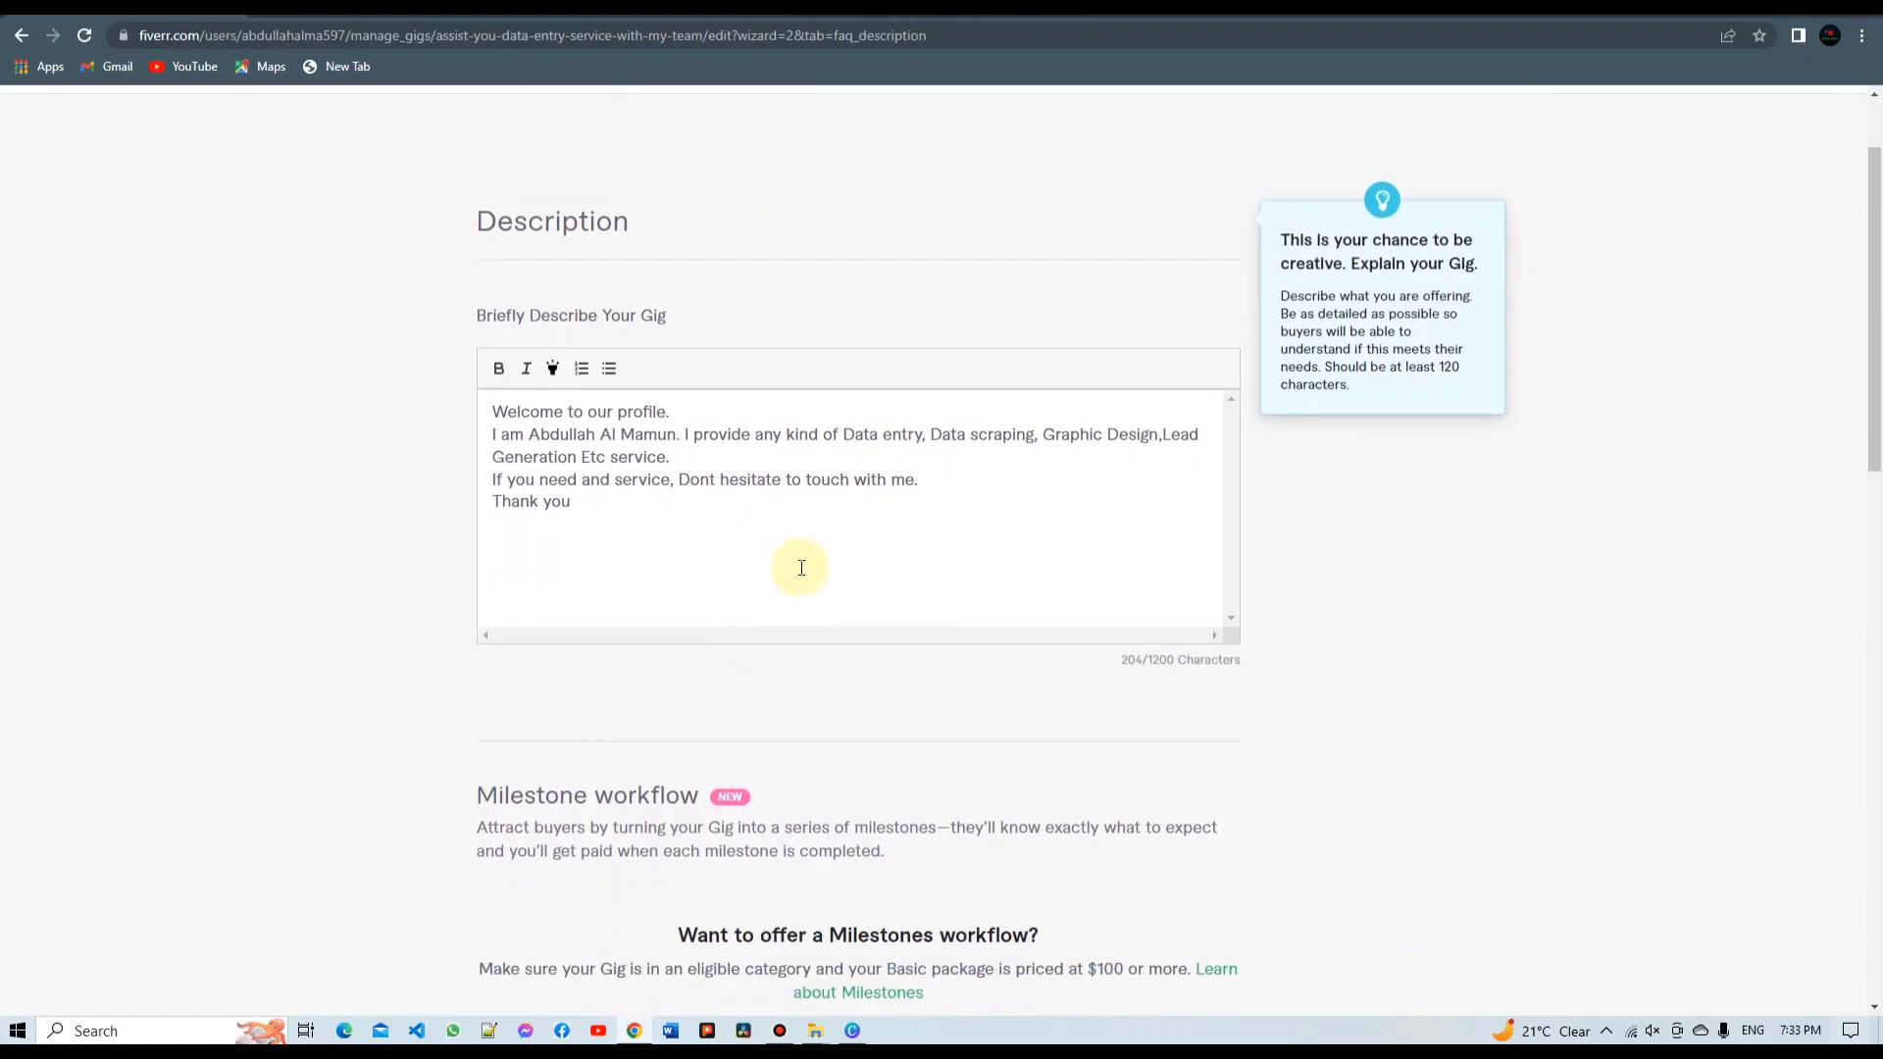
scroll(912, 491, up, 1)
scroll(910, 458, down, 10)
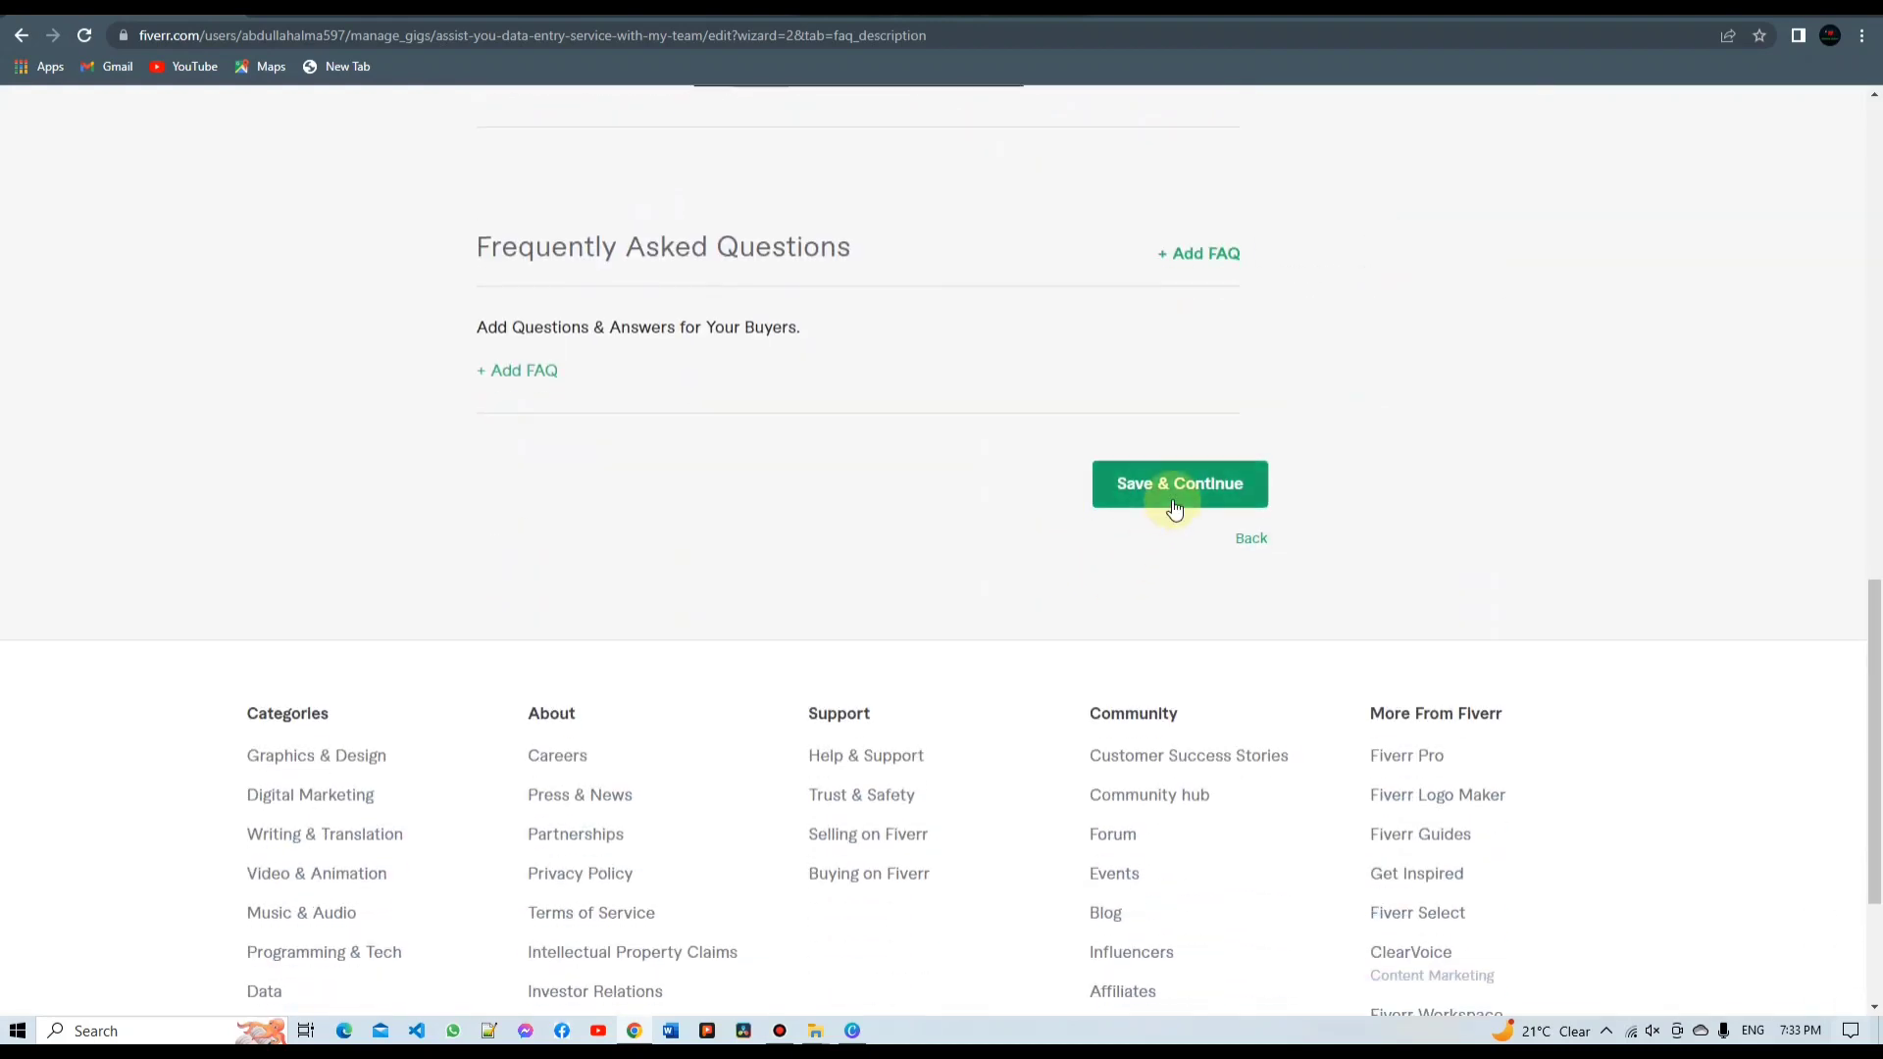
click(1175, 502)
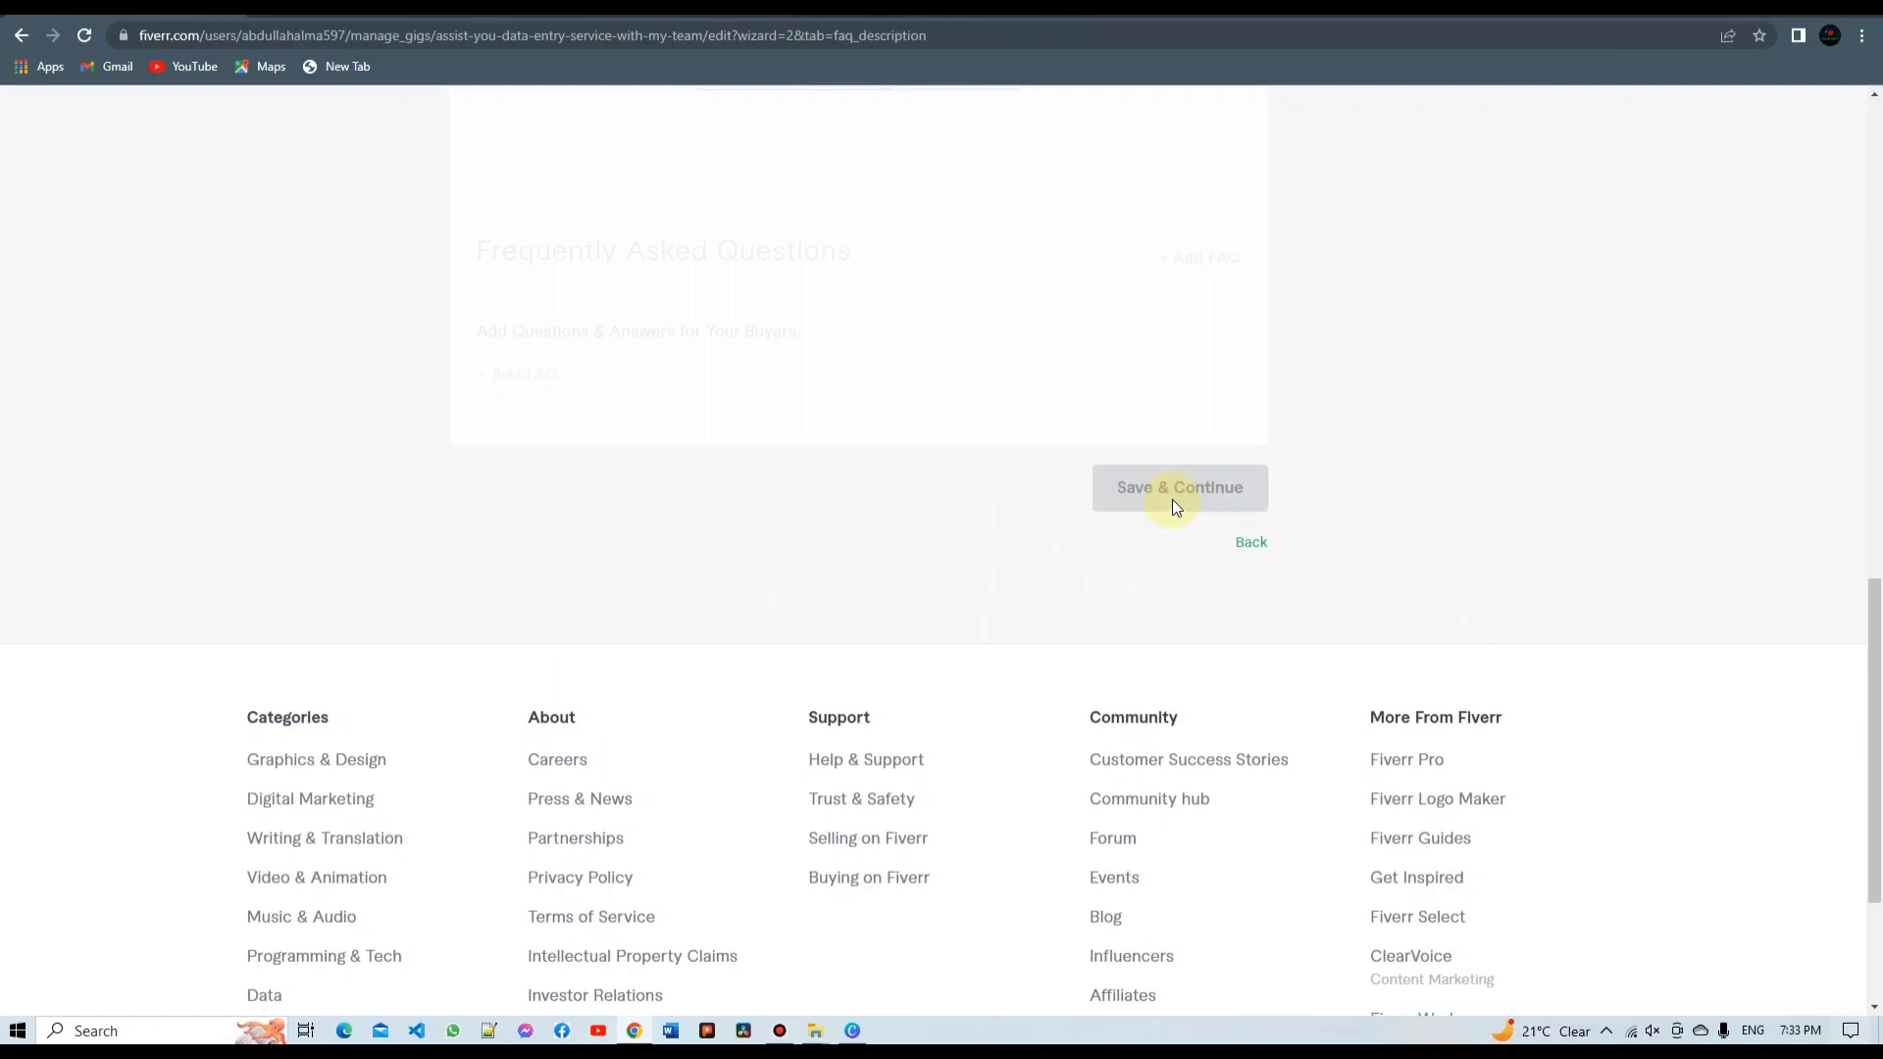
scroll(1017, 435, up, 1)
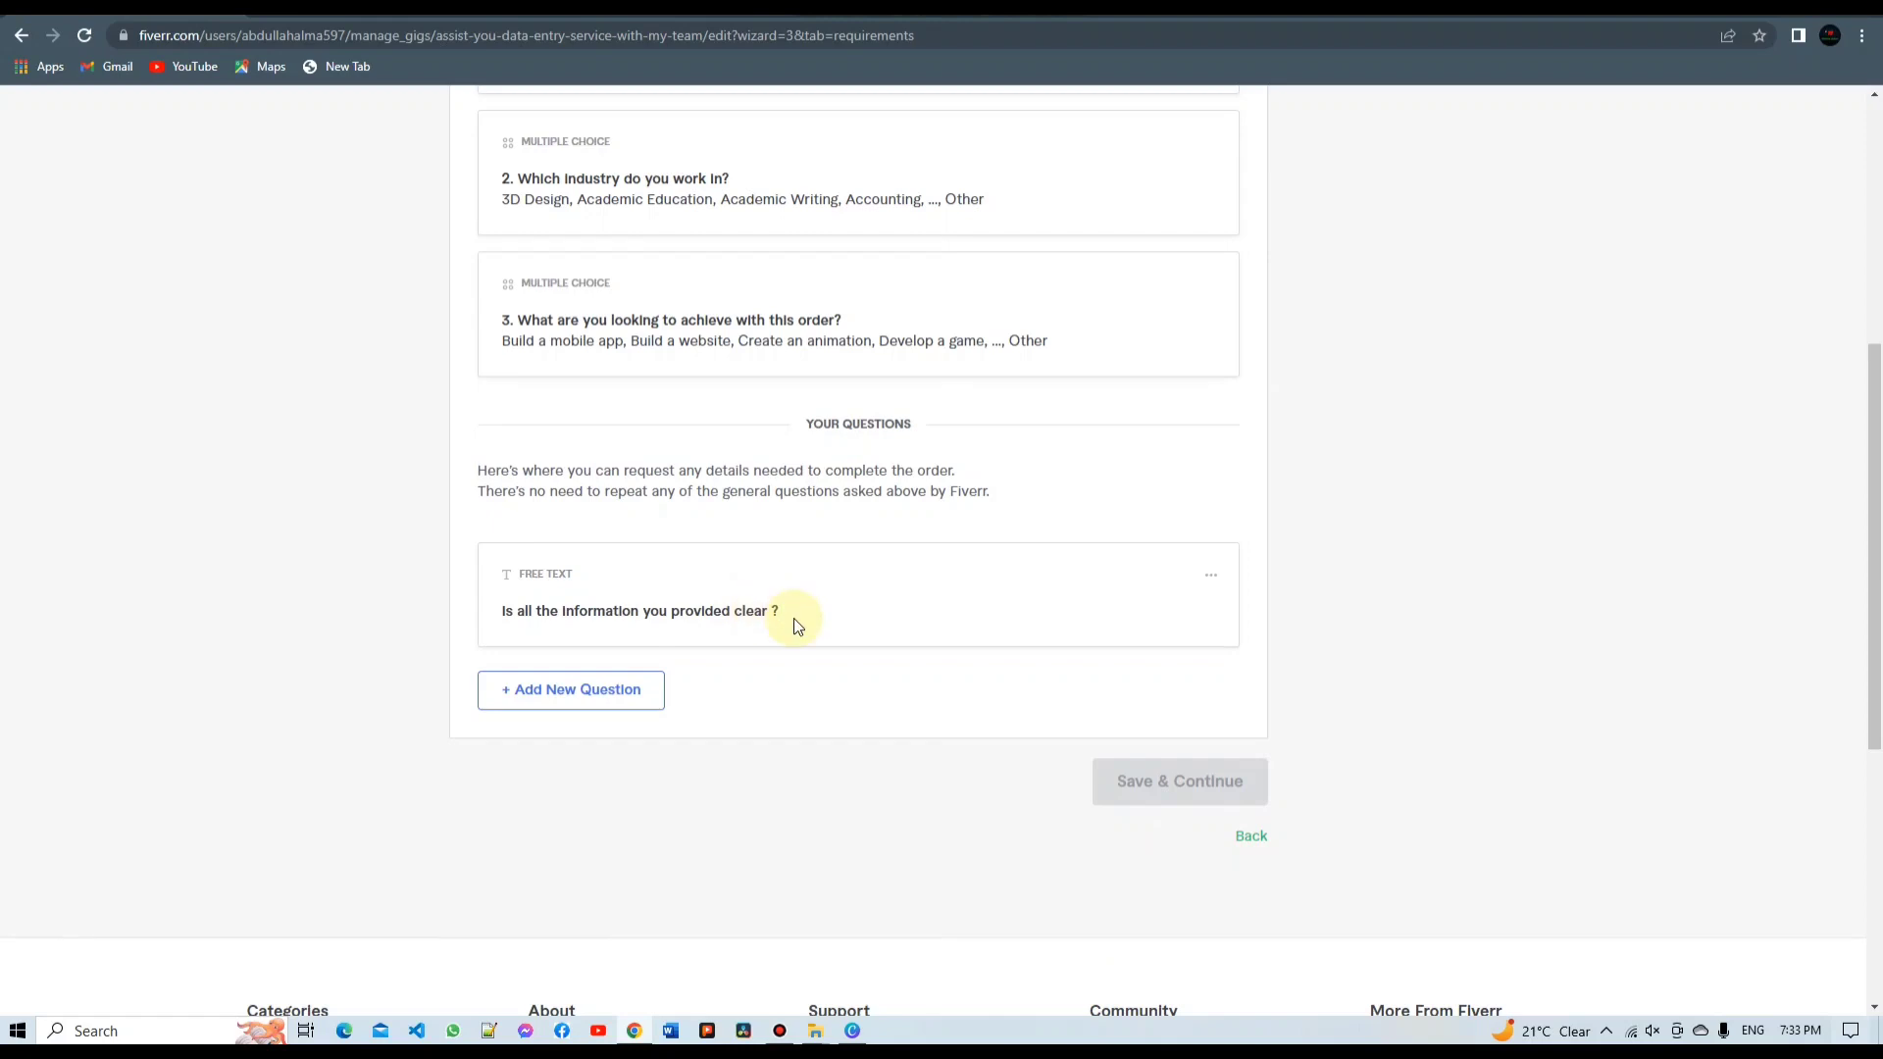
Review the four buyer questions and save the Requirements page
scroll(775, 589, up, 5)
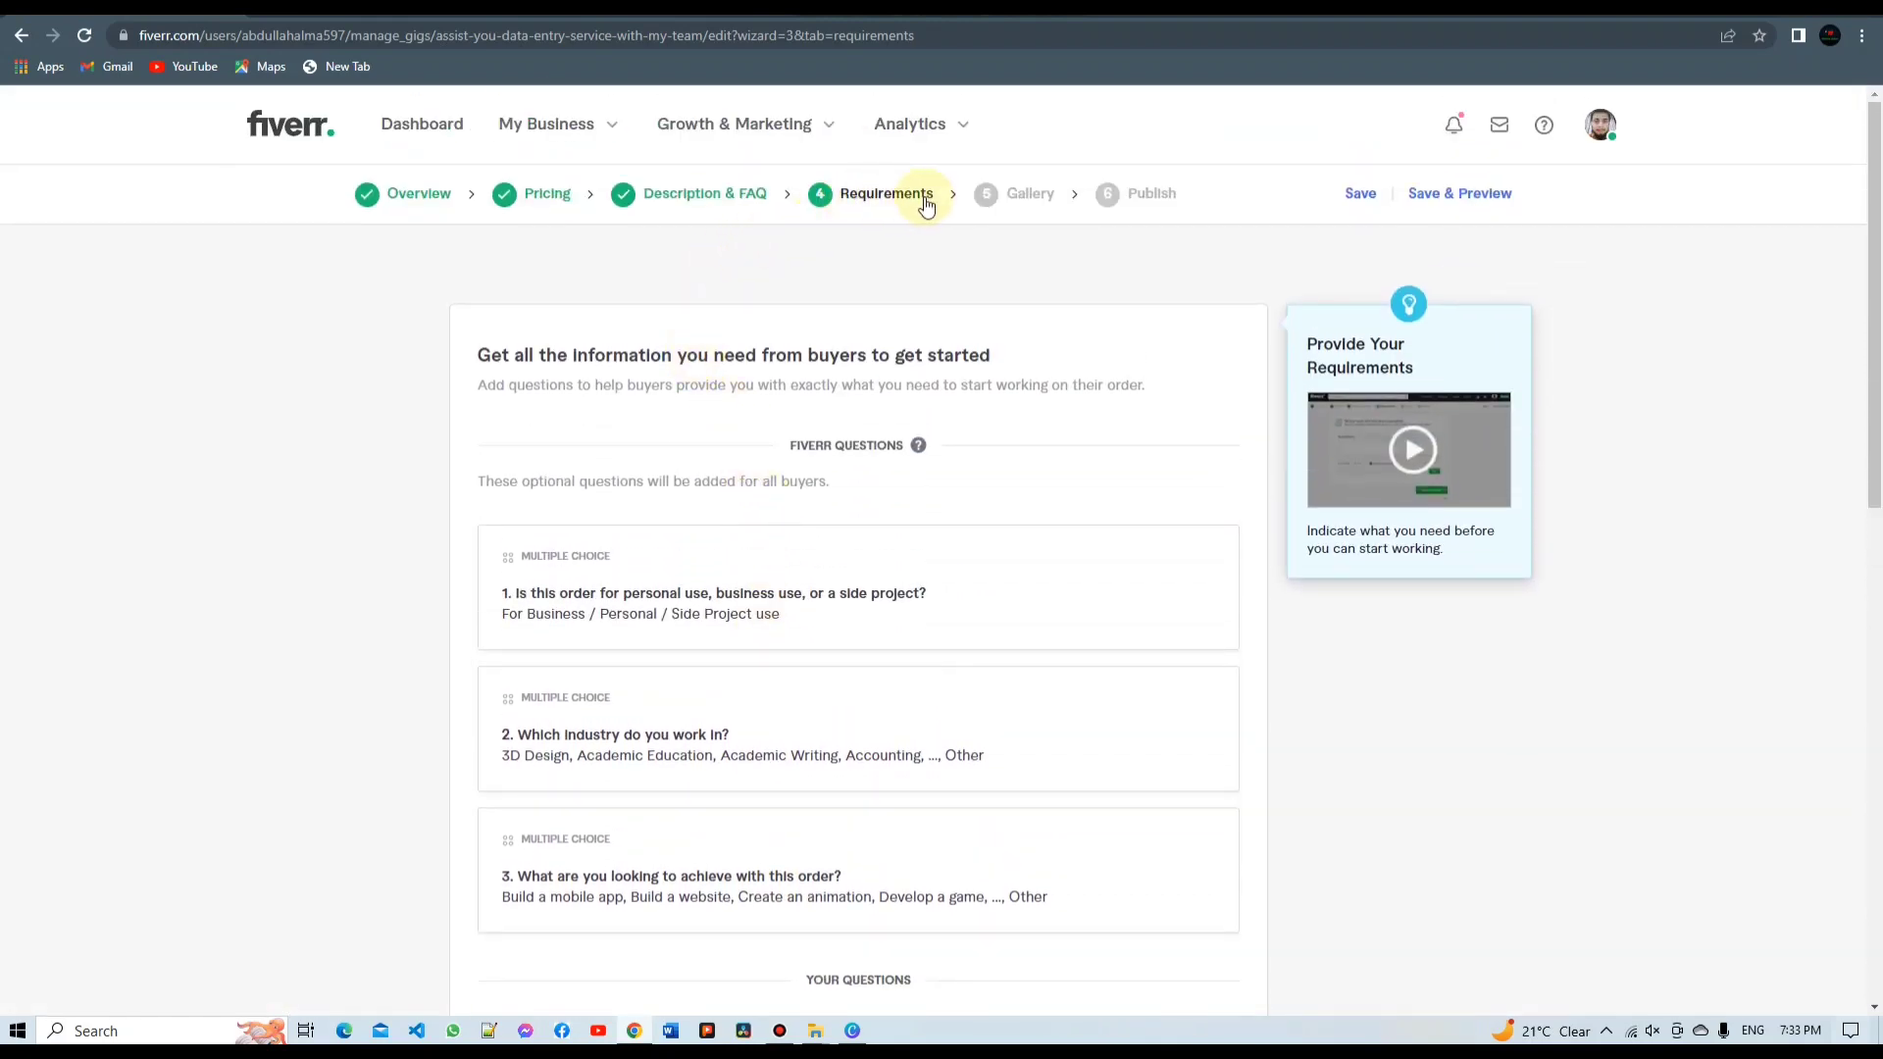
scroll(873, 467, down, 4)
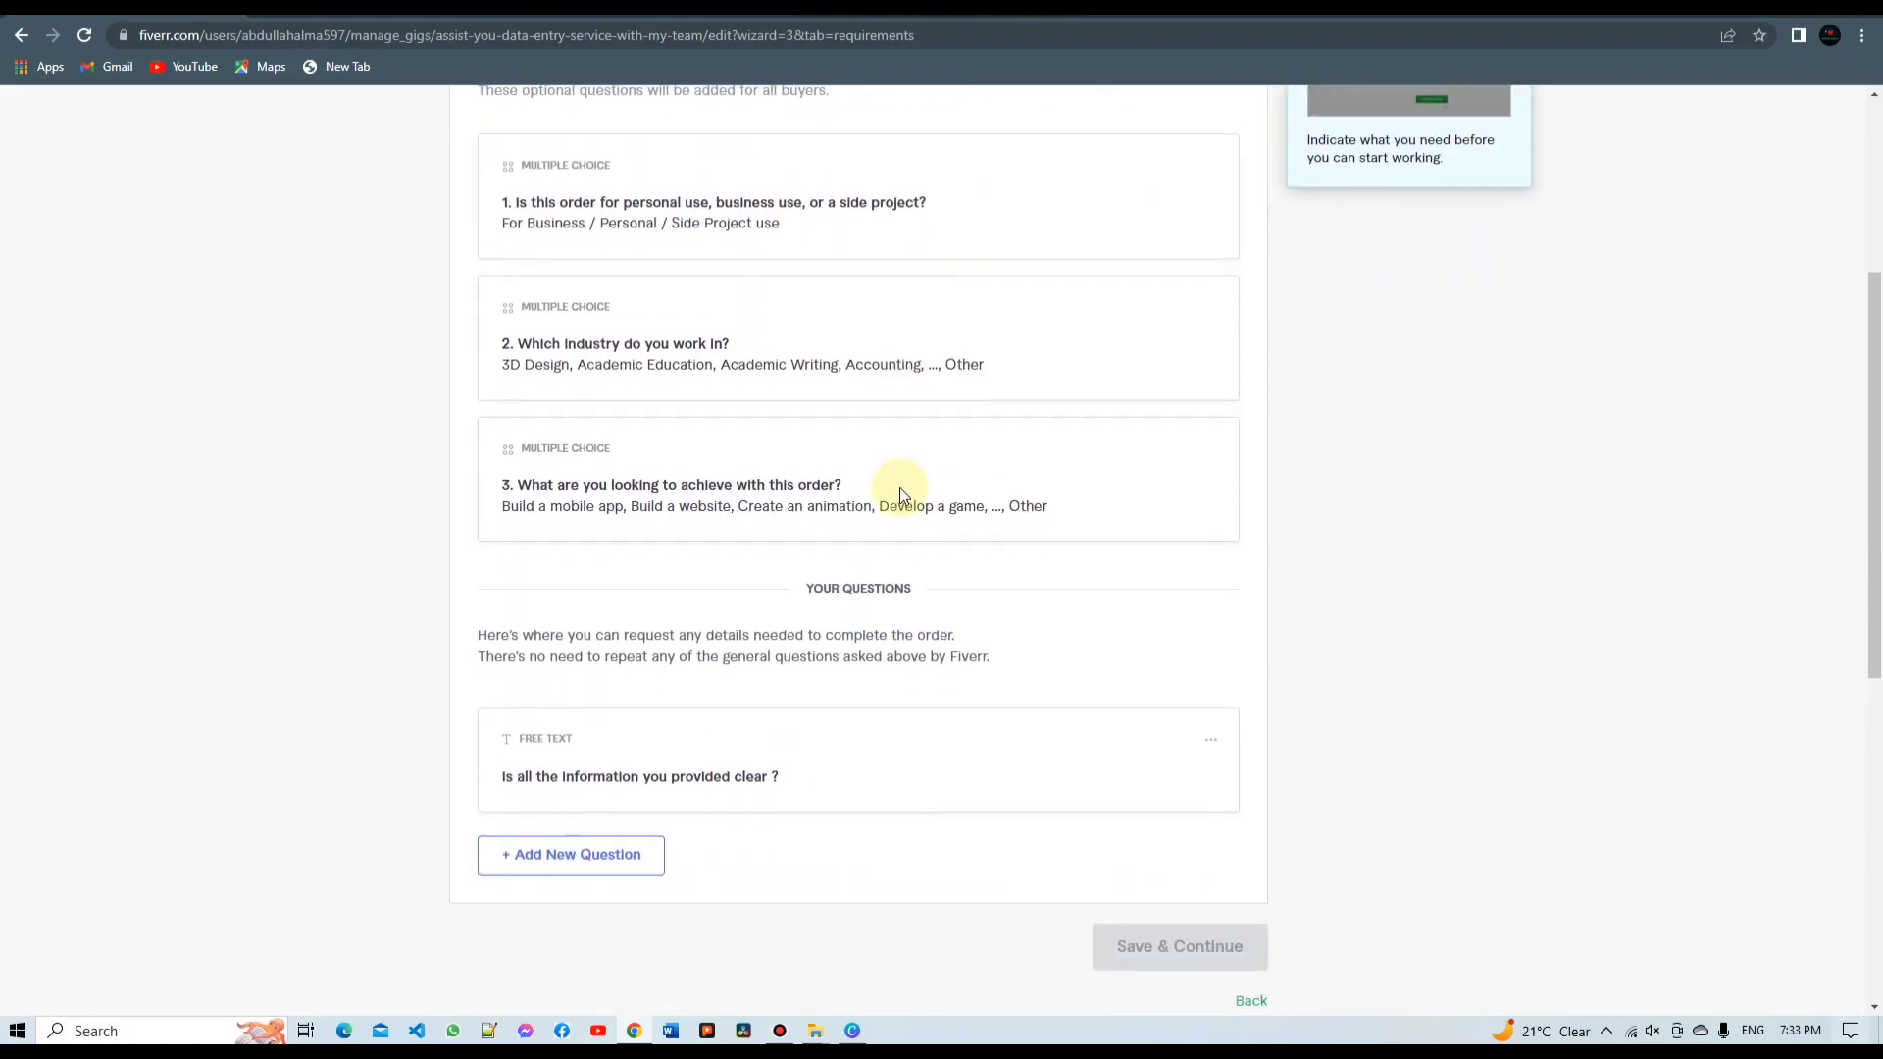
scroll(900, 493, down, 3)
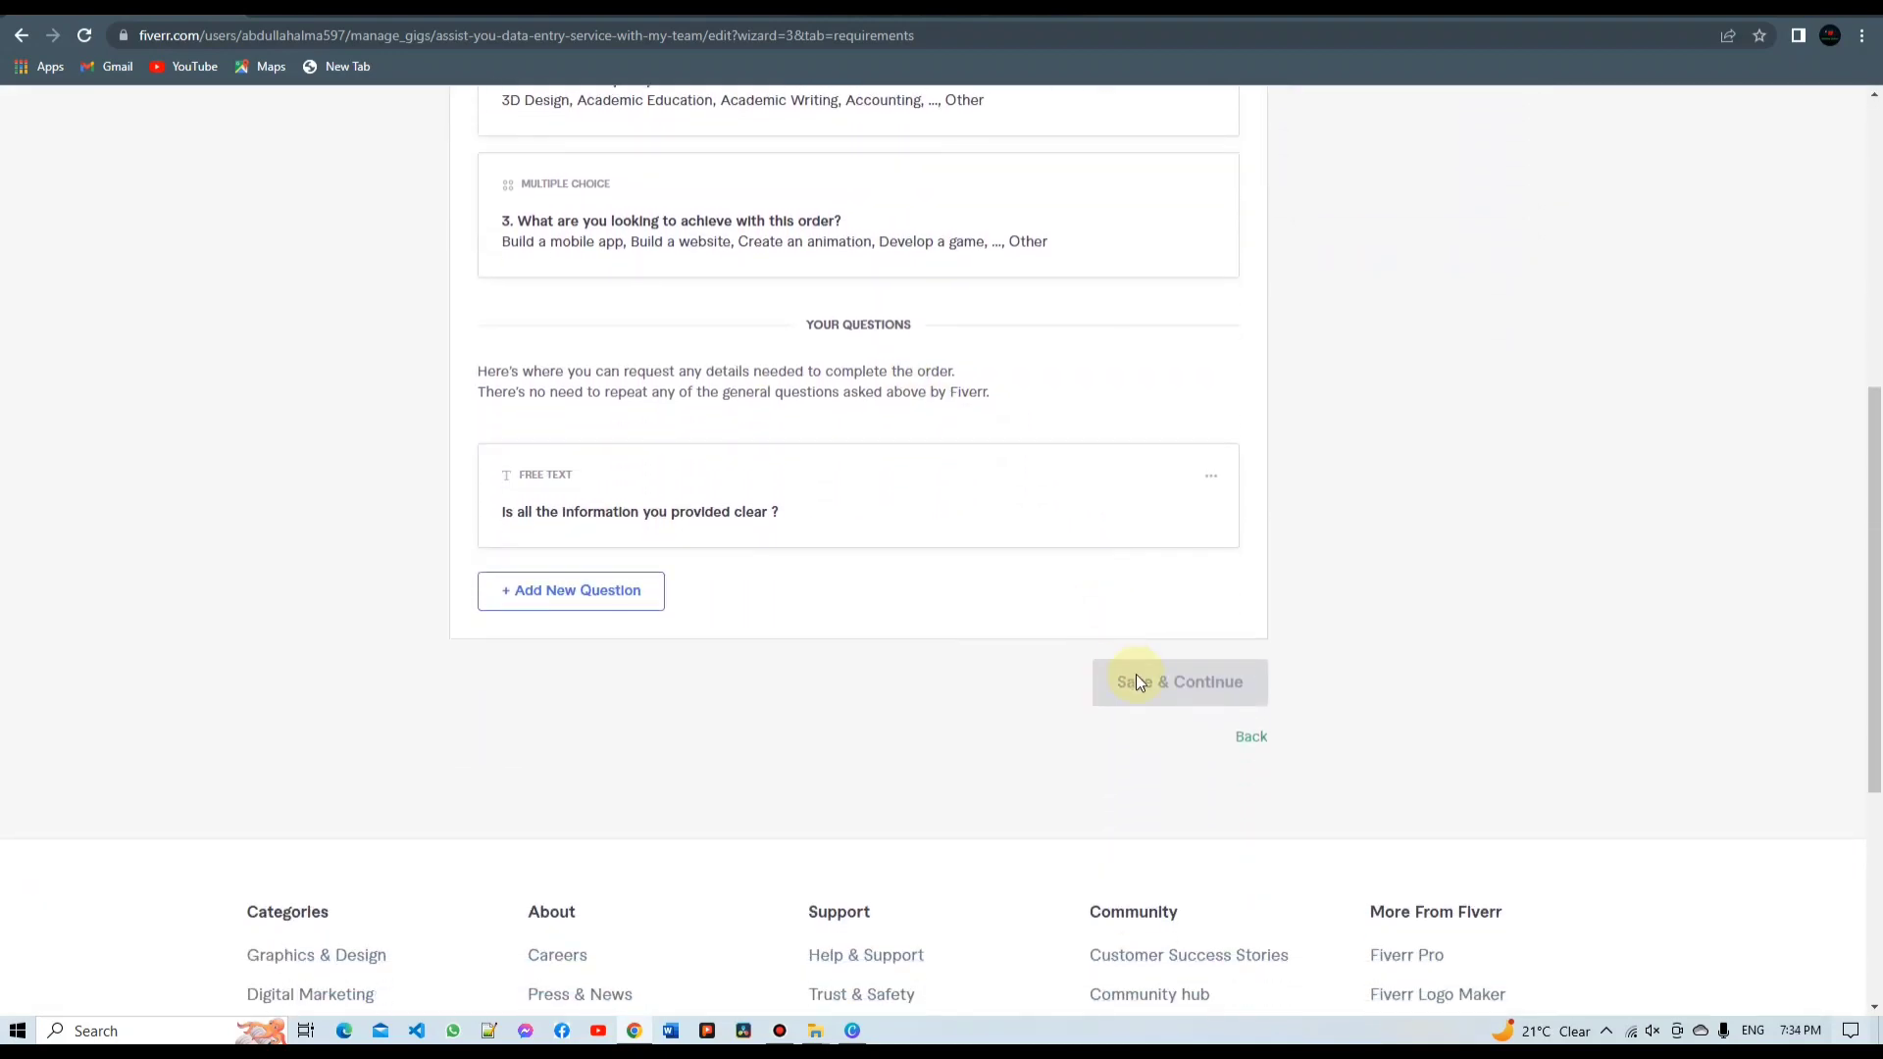
scroll(1060, 632, up, 2)
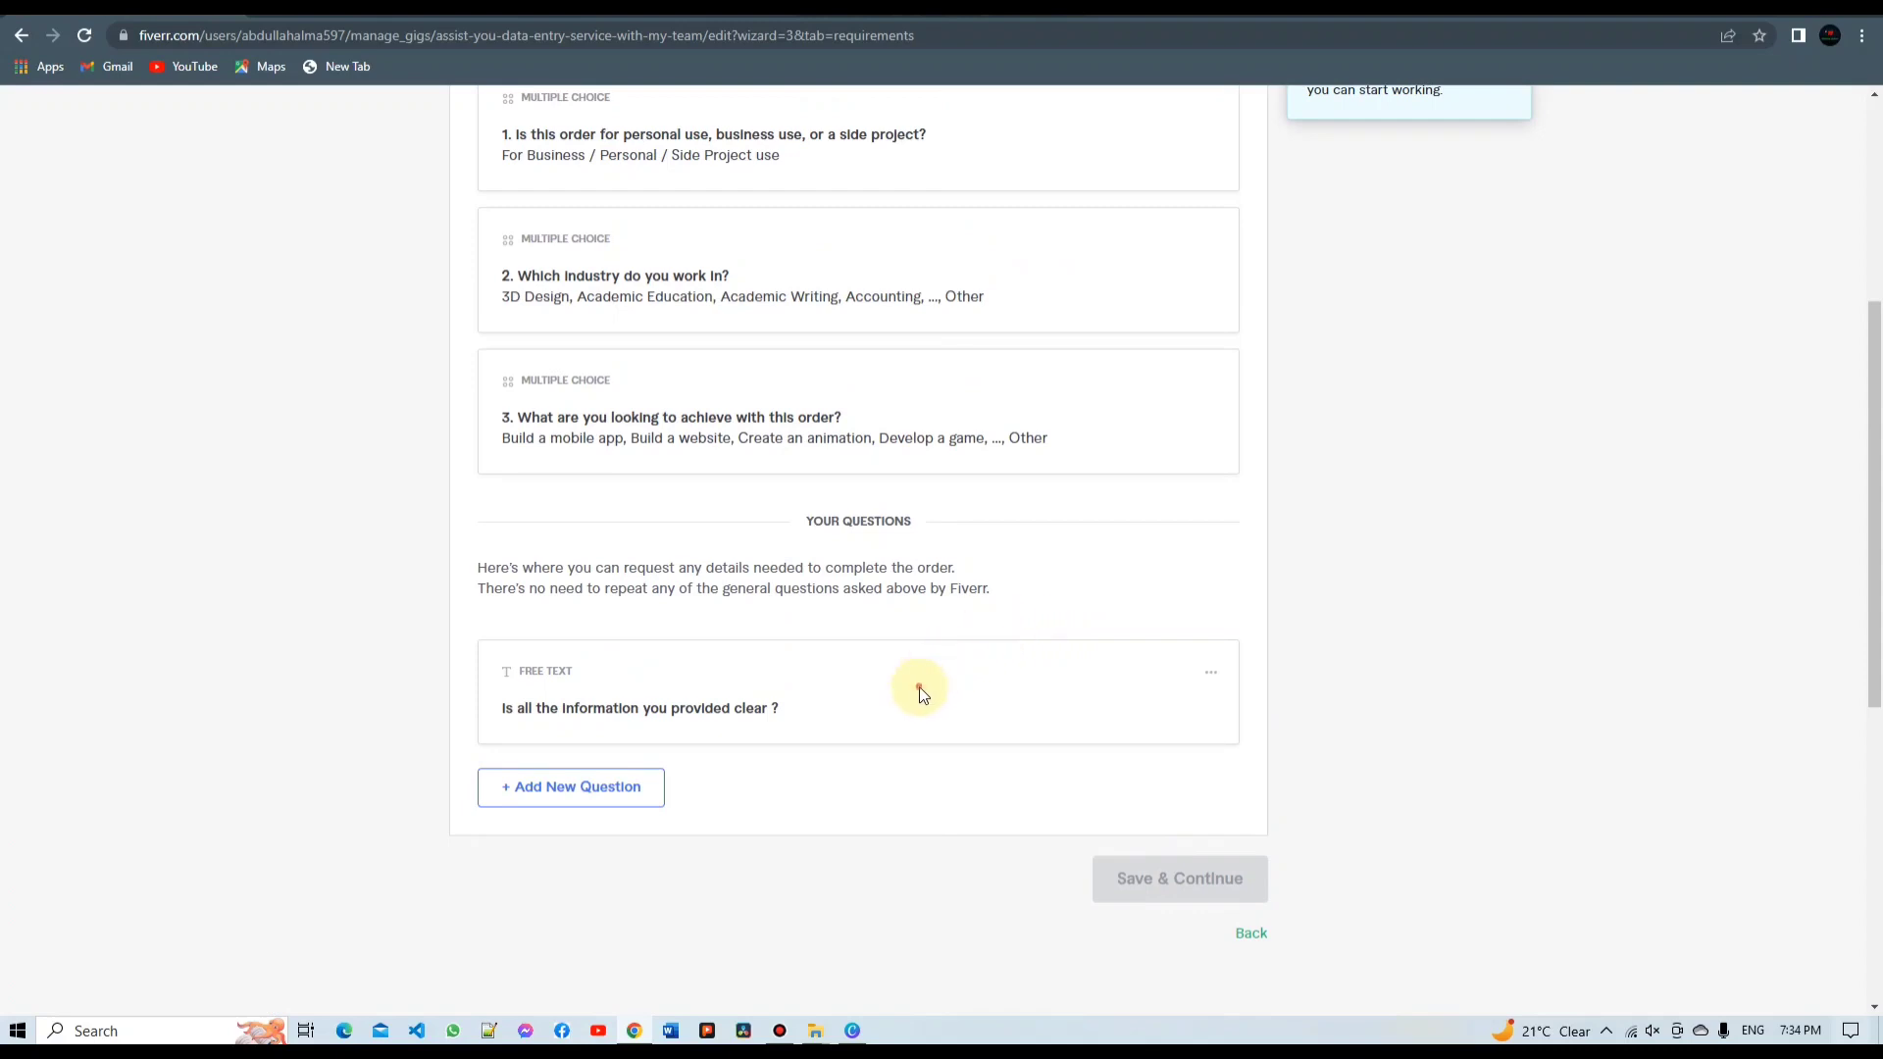
click(1128, 868)
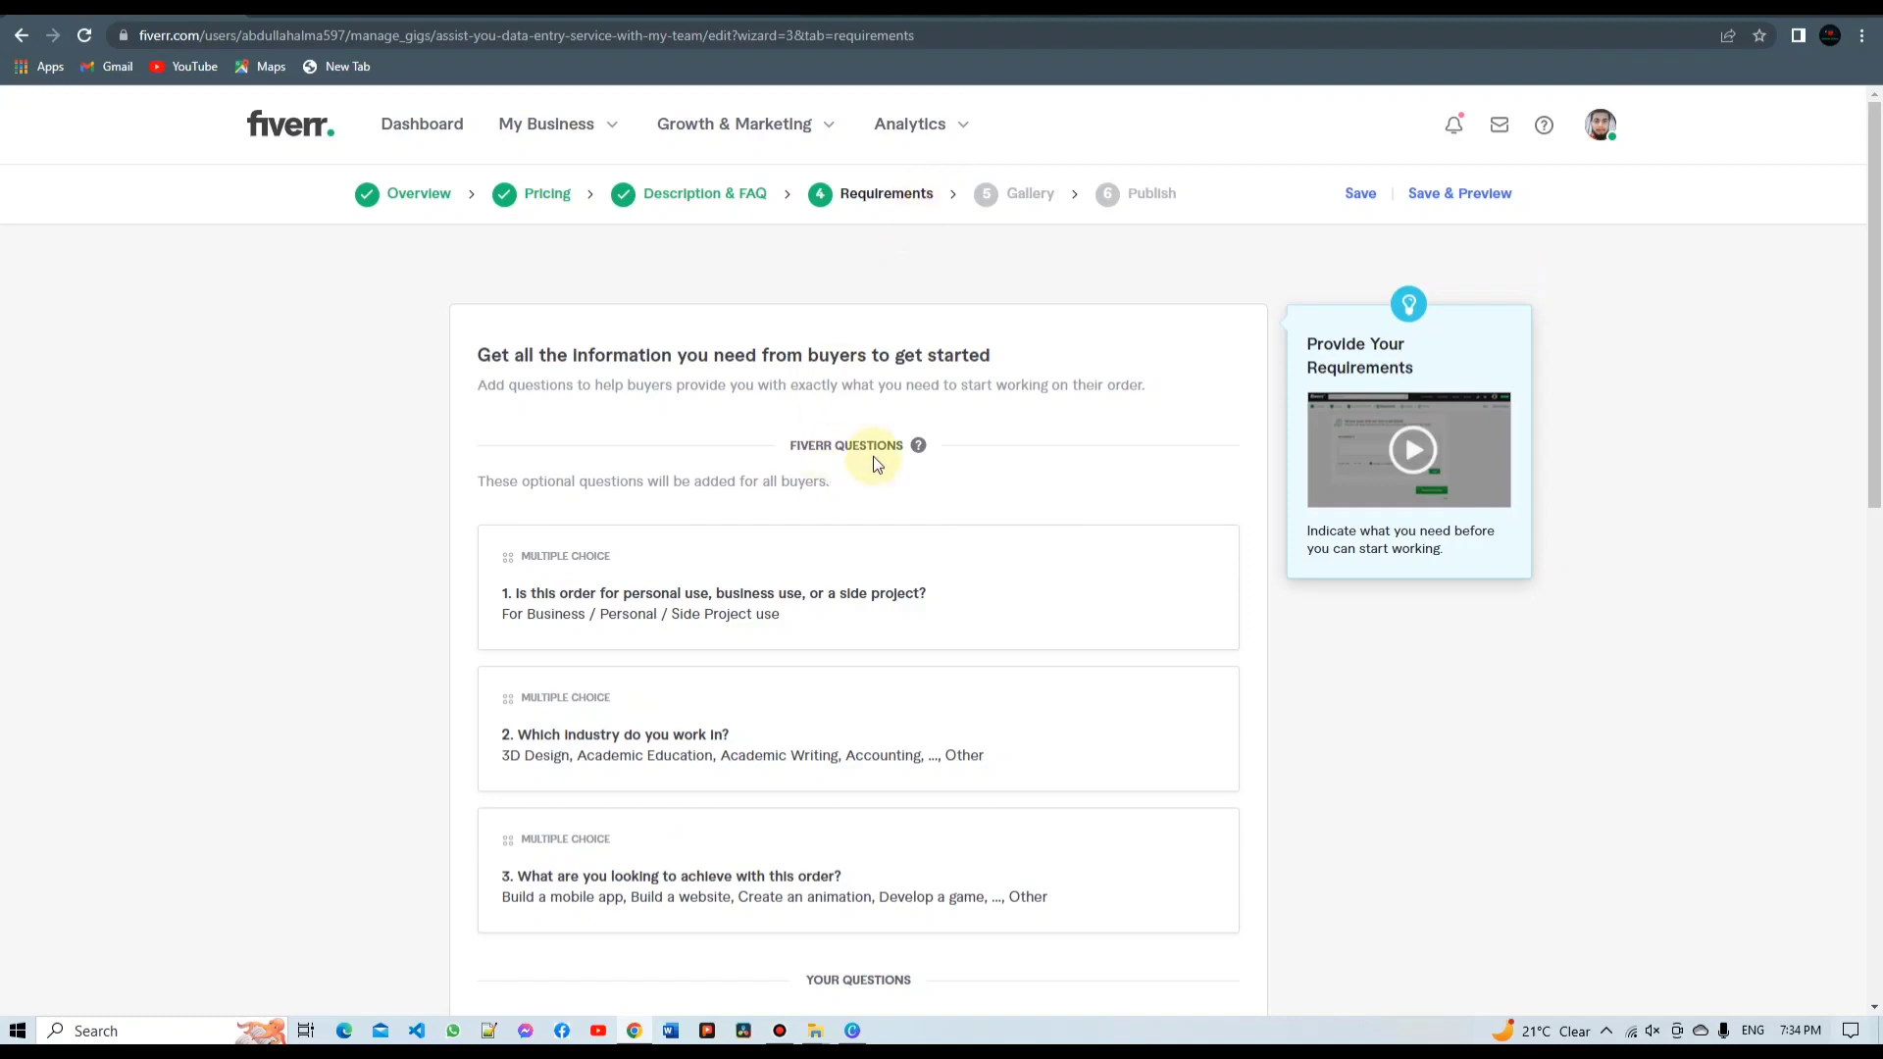
Jump to the Gallery step from the wizard progress bar
click(1017, 195)
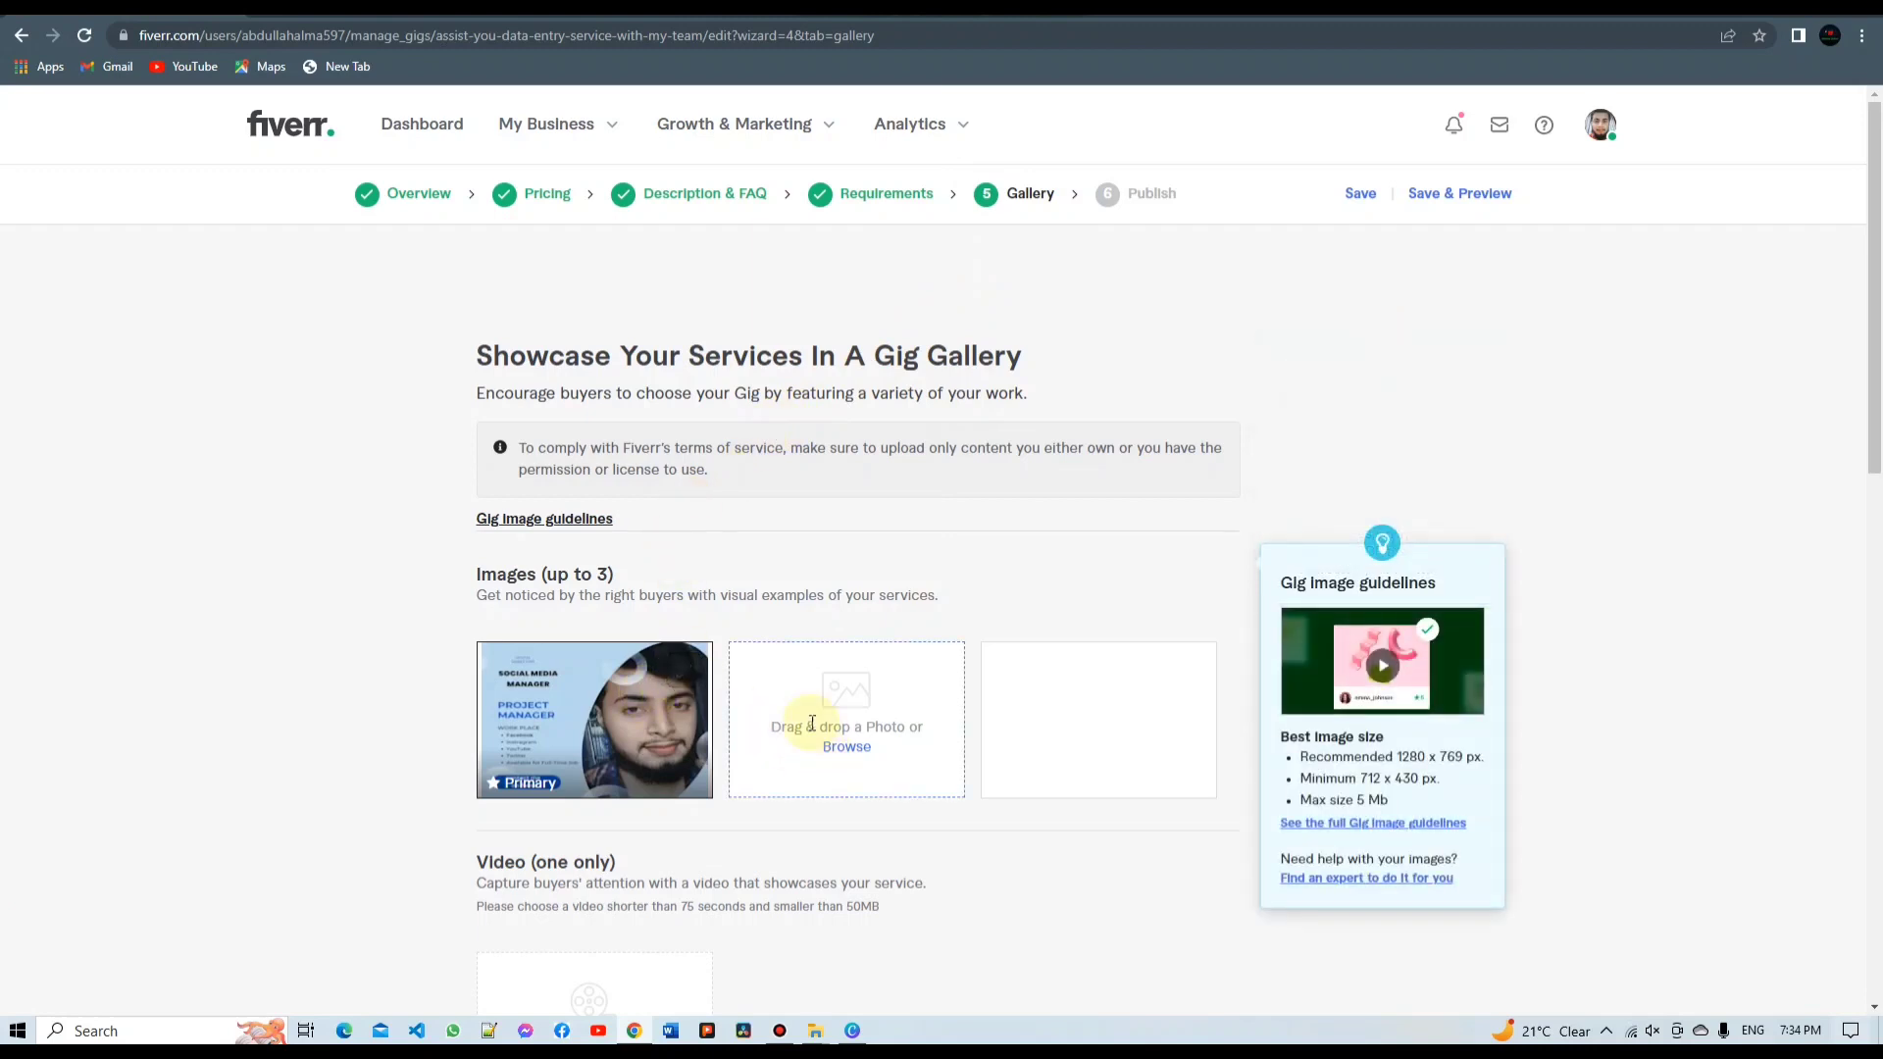
mouse_move(700, 680)
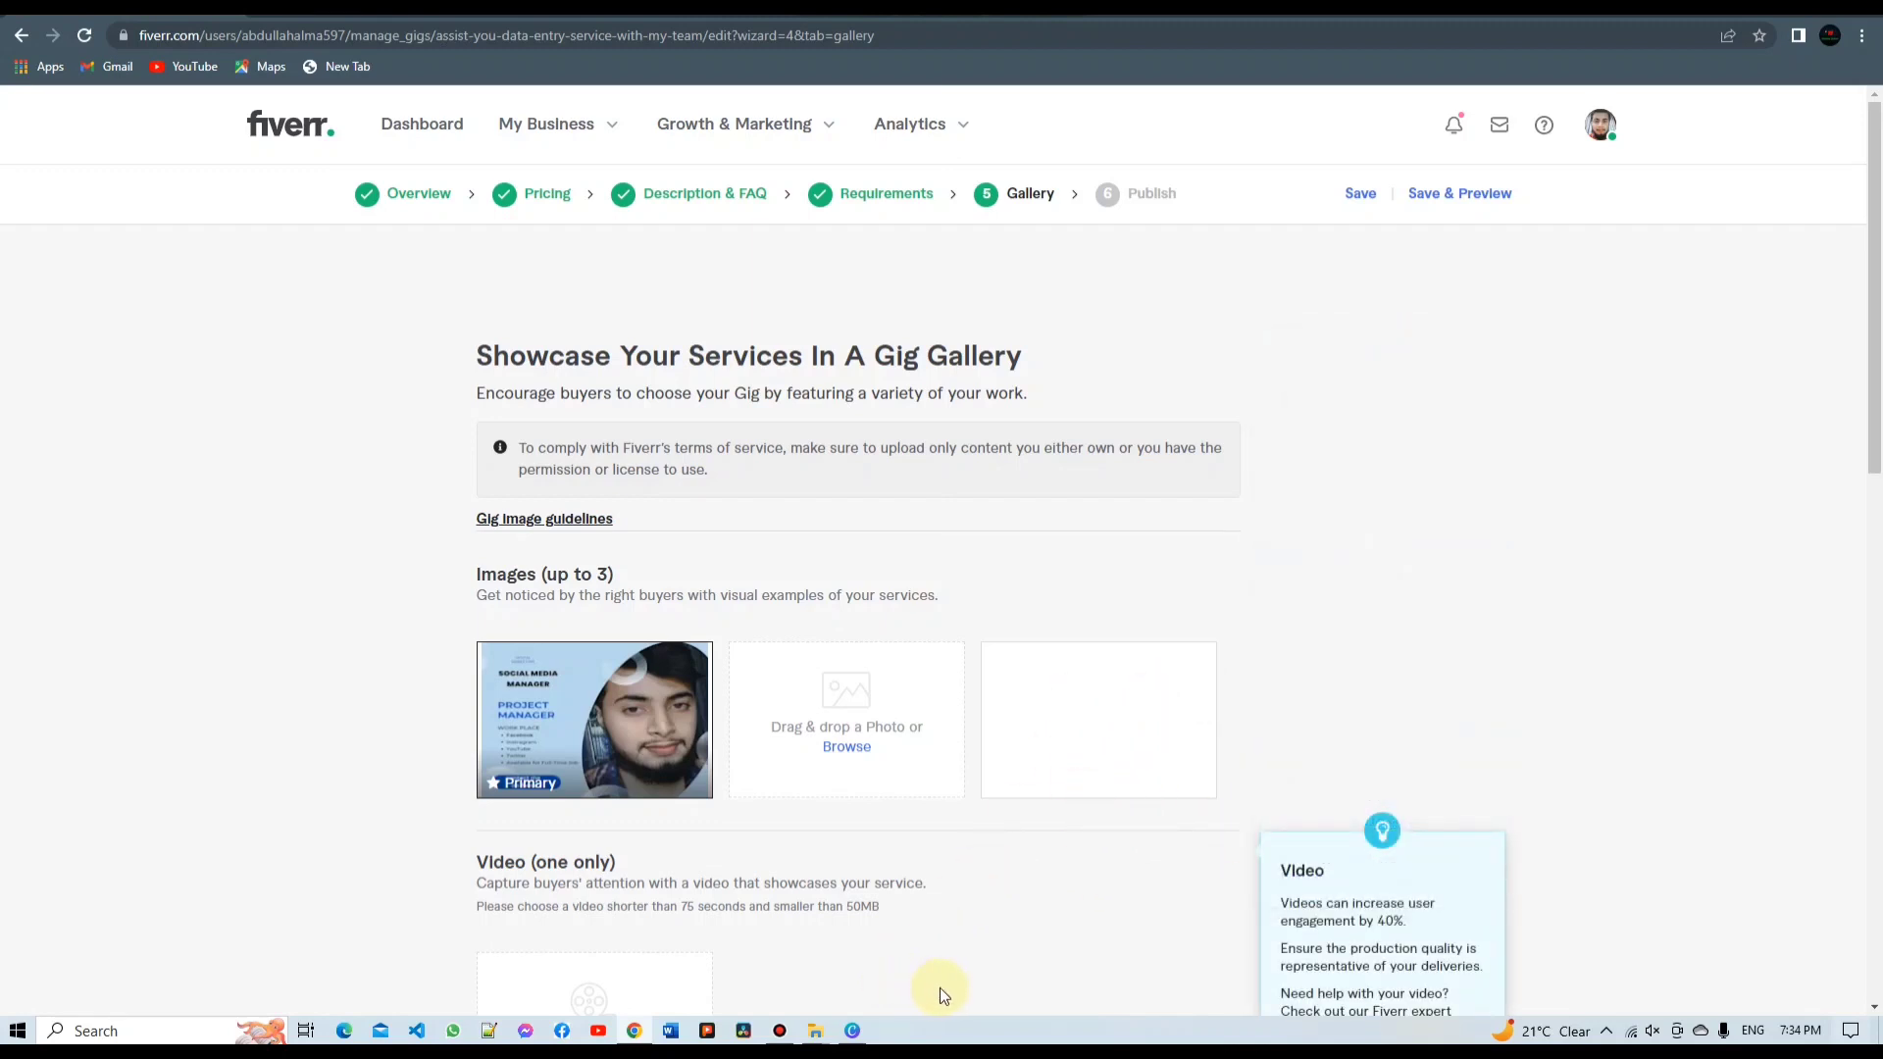
Bring up the Canva business card design, checking the 1280 x 769 custom size option
mouse_move(862, 1039)
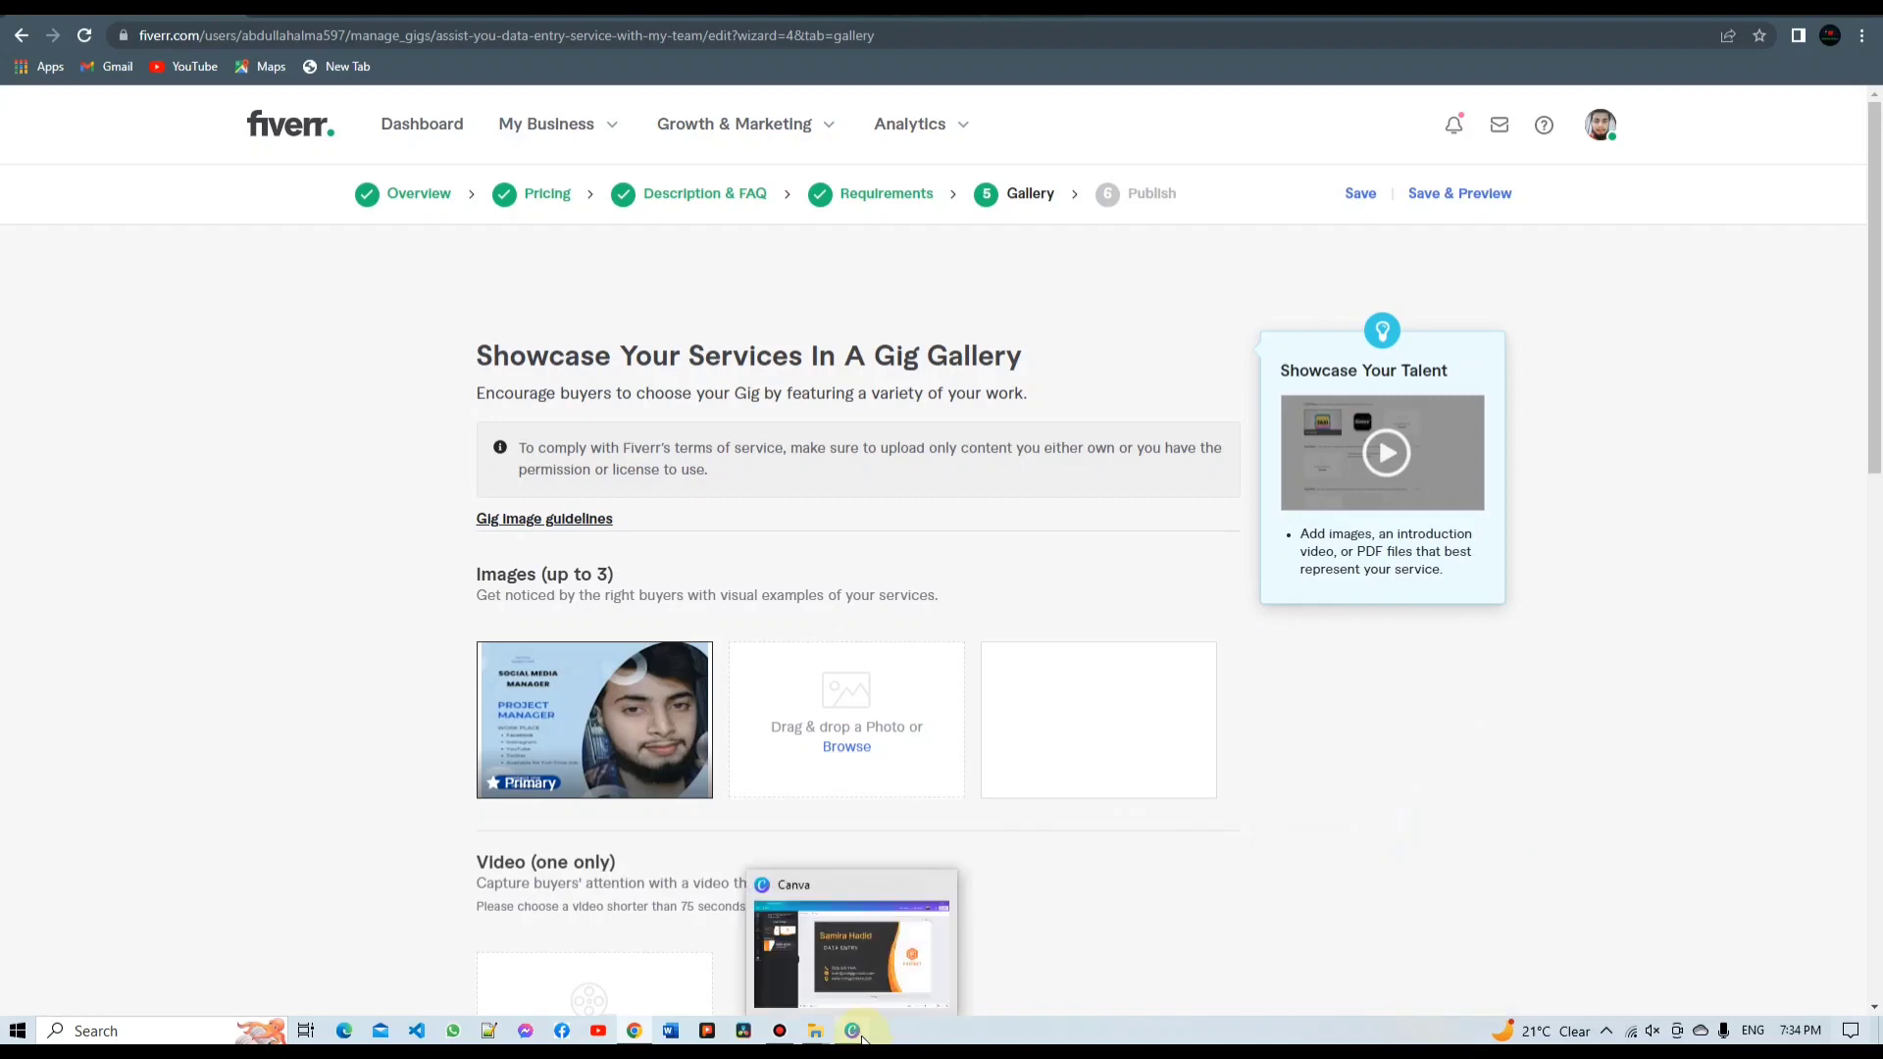
click(867, 1001)
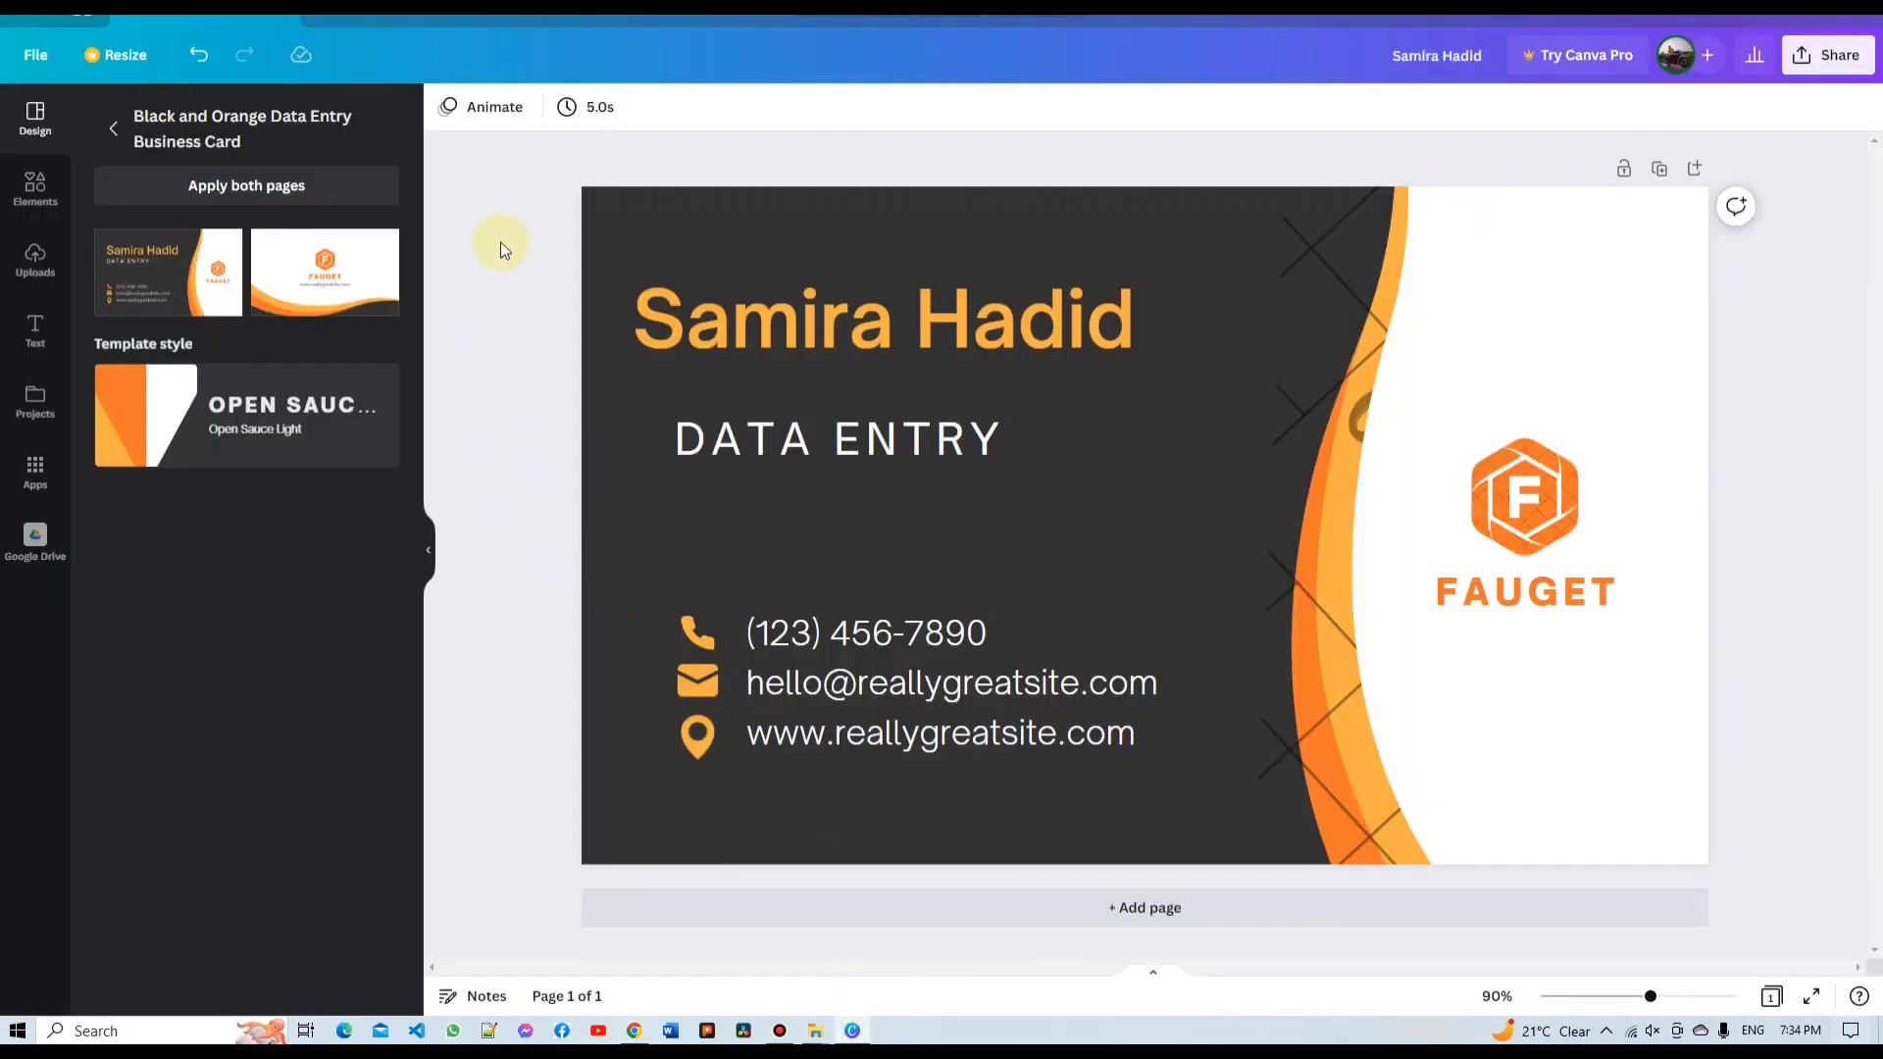
click(323, 8)
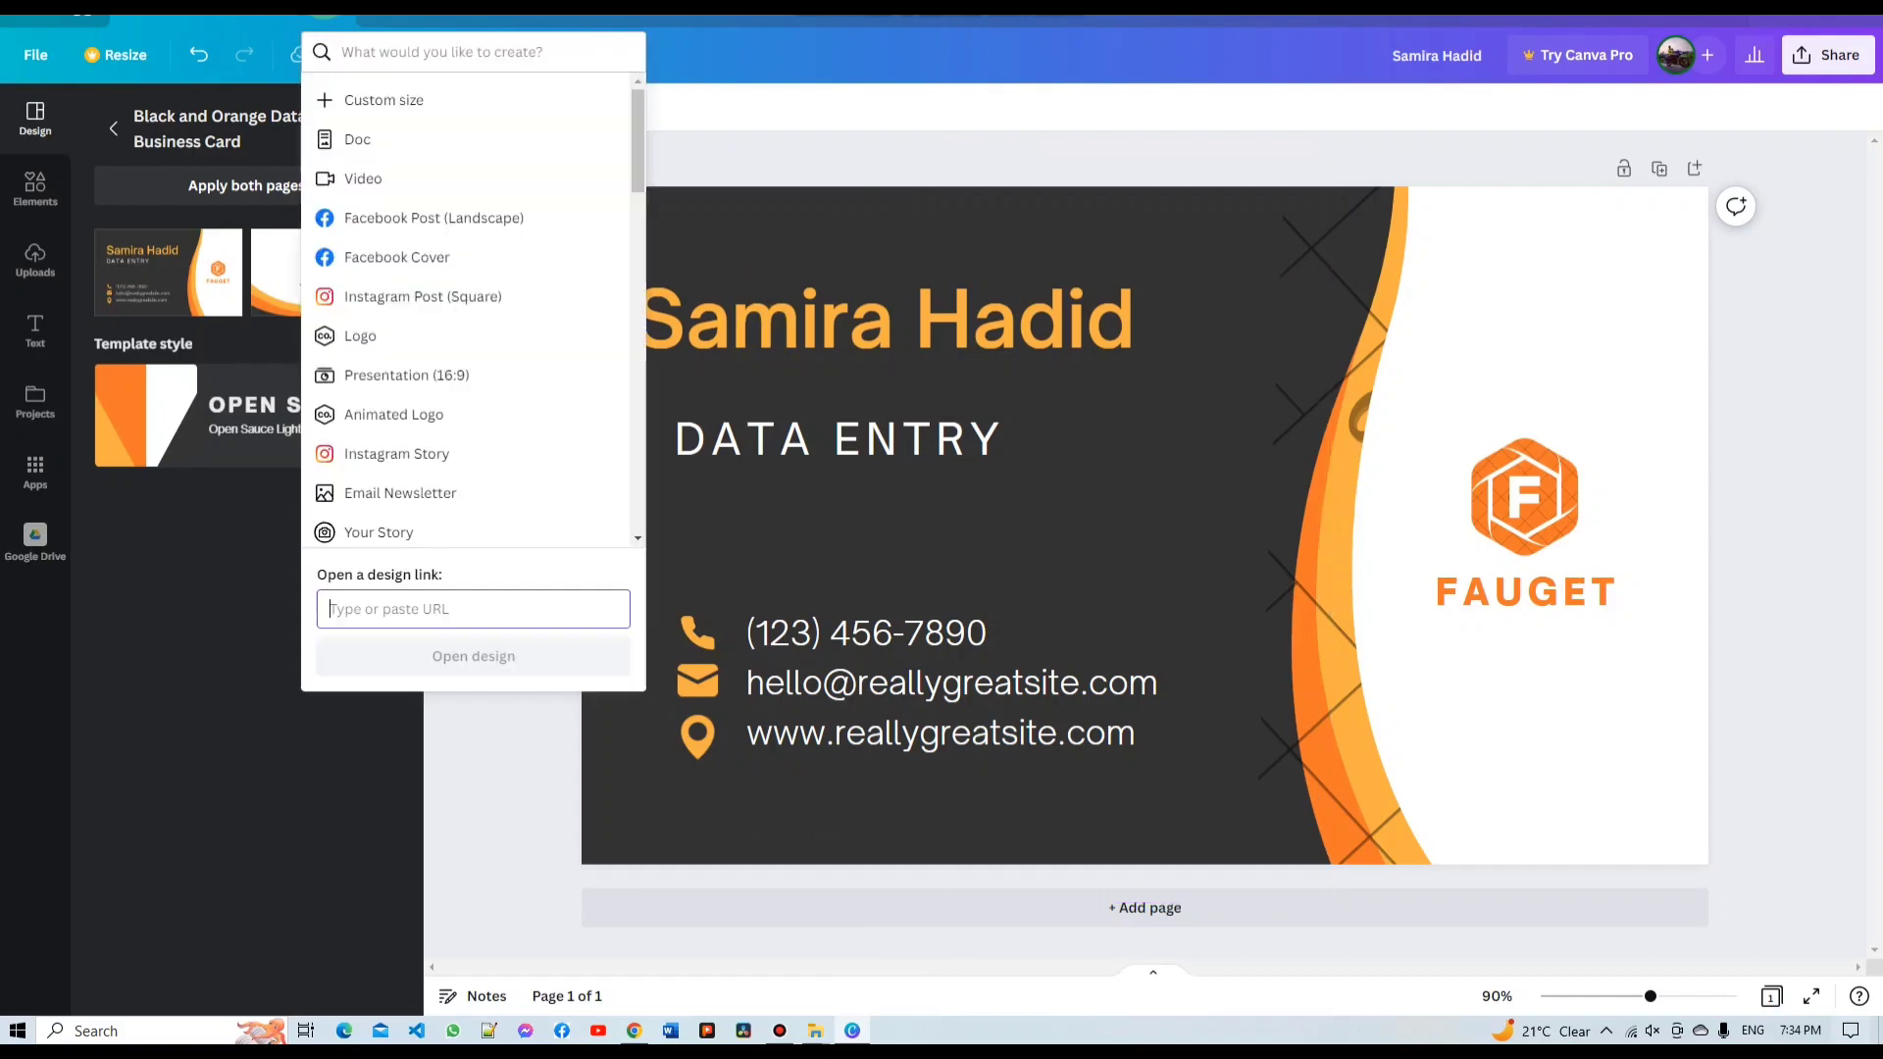
click(378, 100)
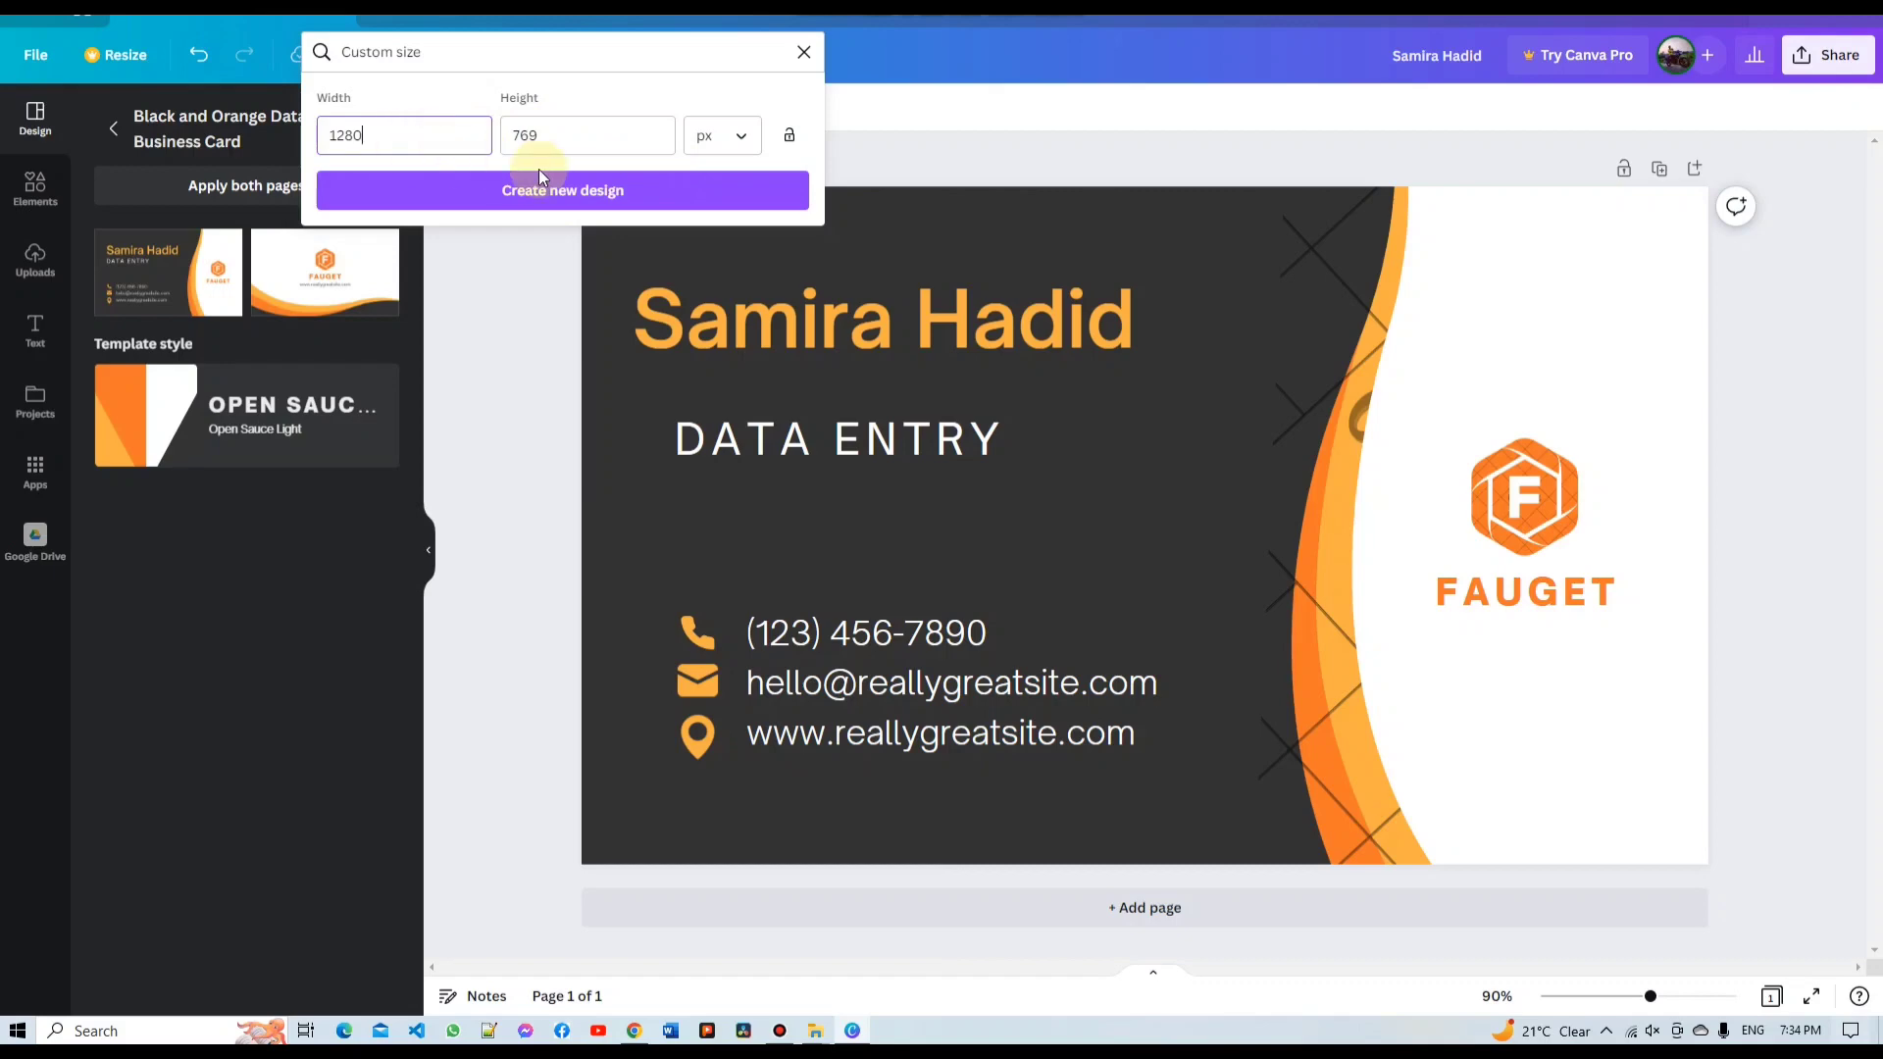
click(917, 83)
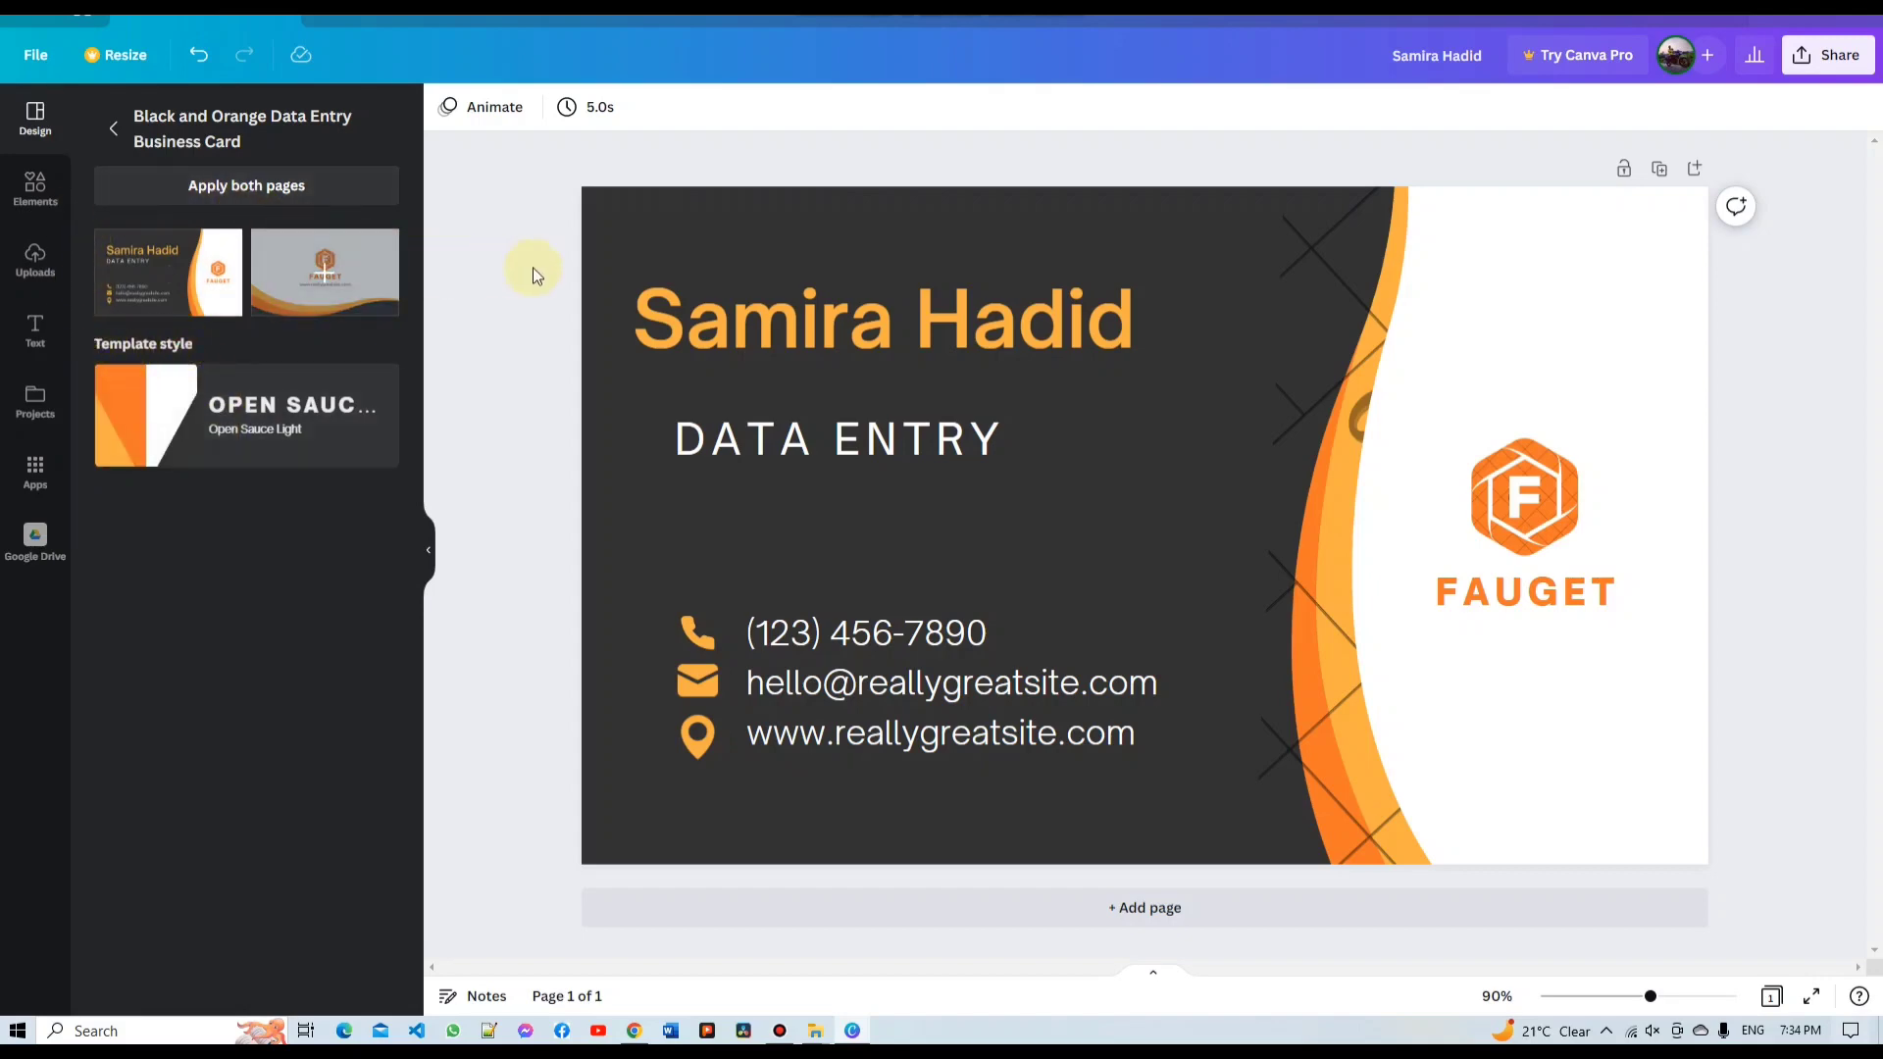
Replace the card's sample name with the owner's full name
click(1021, 312)
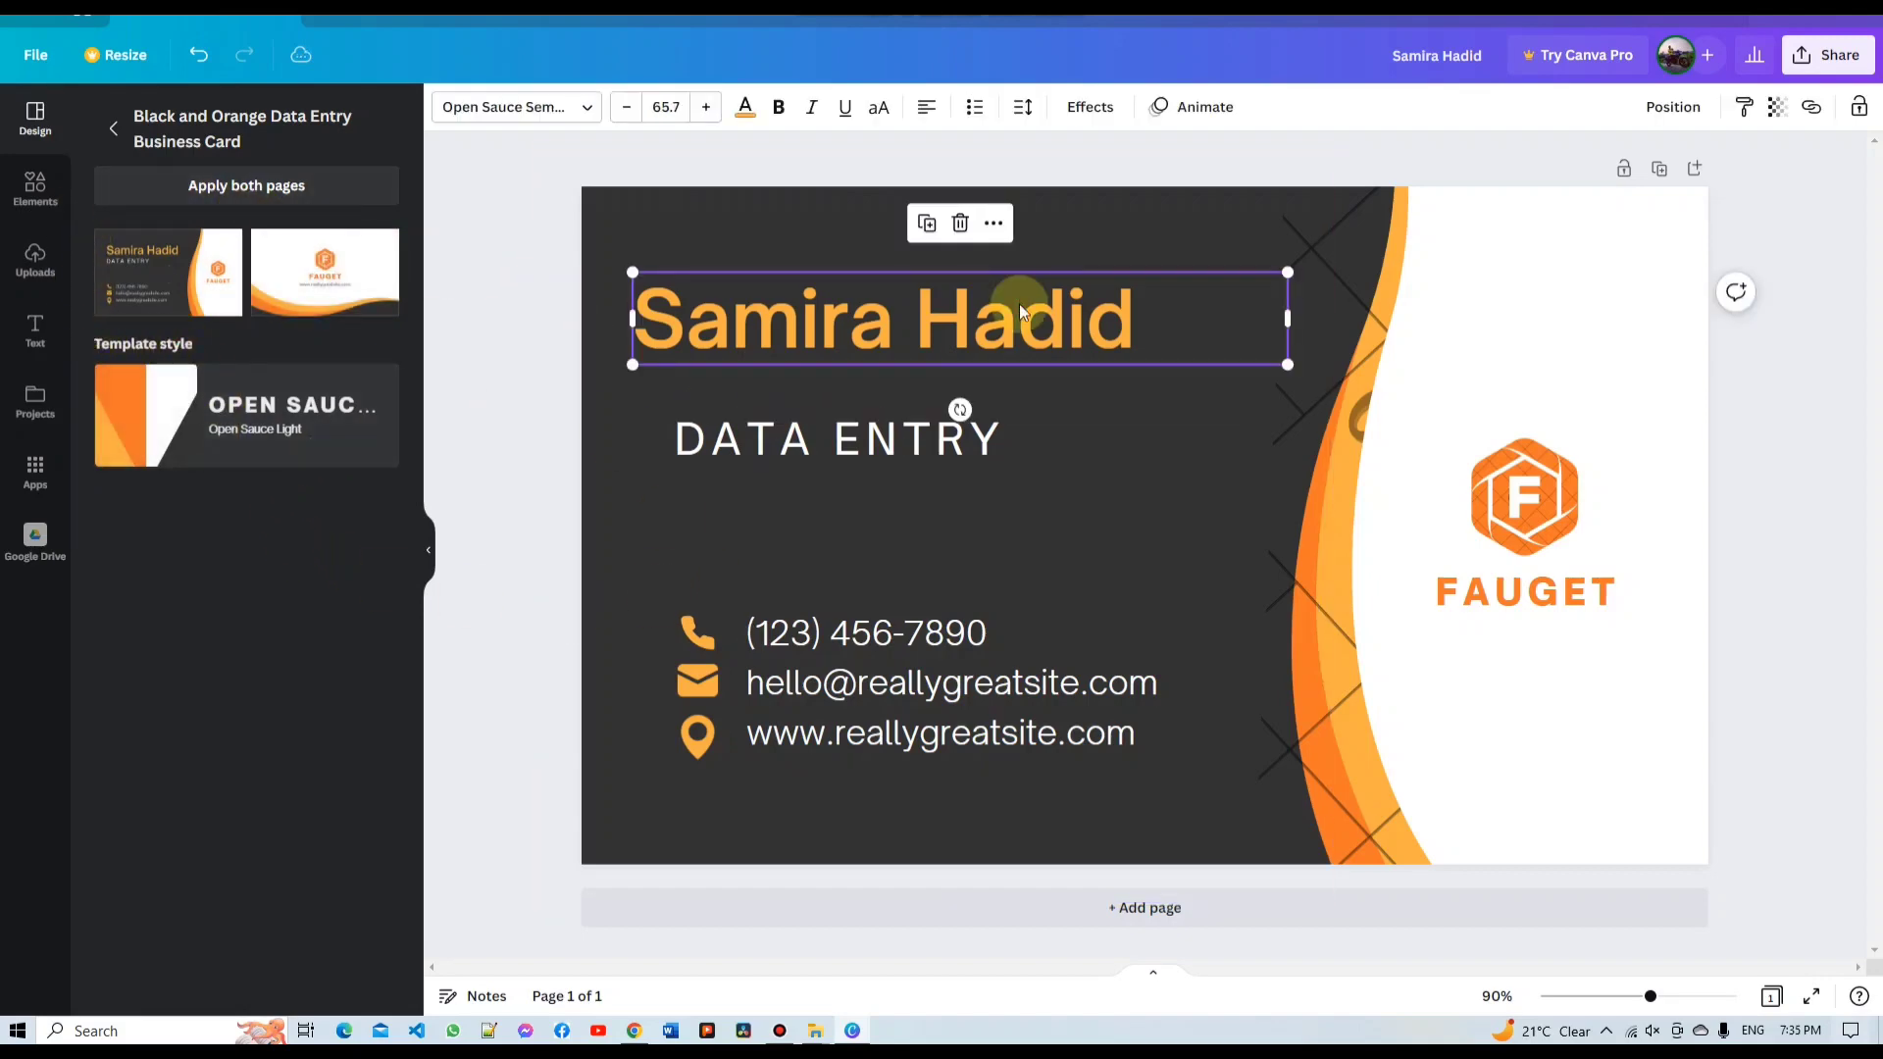
click(1020, 306)
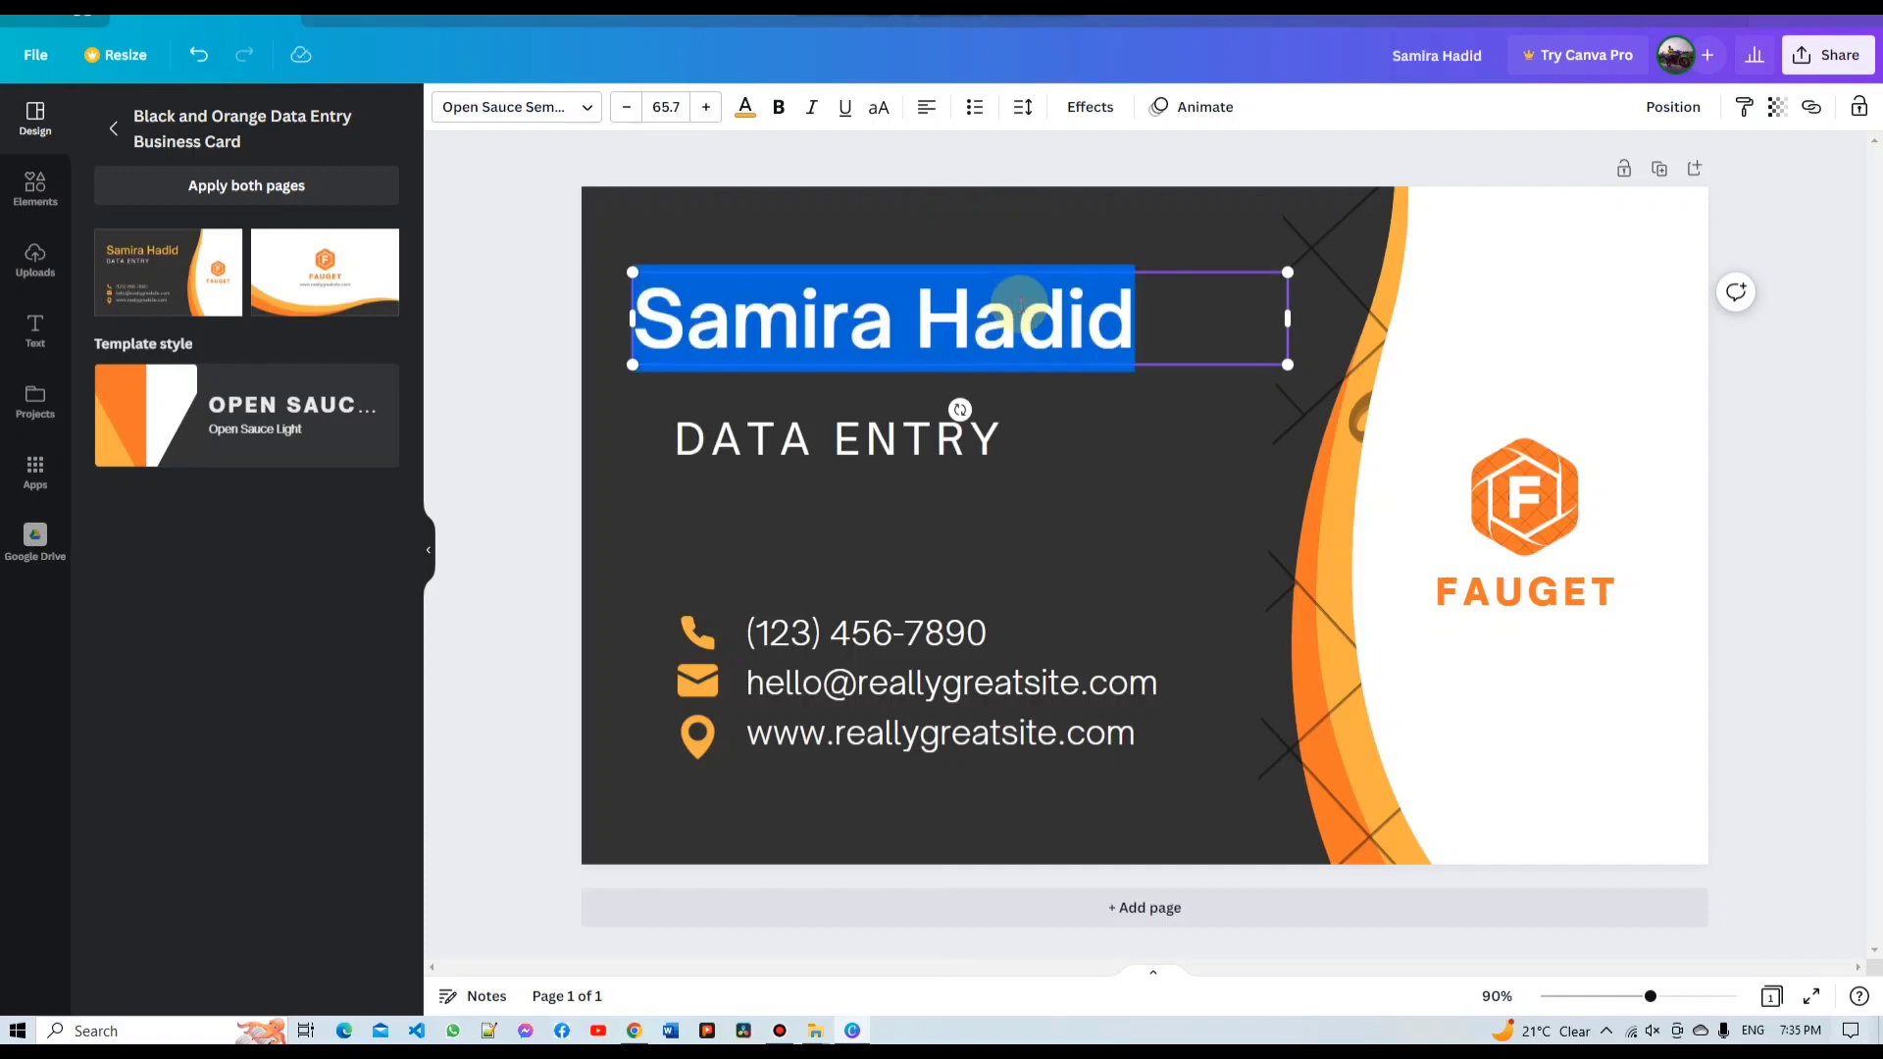
key(BackSpace)
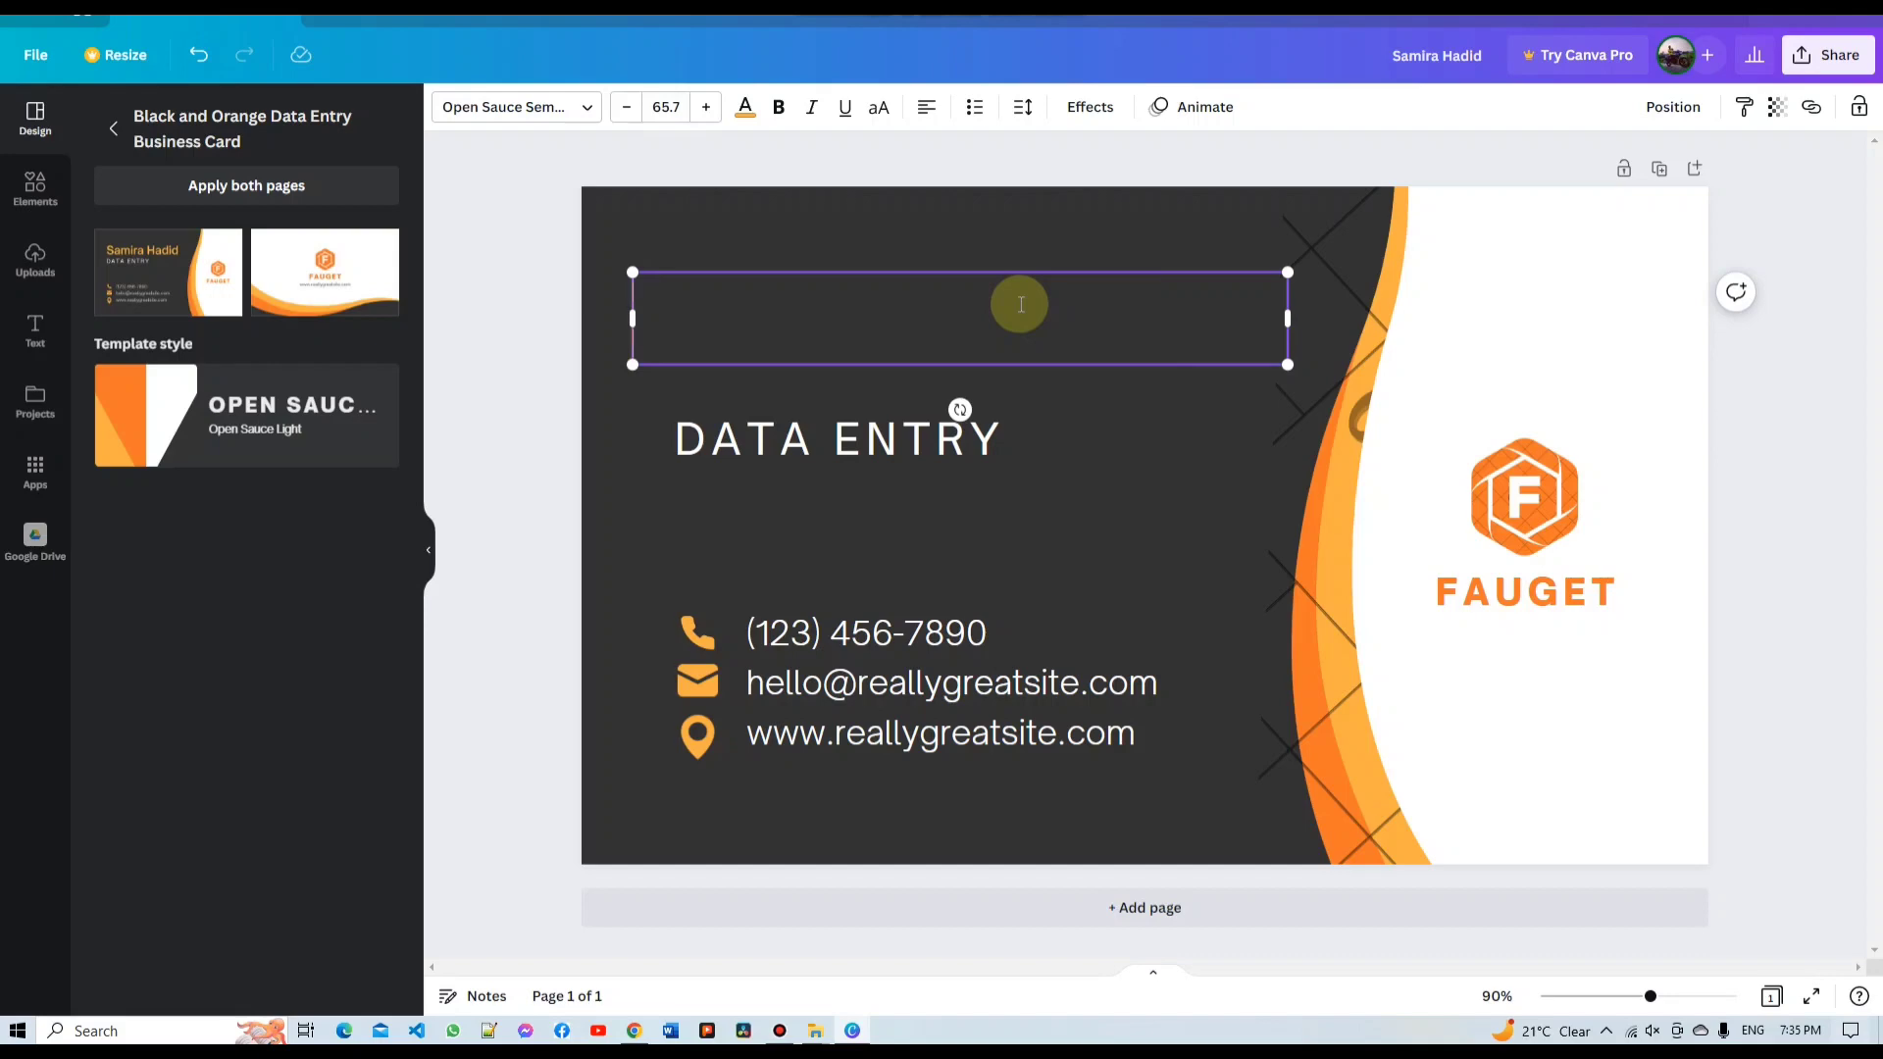
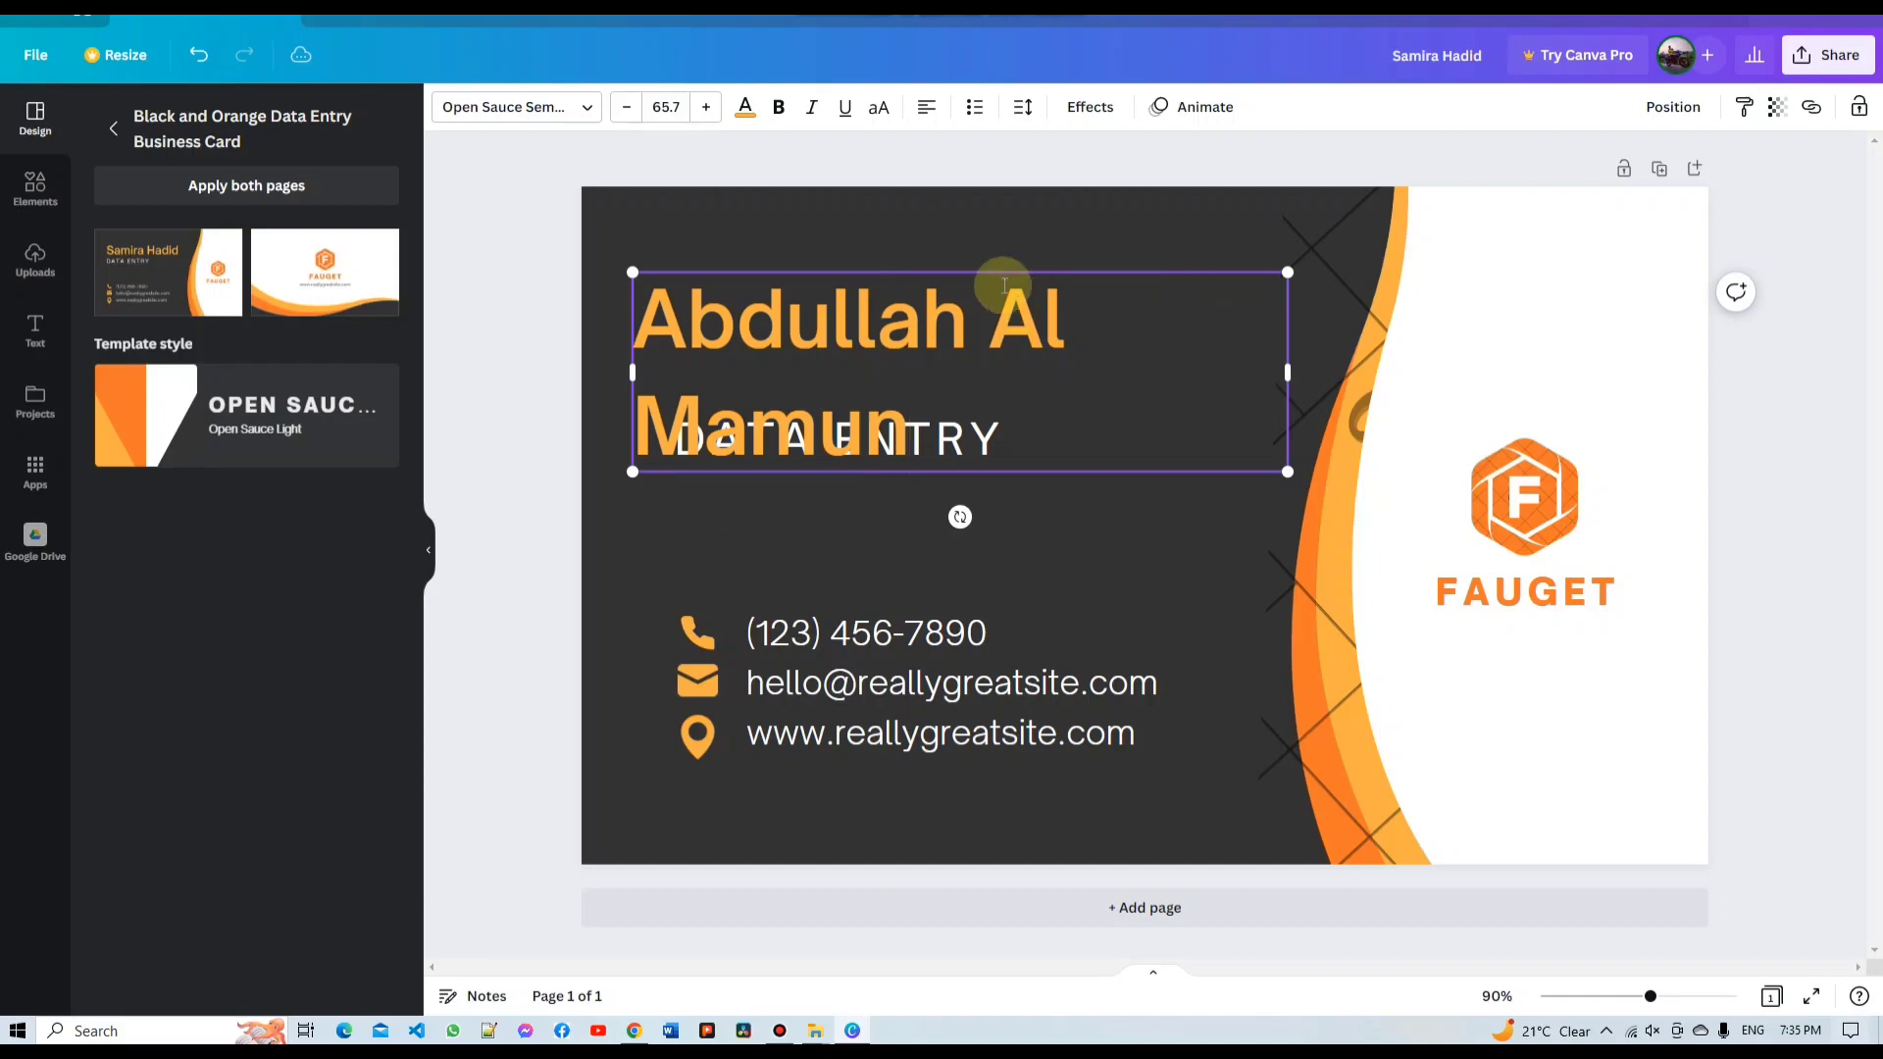
Reduce the name's font size to 50.7 so it fits on one line
click(618, 108)
click(618, 108)
double_click(619, 107)
click(618, 108)
double_click(619, 108)
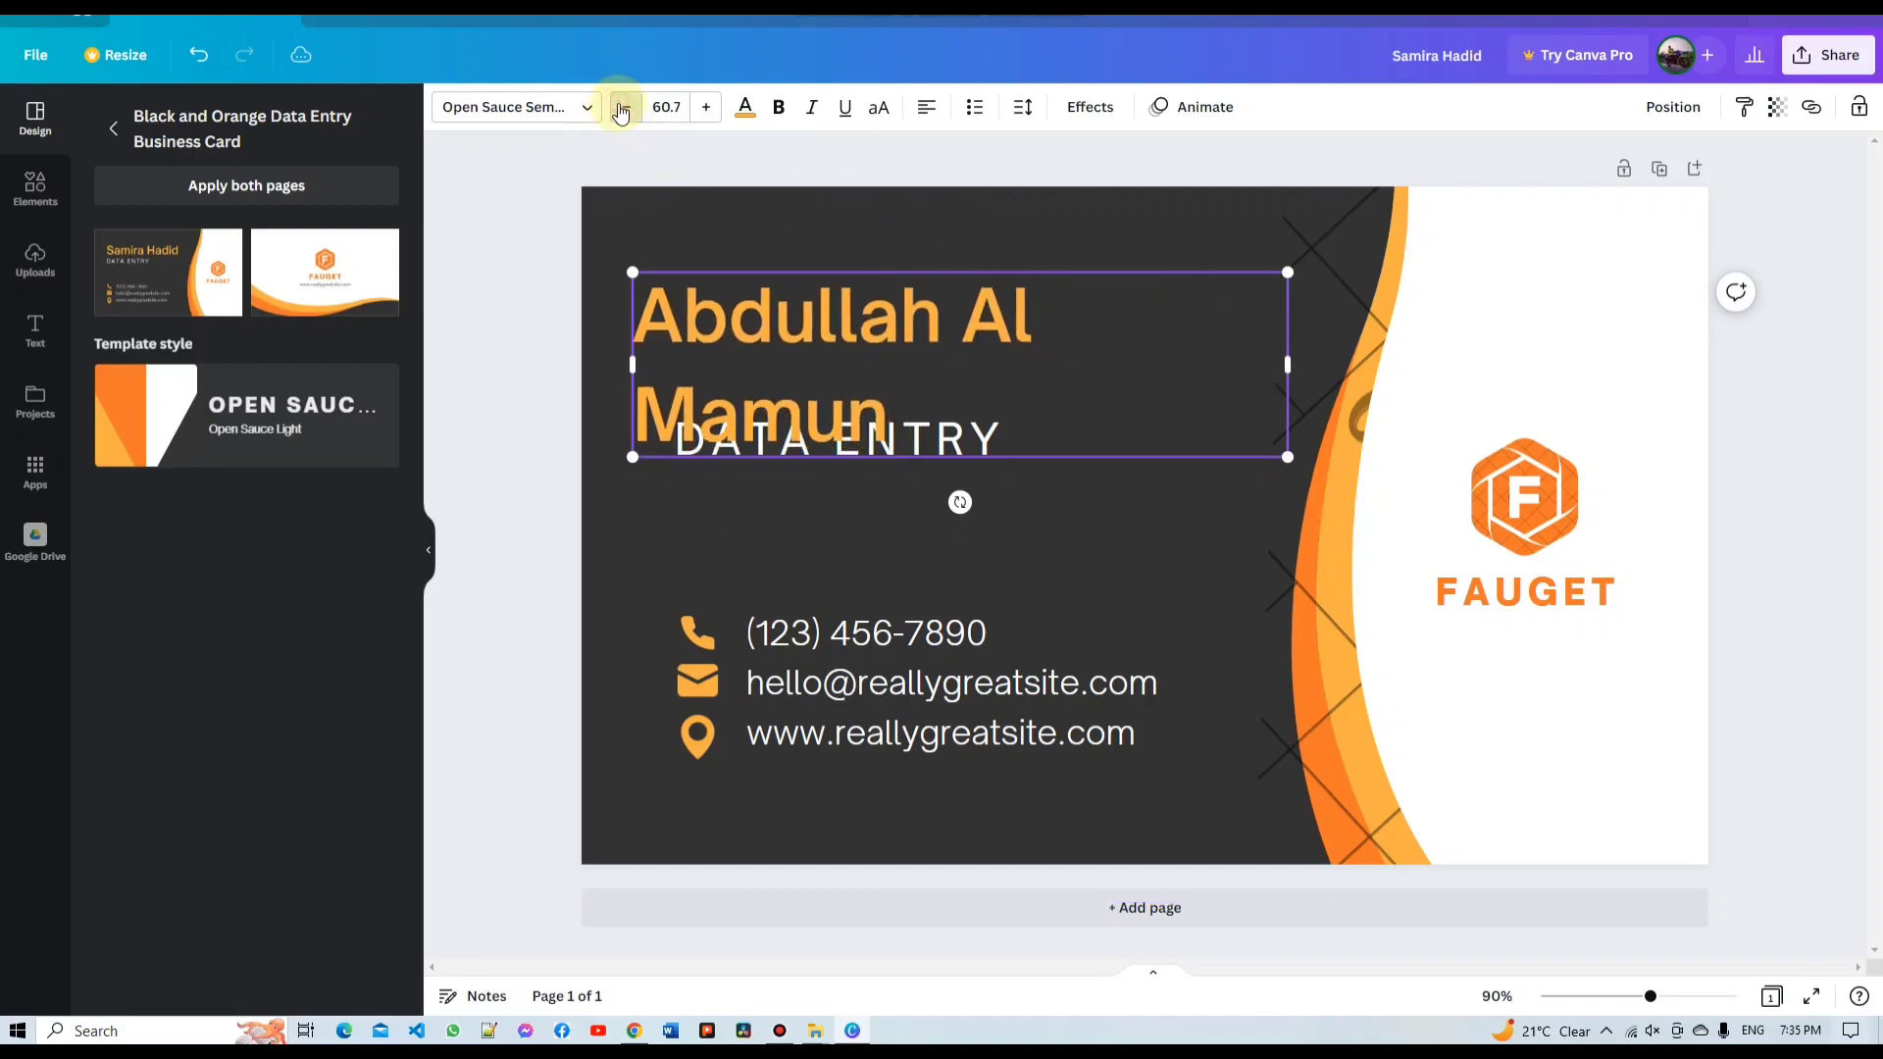
double_click(620, 108)
double_click(621, 108)
click(621, 108)
click(621, 108)
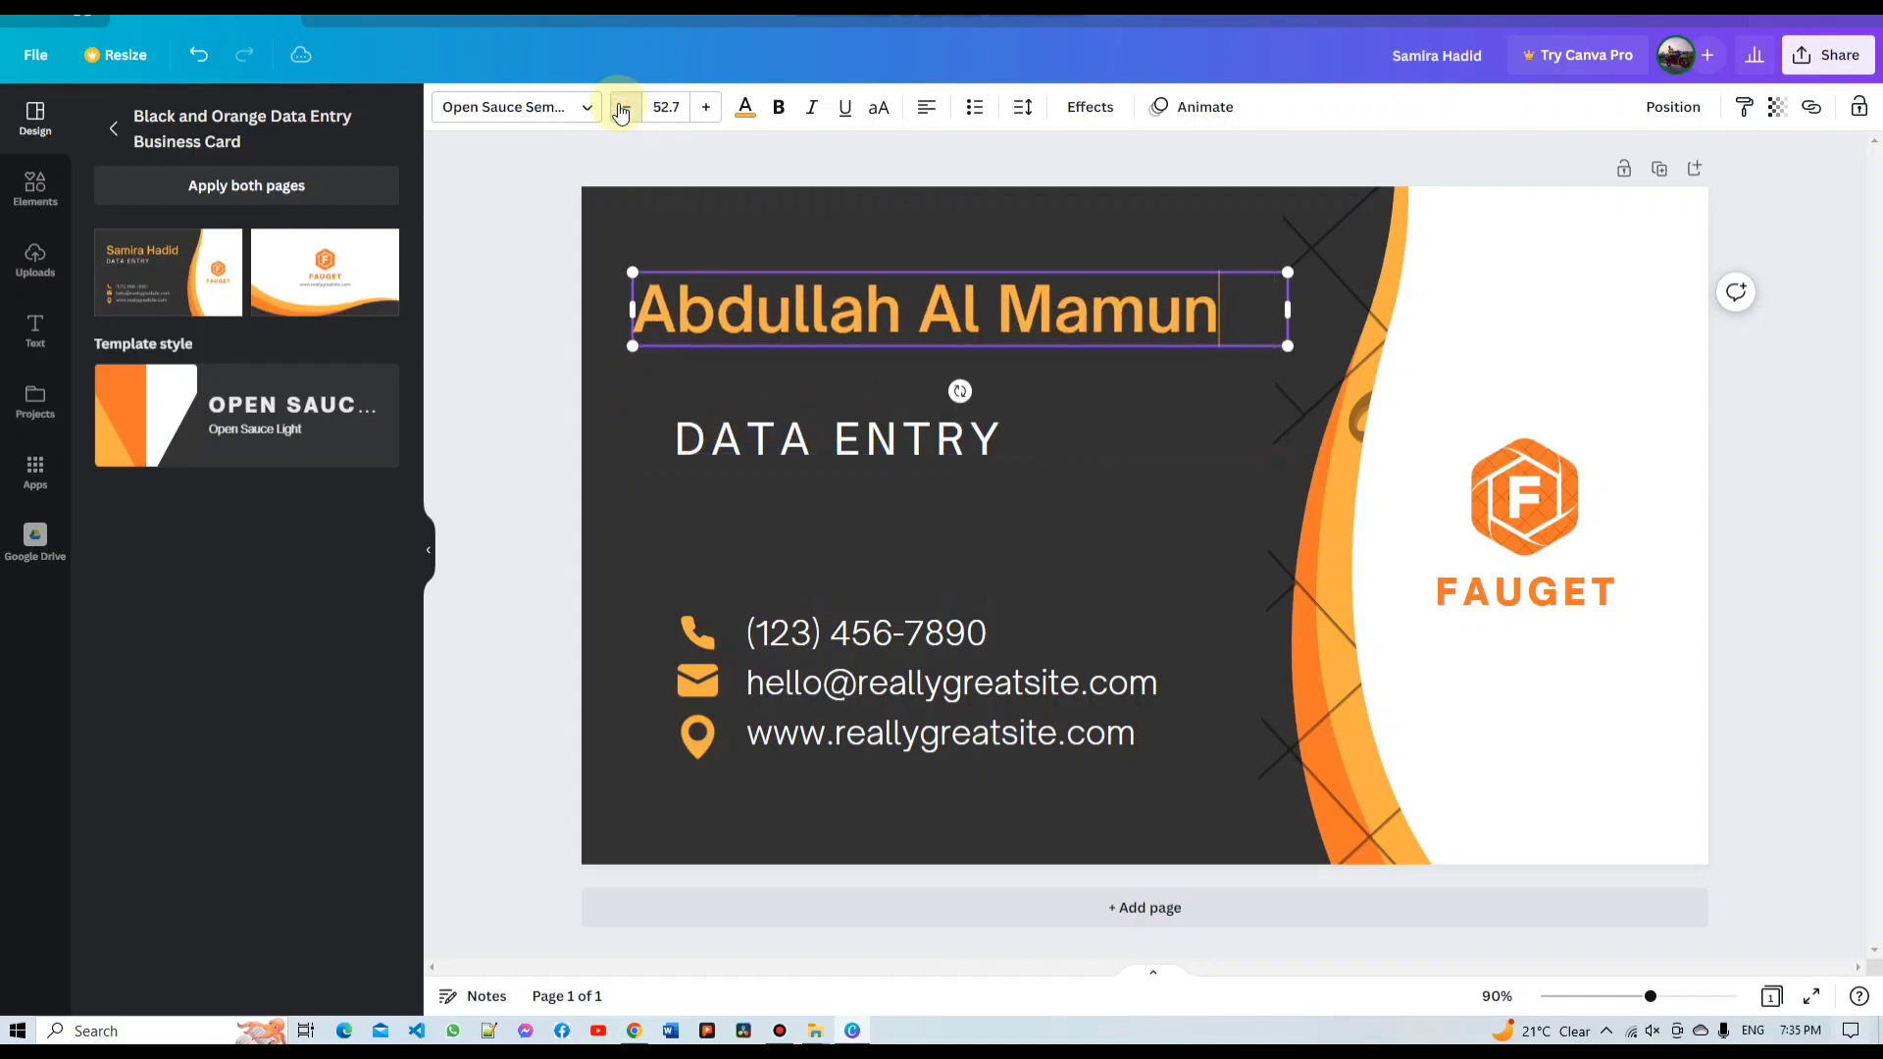
click(621, 108)
click(621, 108)
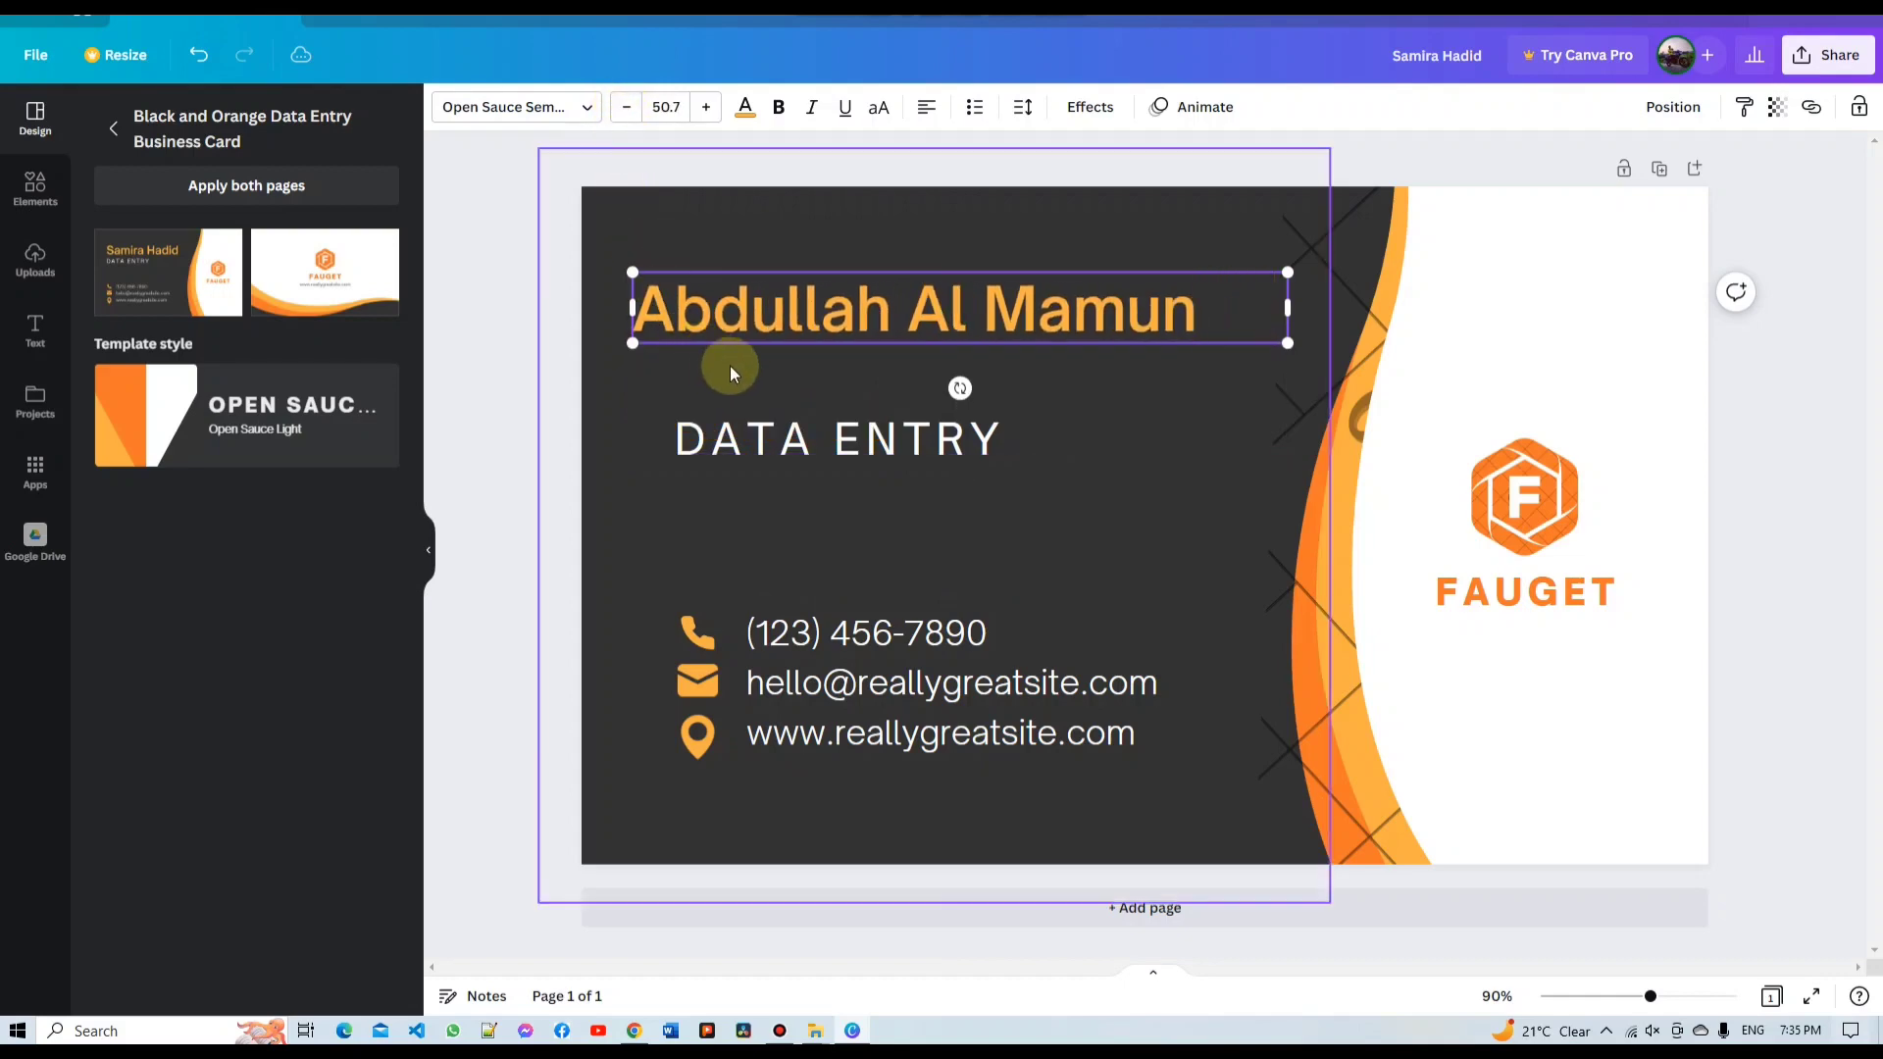
click(777, 373)
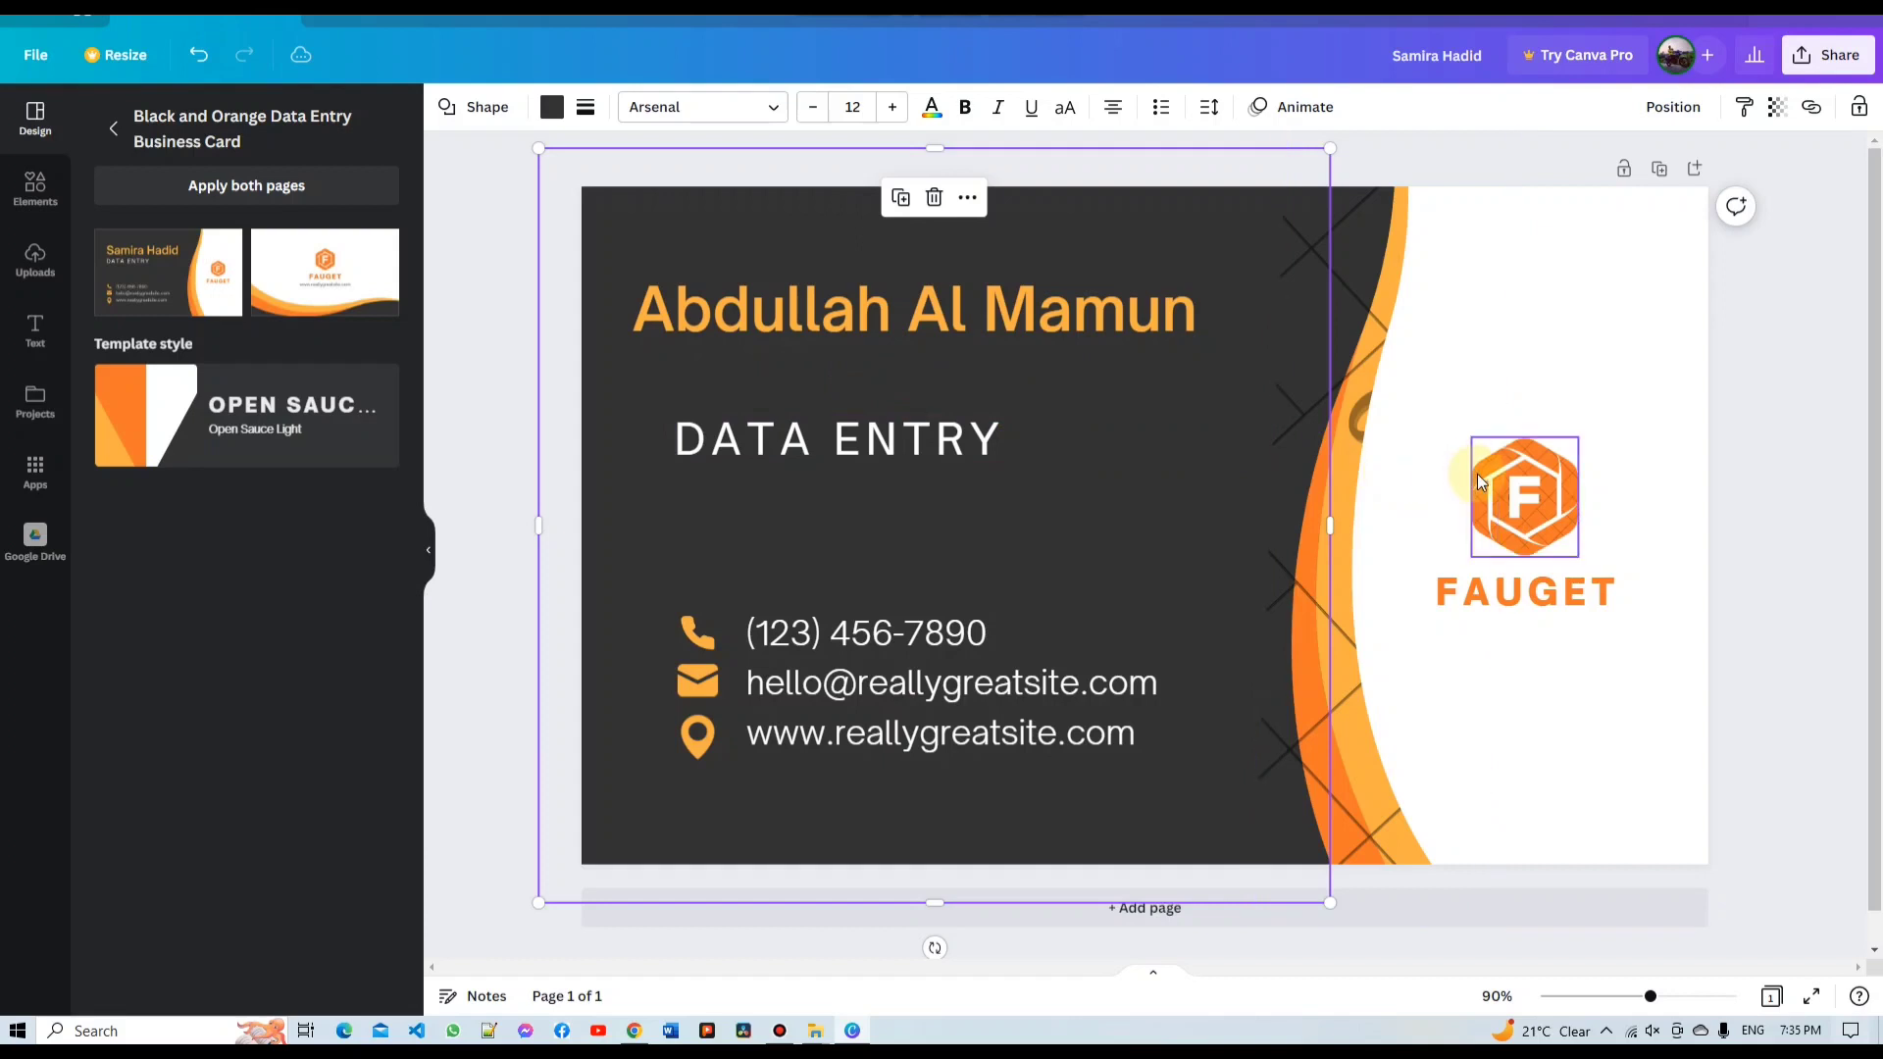
click(1515, 465)
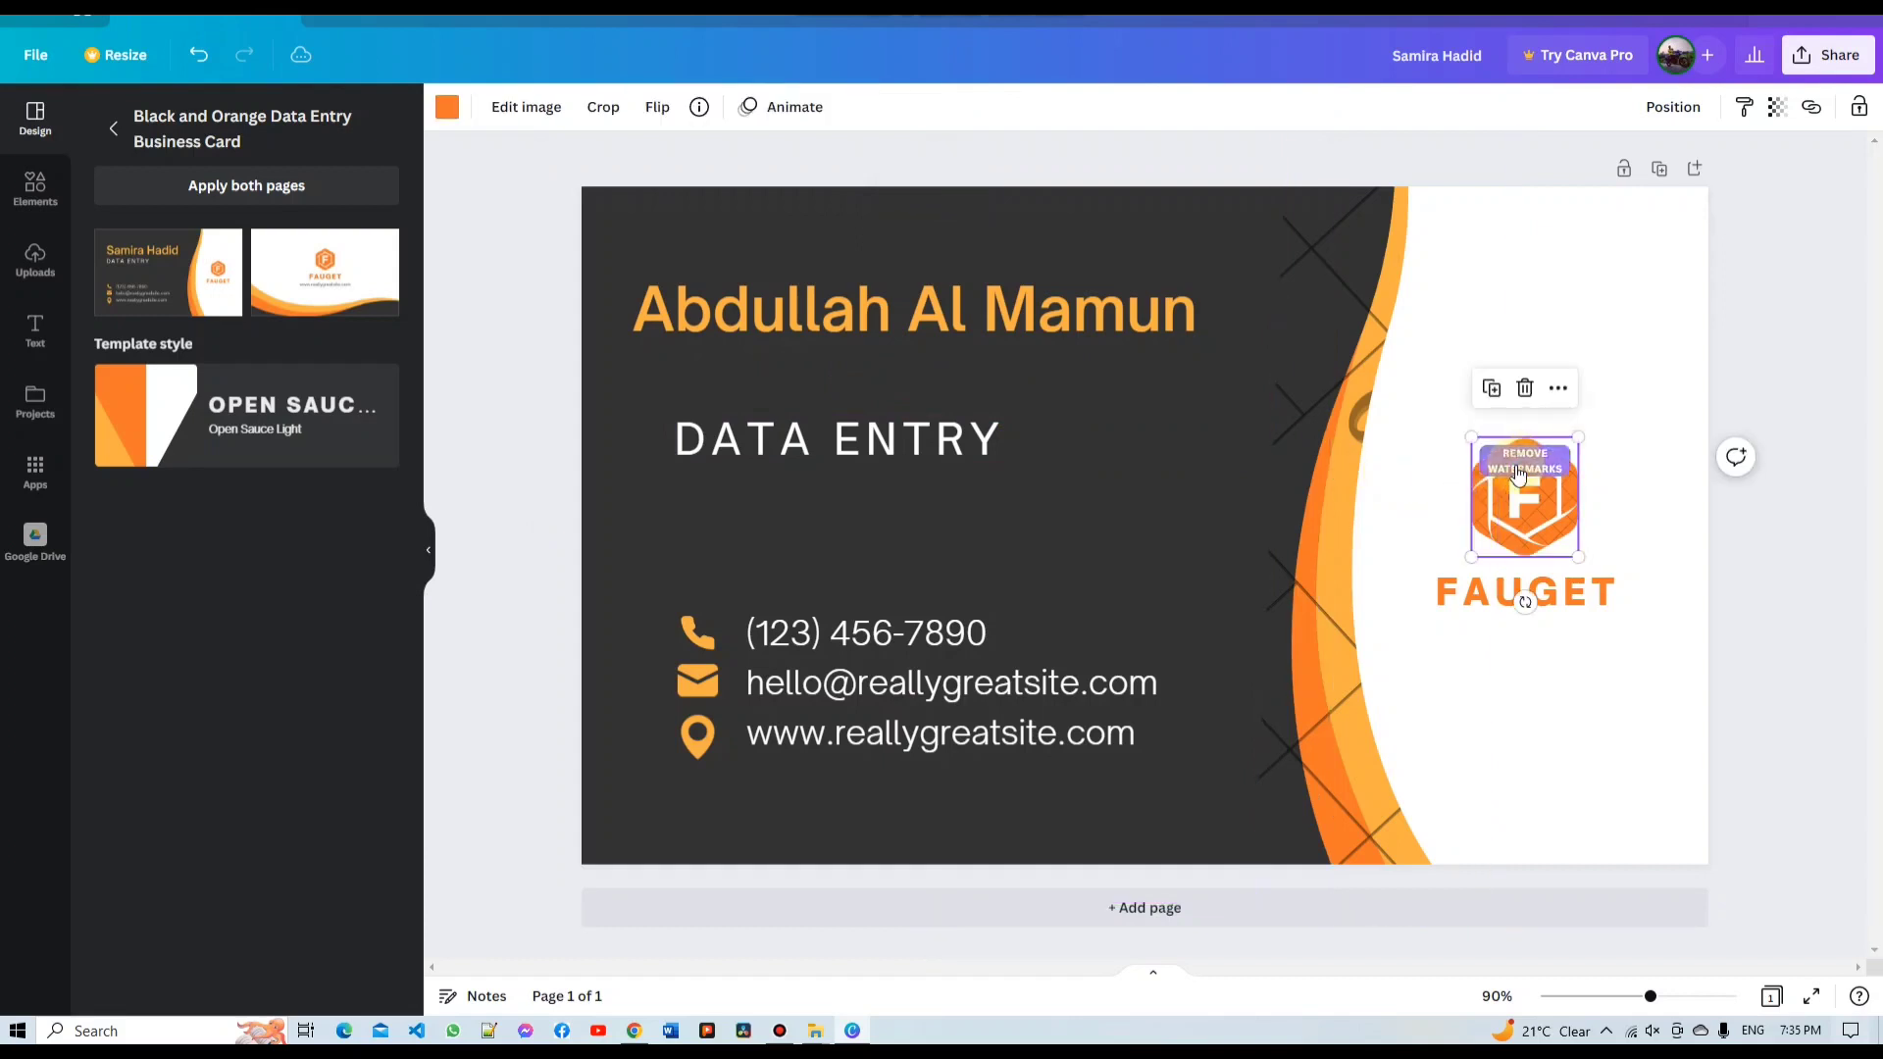
click(1432, 444)
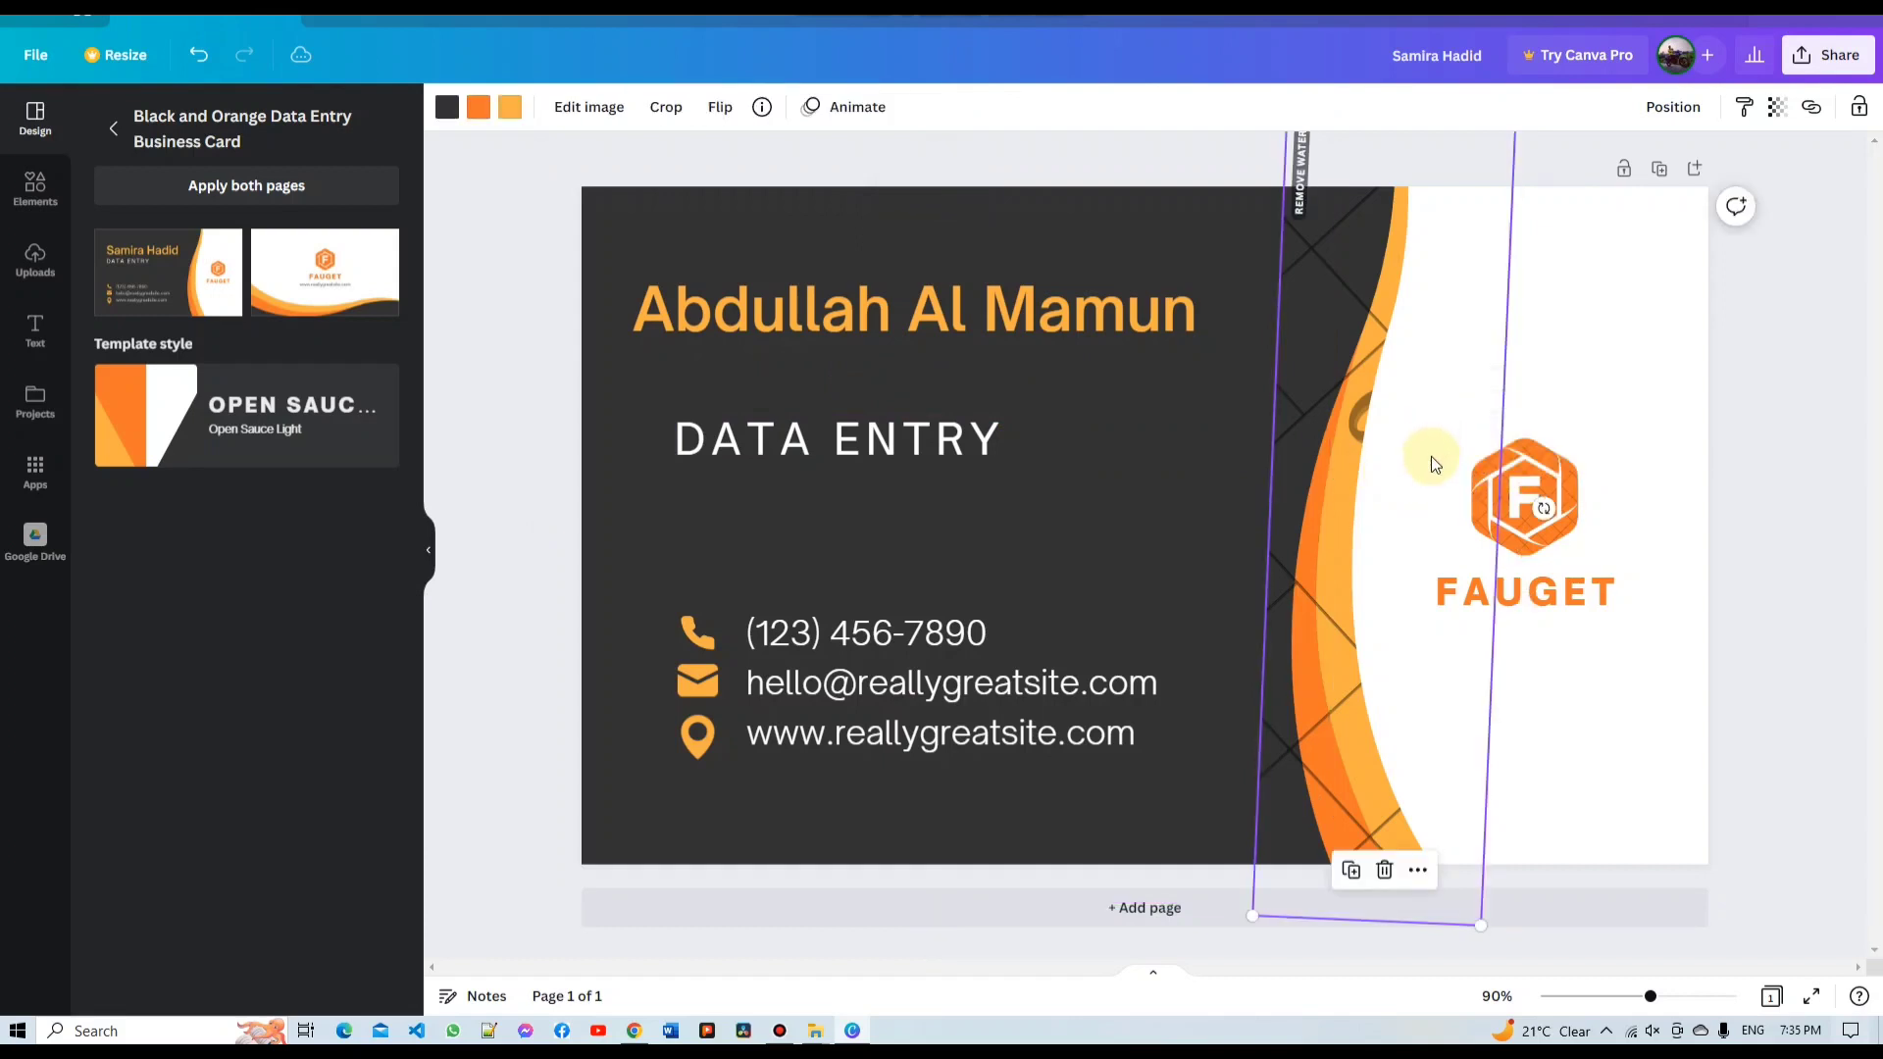
click(1504, 503)
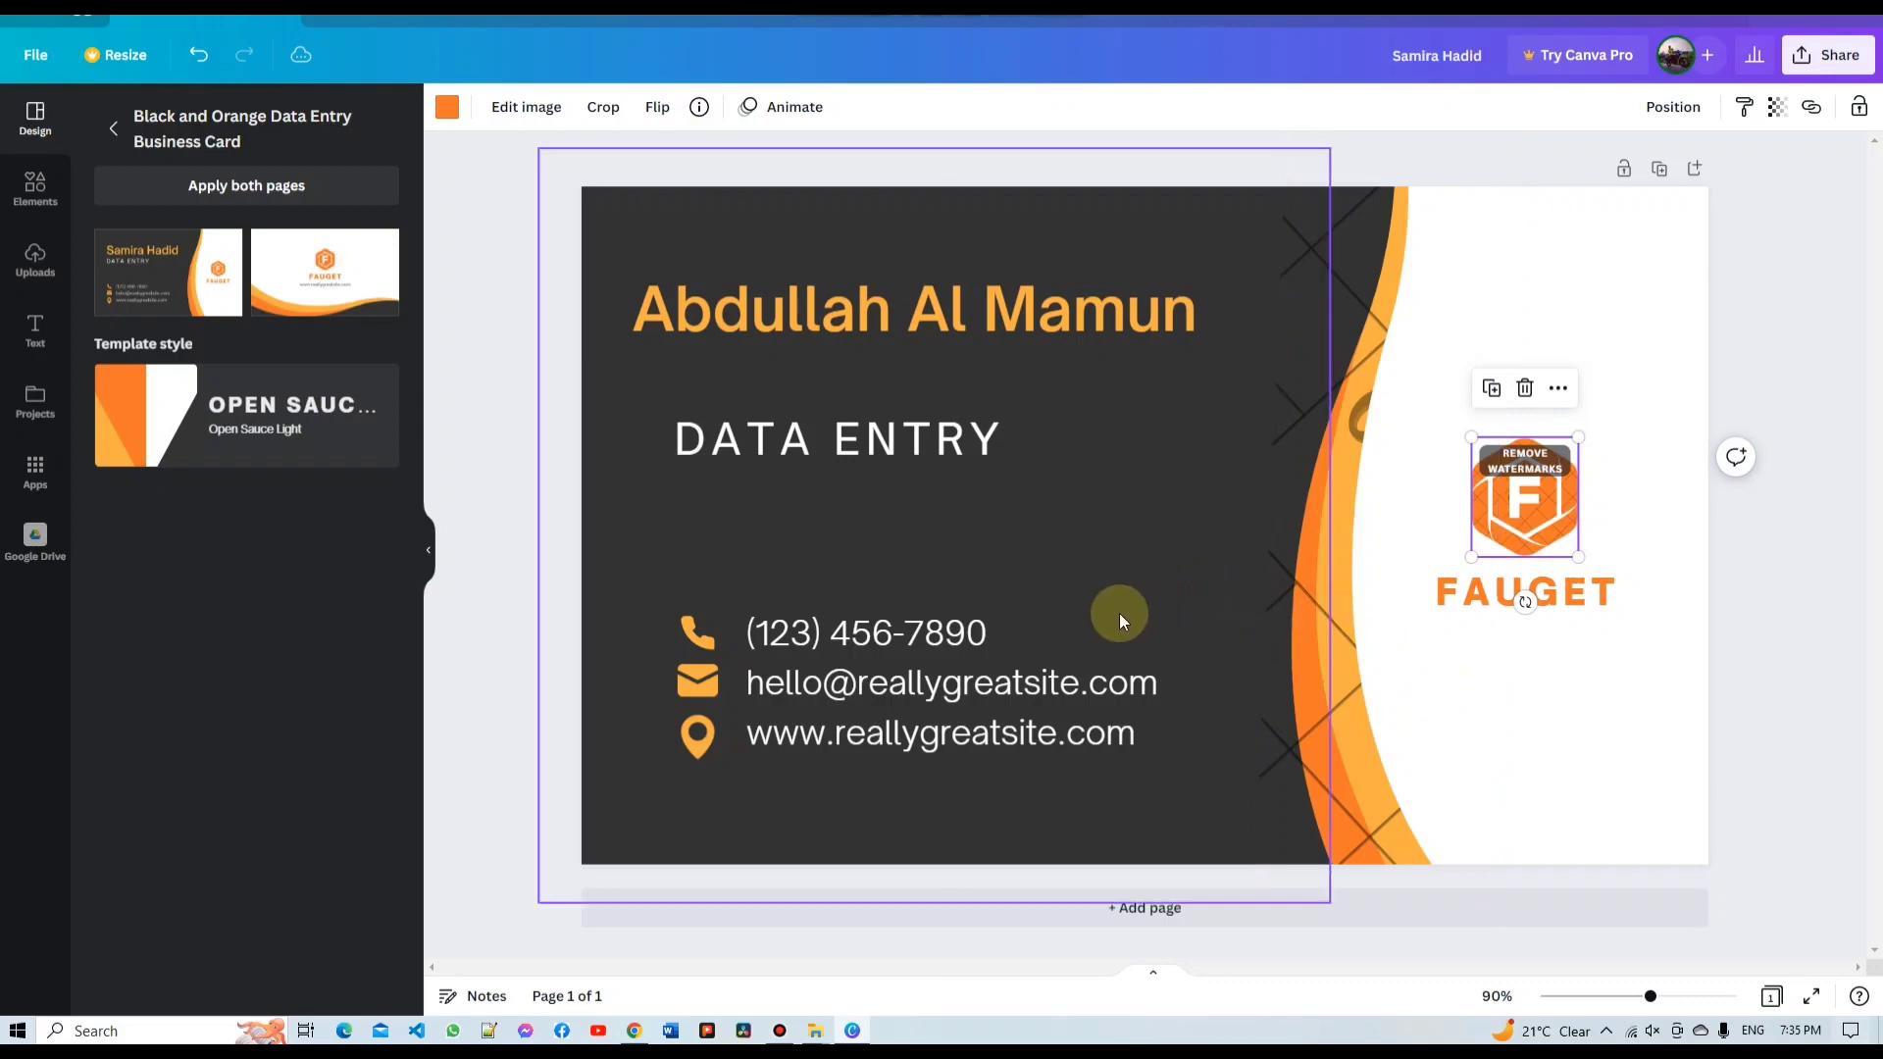
Delete the sample phone number and enter the owner's phone number
click(927, 653)
click(927, 653)
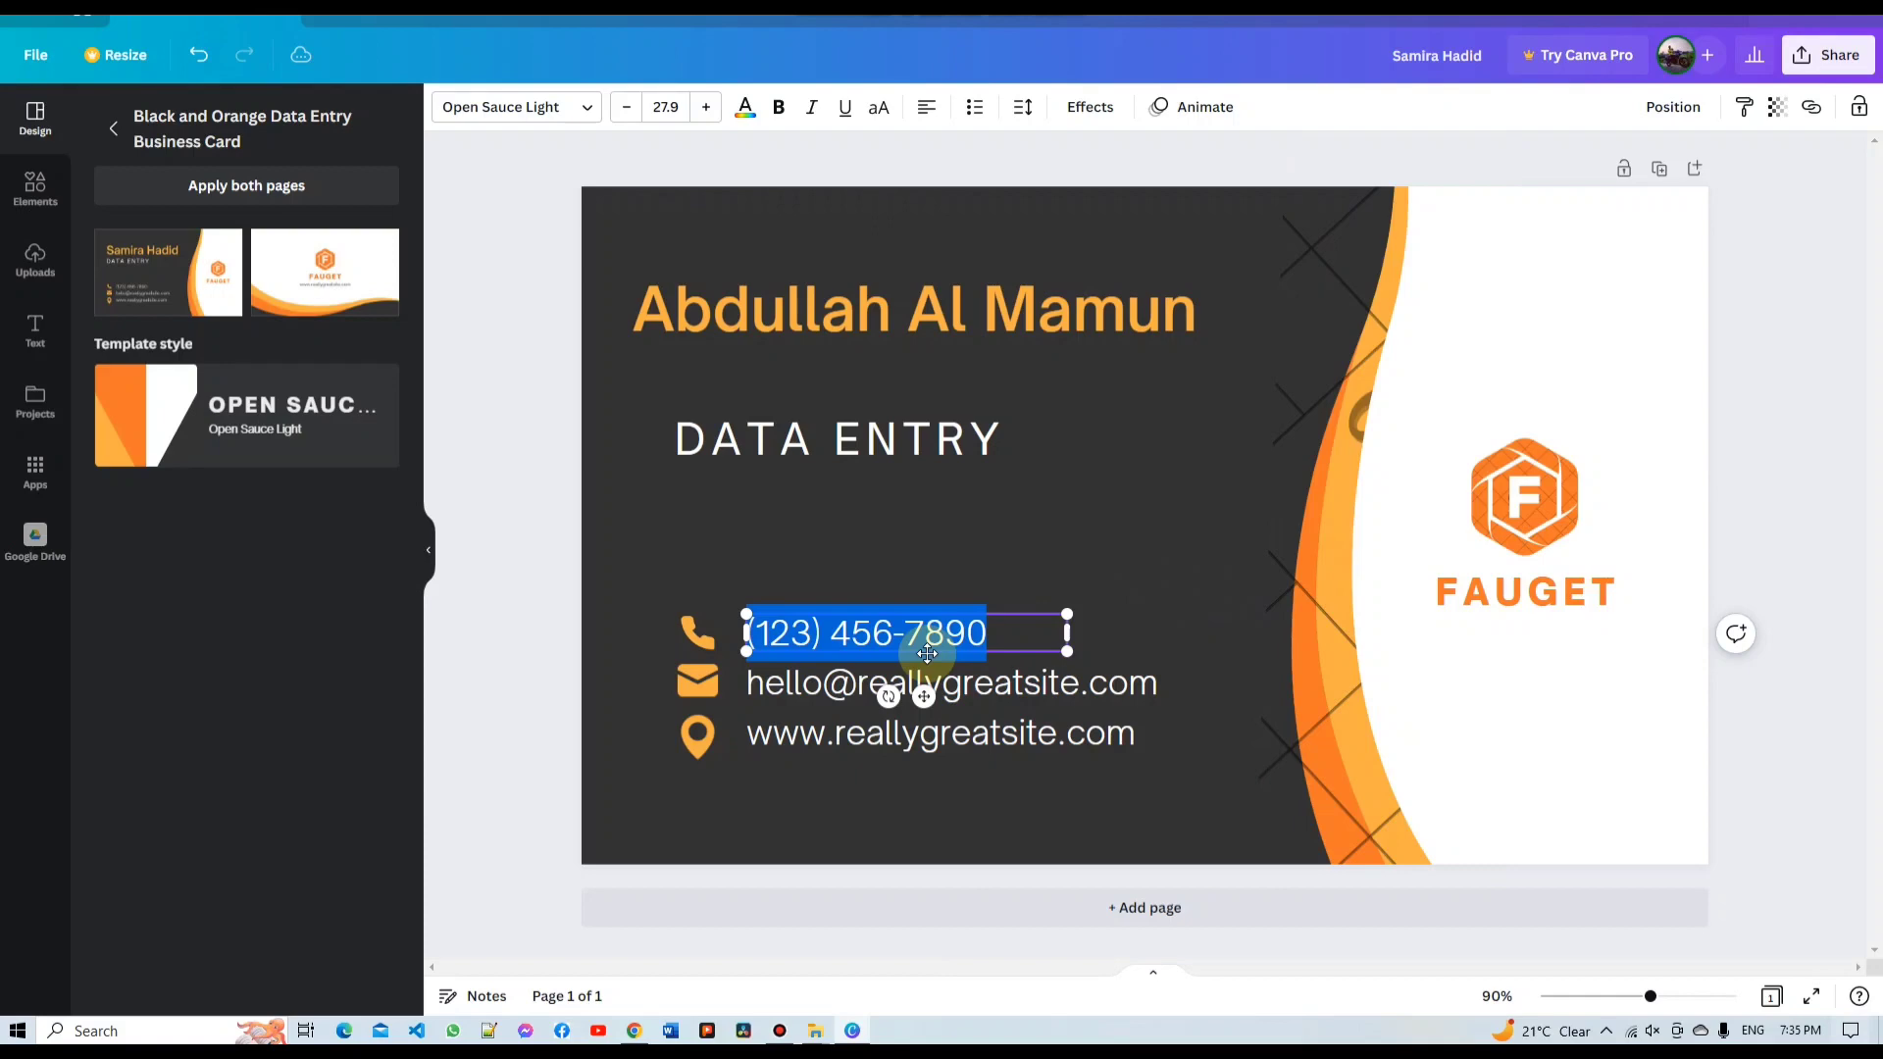
key(BackSpace)
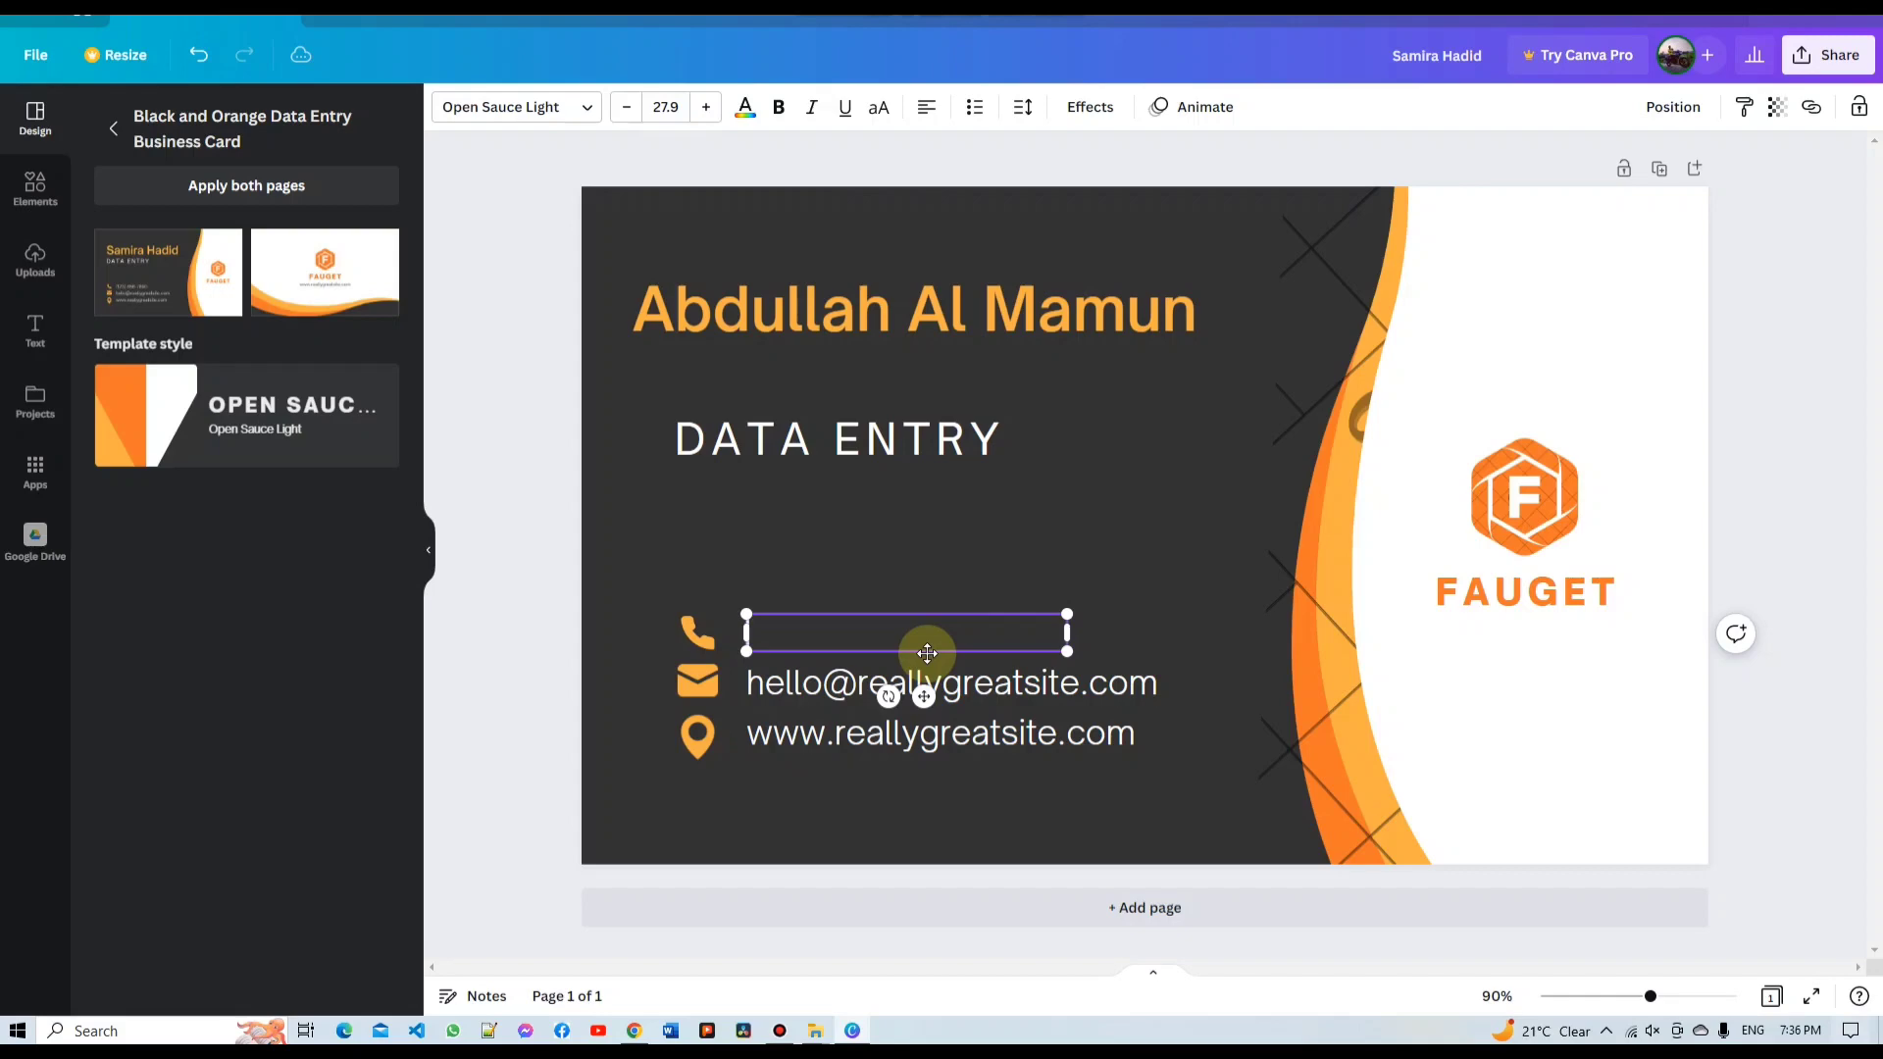
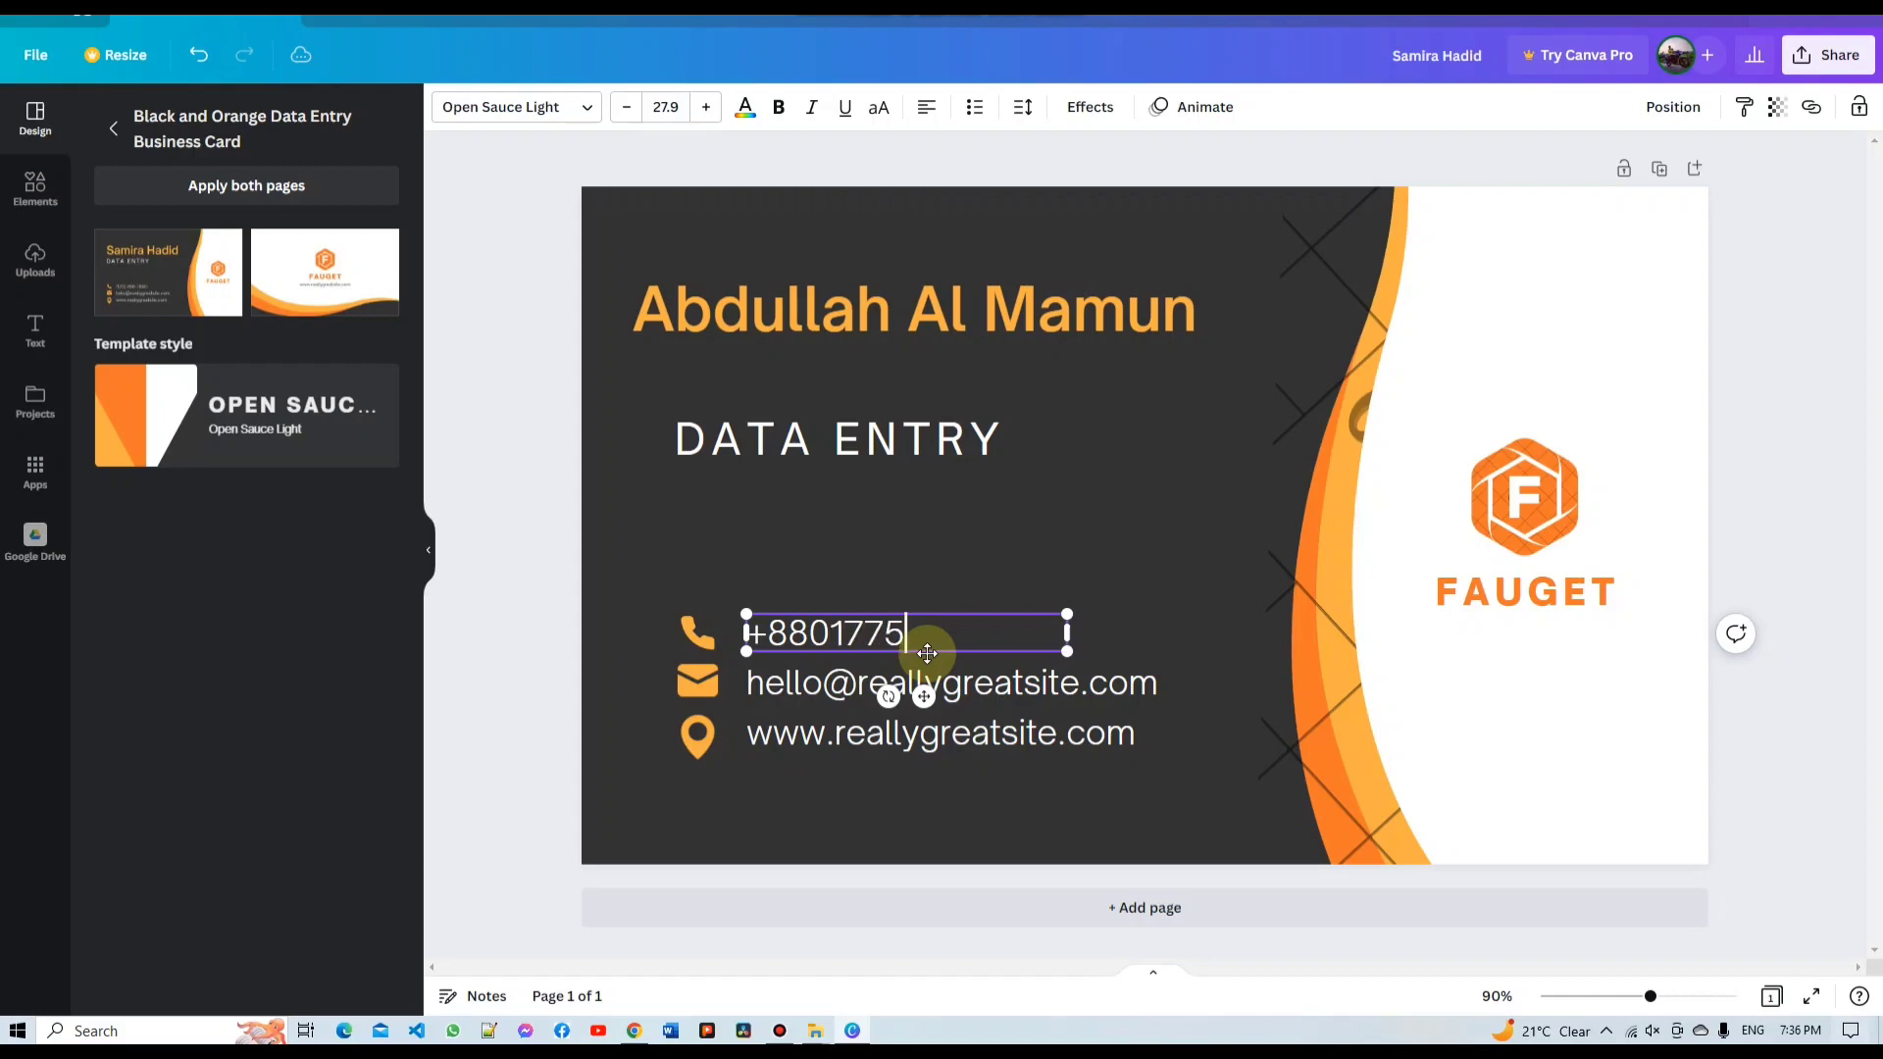